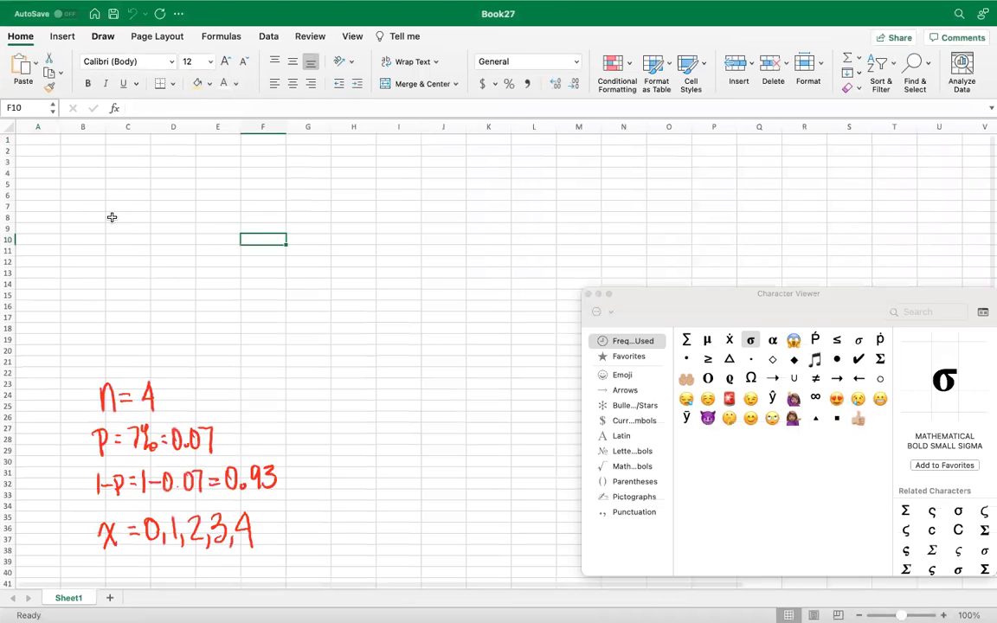
- Enlarge the empty worksheet to 303% zoom and select cell A1
scroll(112, 217, up, 5)
scroll(111, 215, up, 1)
click(93, 187)
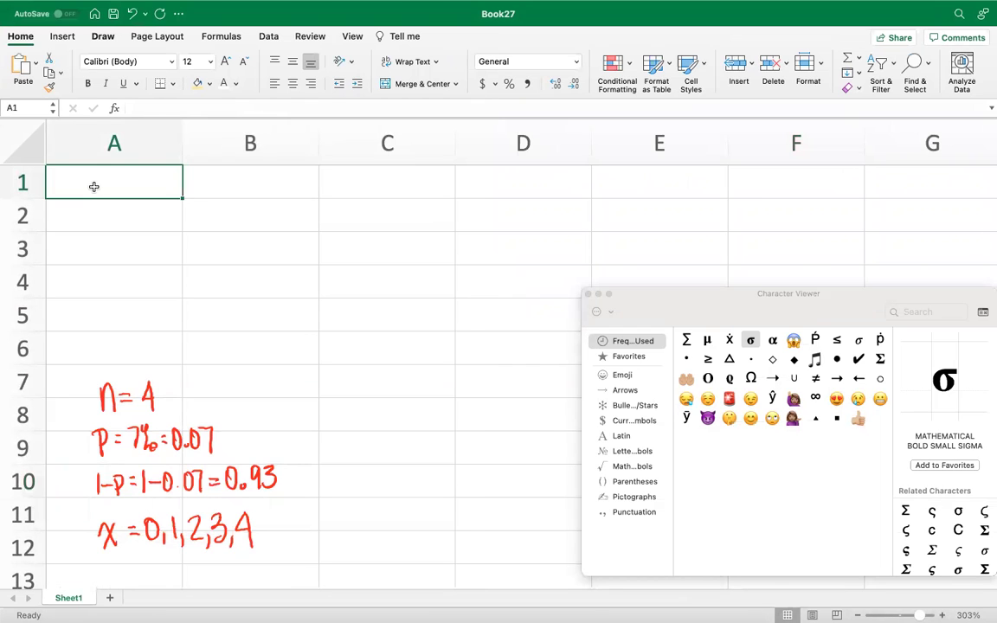
- Handwrite the note "P(NO O-) =" over the empty cells around C5 and D5
mouse_move(398, 300)
mouse_down()
mouse_move(423, 327)
mouse_move(433, 303)
mouse_up()
click(441, 316)
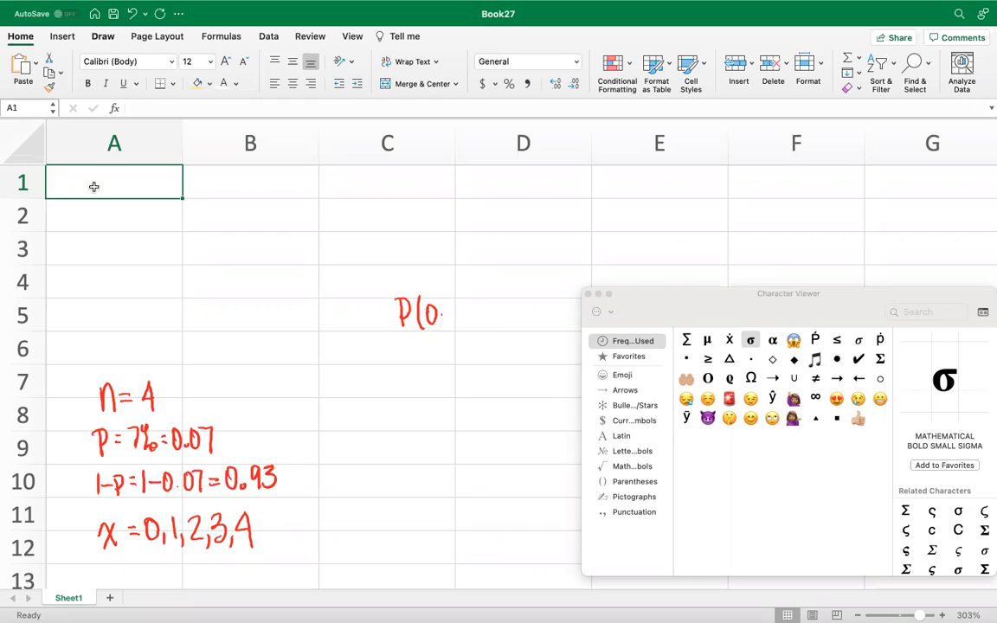
key(super+z)
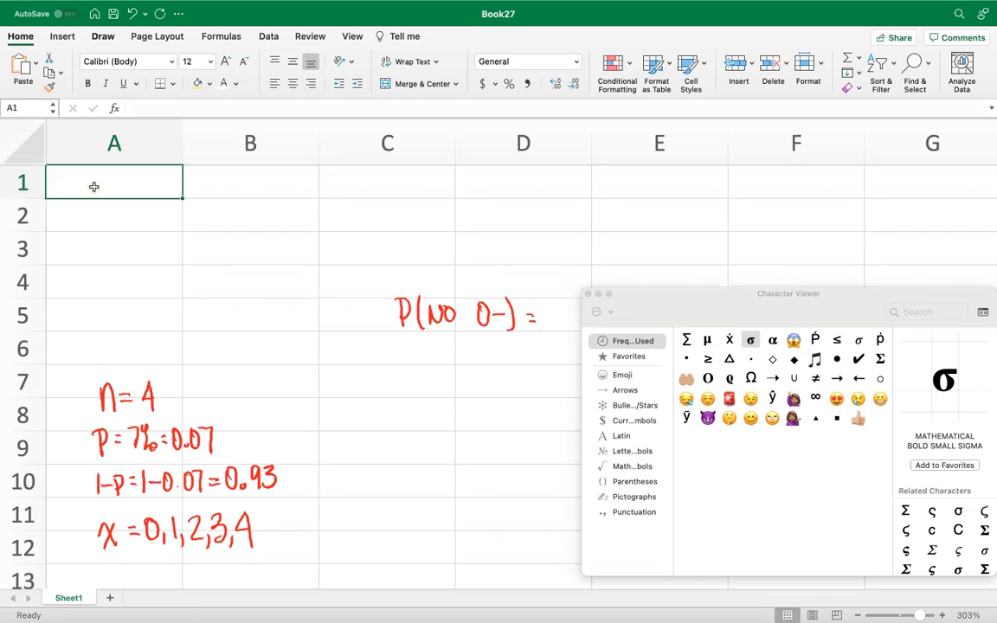
- Enter the label n with value 4 in A1:B1 and the label p with value 0.07 in A2:B2
text(n)
key(Tab)
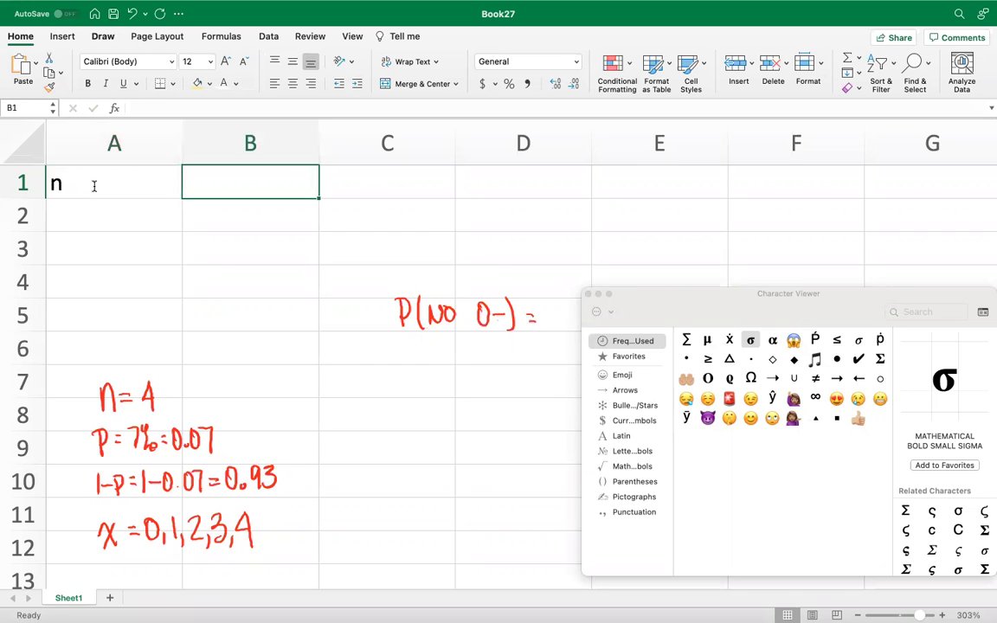
text(4)
key(Return)
text(p)
key(Tab)
text(0.07)
key(Return)
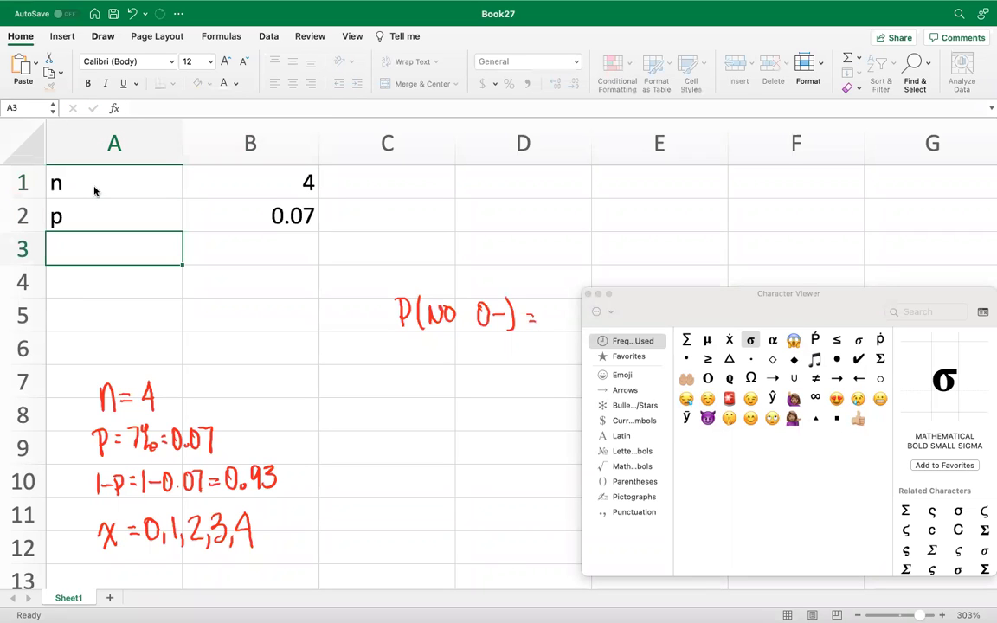
- Label A3 as 1-p and calculate it in B3 as 1 minus the value in B2
key(Tab)
key(Left)
text(1-p)
key(Tab)
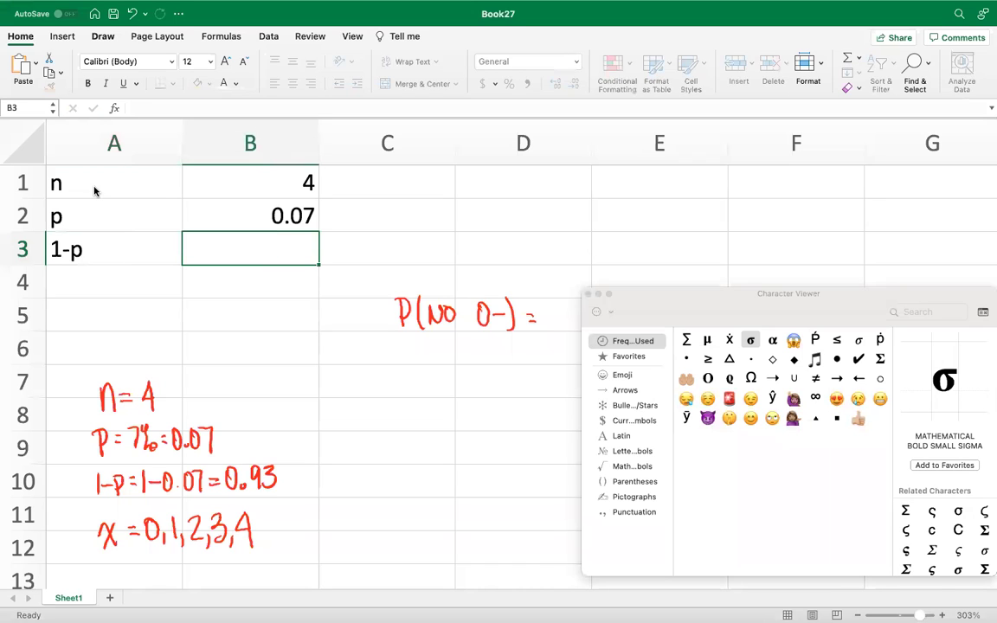
text(=1-)
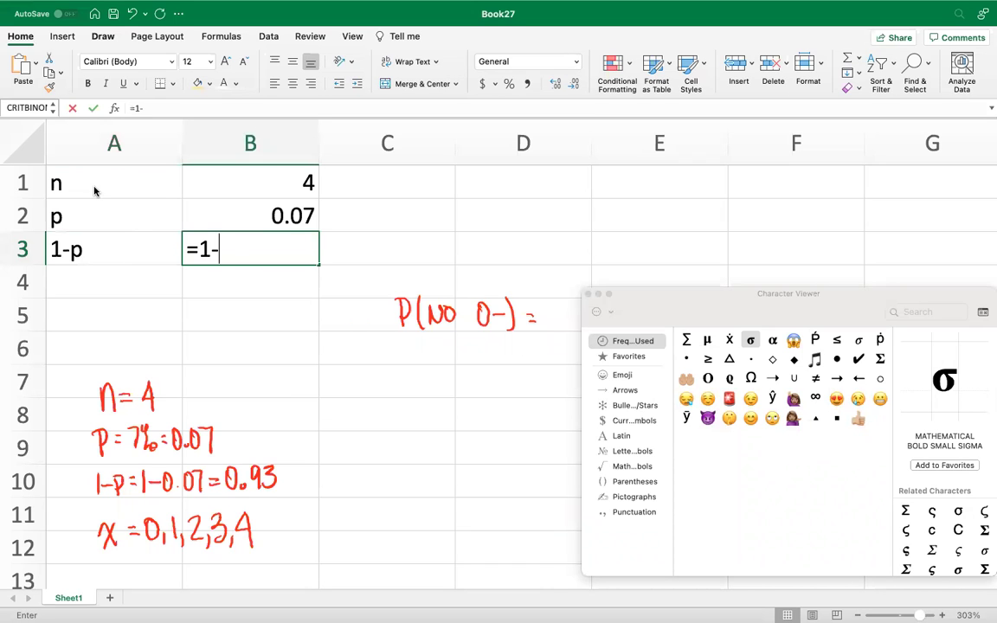
click(282, 203)
key(Return)
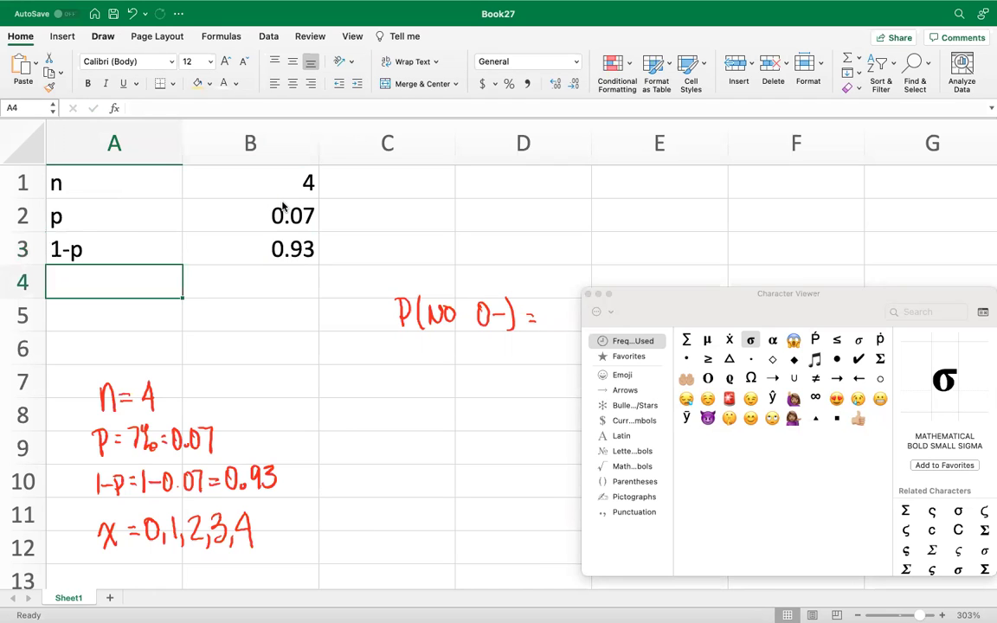
- Label A4 as x with the list 0,1,2,3,4 in B4 and close the Character Viewer
text(x)
key(Tab)
text(0,1,2,3,4)
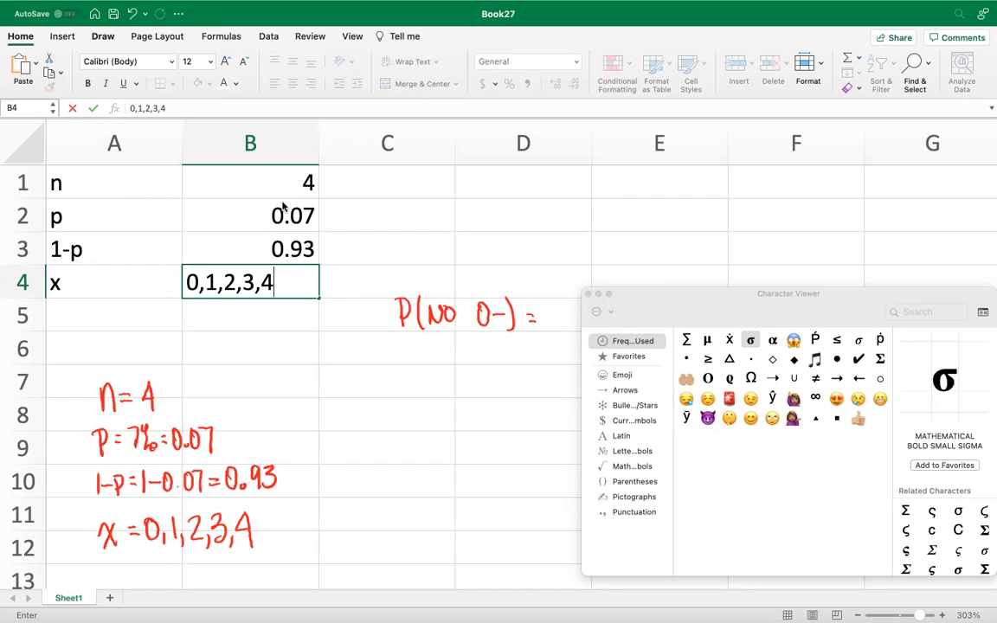
click(589, 293)
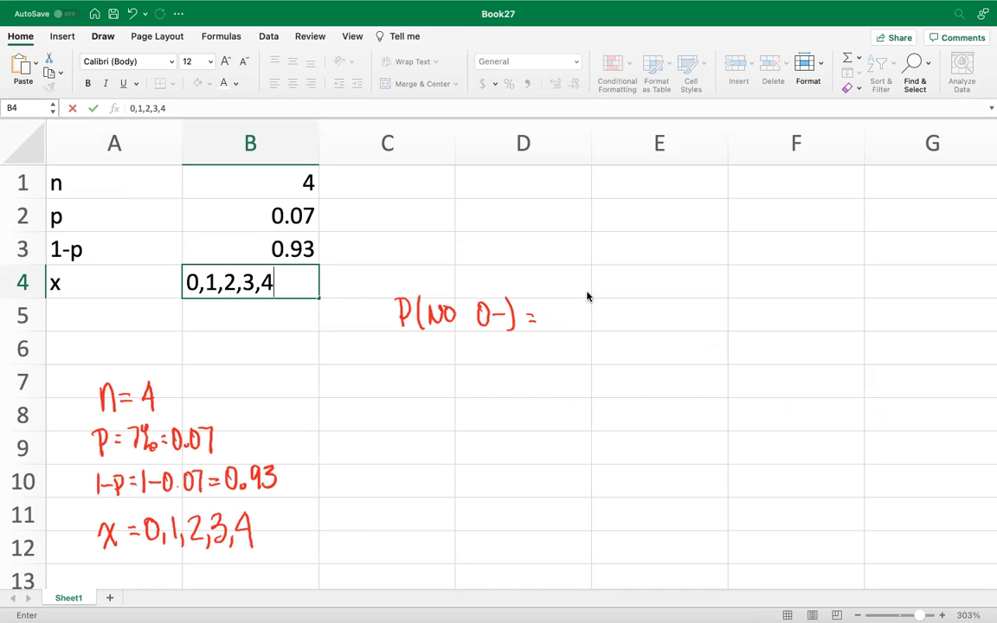
key(Escape)
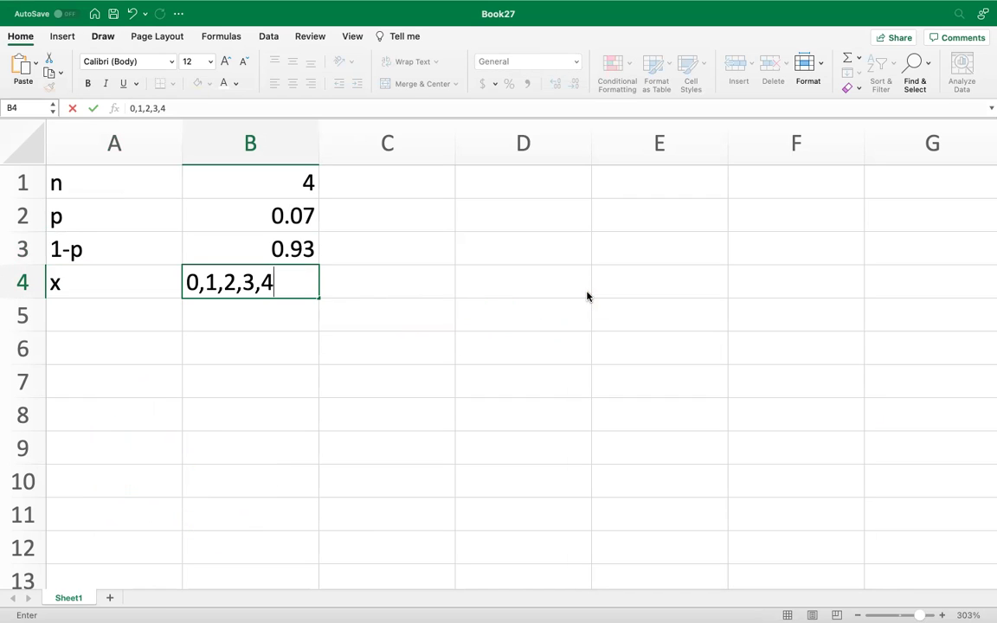
- Build a column headed x in D1 with the values 0, 1, 2, 3 and 4 in D2:D6
click(507, 191)
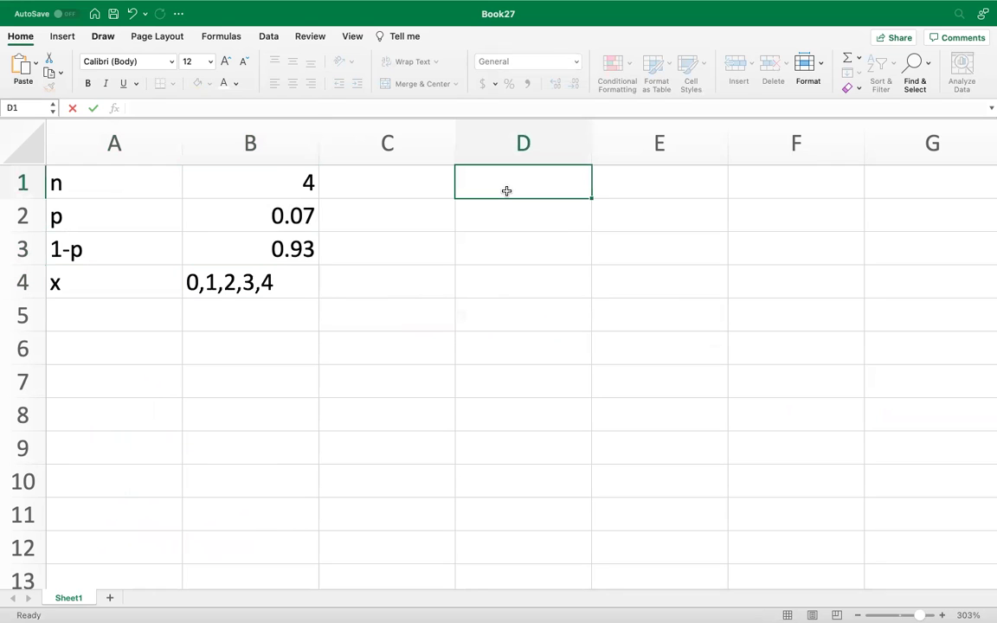
text(x)
key(Return)
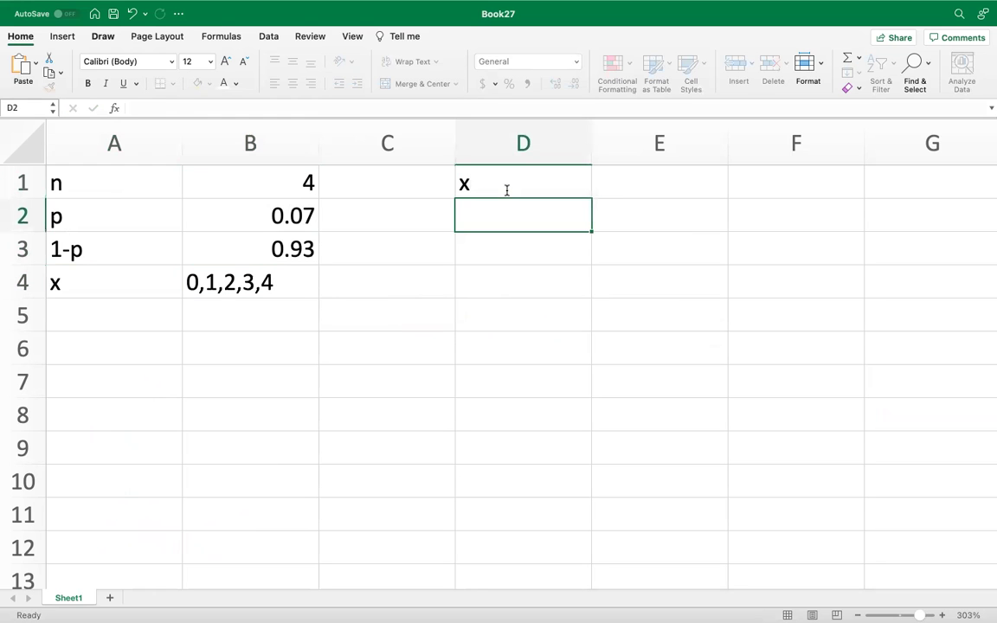
text(0)
key(Return)
text(1)
key(Return)
text(2)
key(Return)
text(3)
key(Return)
text(4)
key(Return)
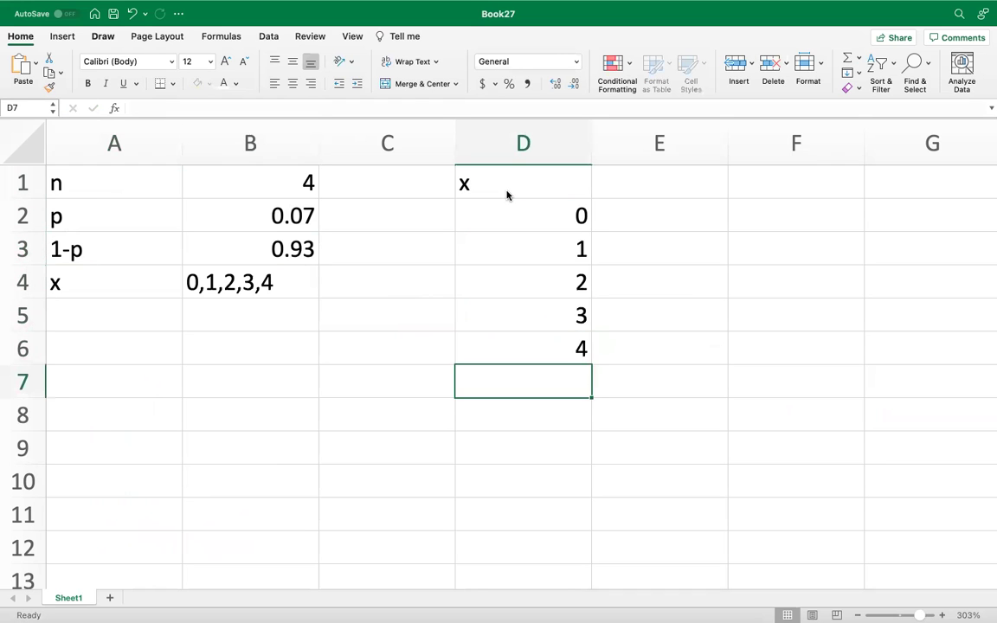
- Enter "P(" as the heading in cell E1 beside the x column
click(659, 181)
text(P()
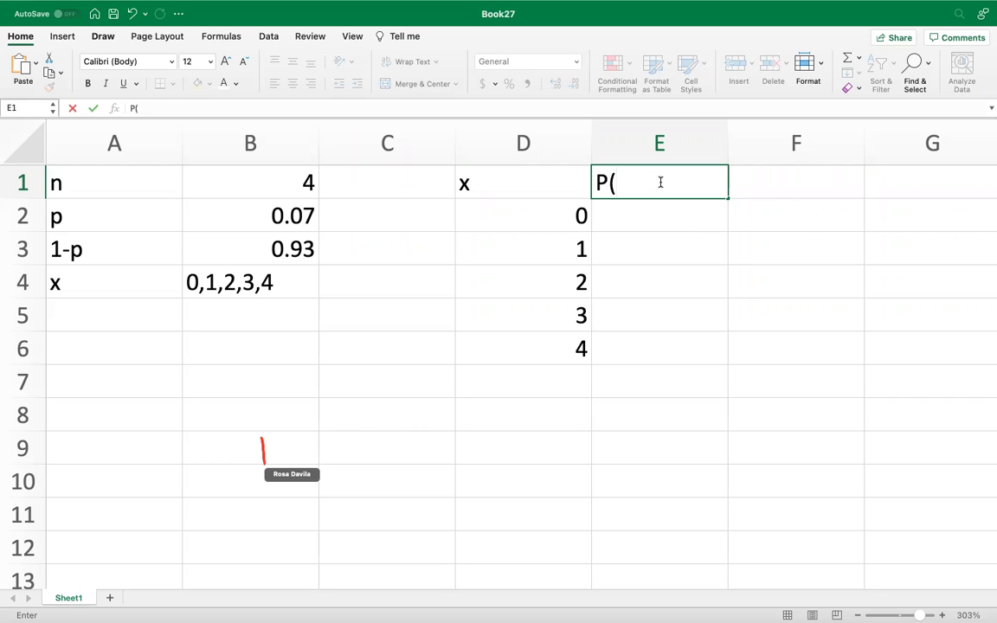
click(543, 219)
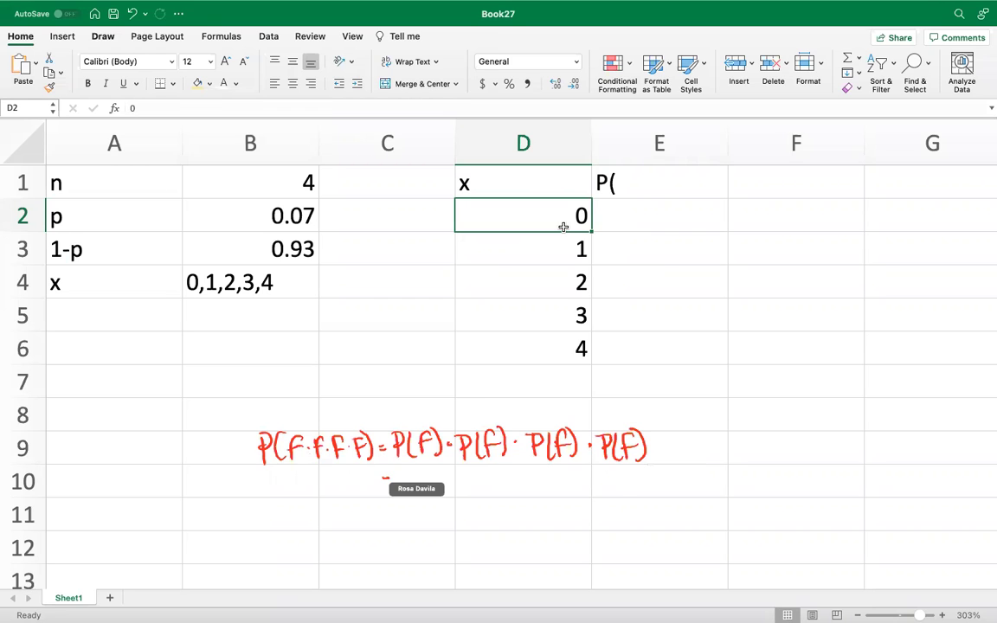
- Calculate the probability for x = 0 in E2 with the formula =0.93^4
click(81, 249)
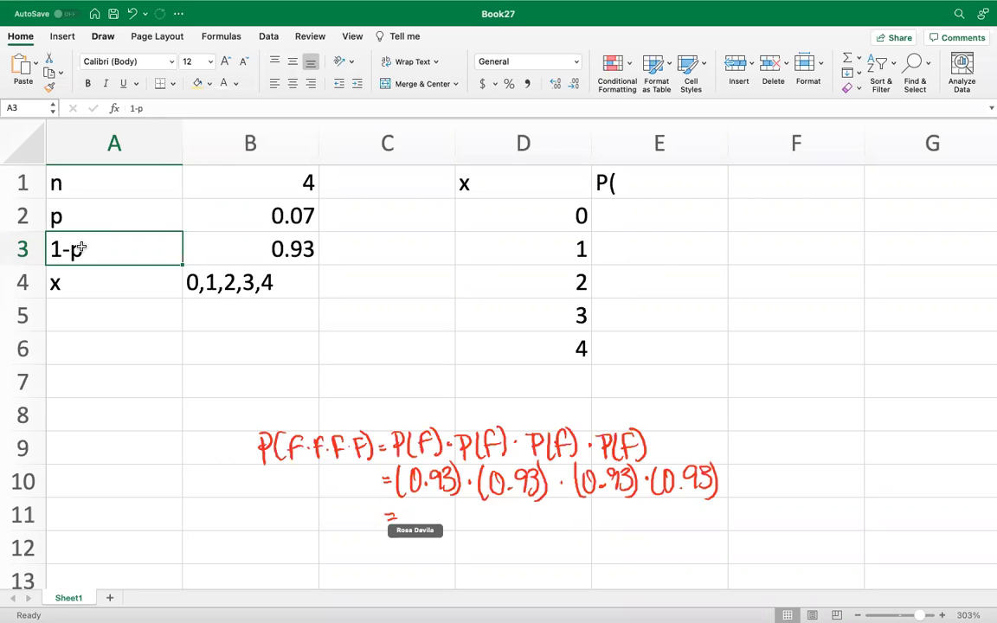
click(675, 227)
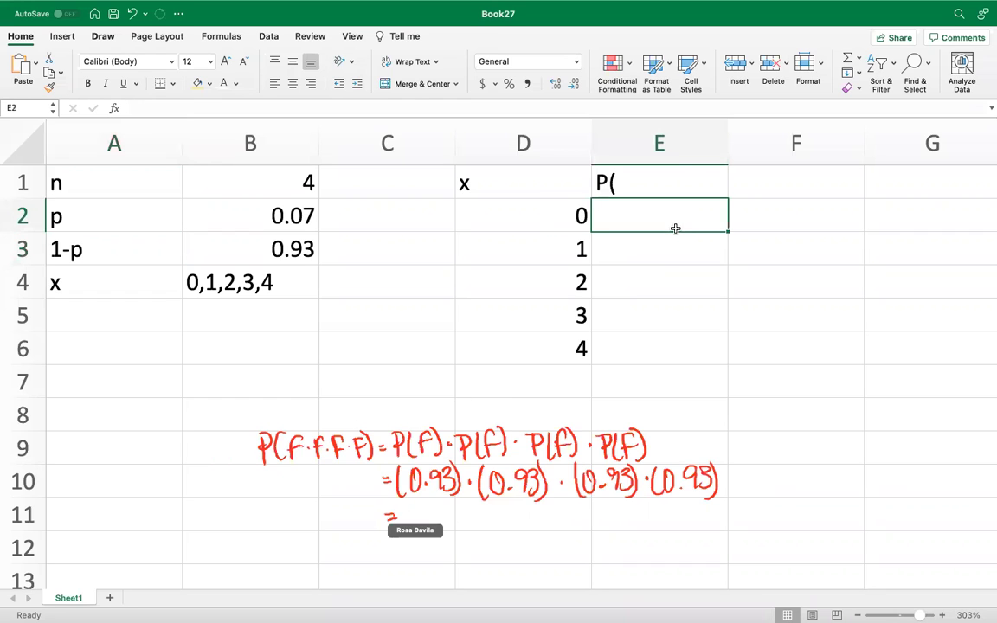
text(=)
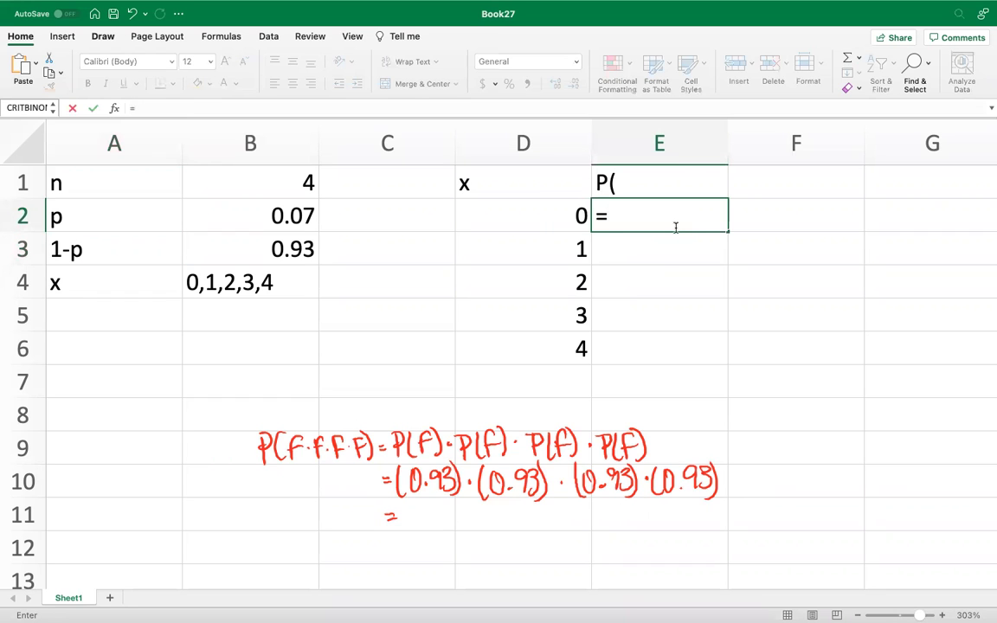
text(0.93)
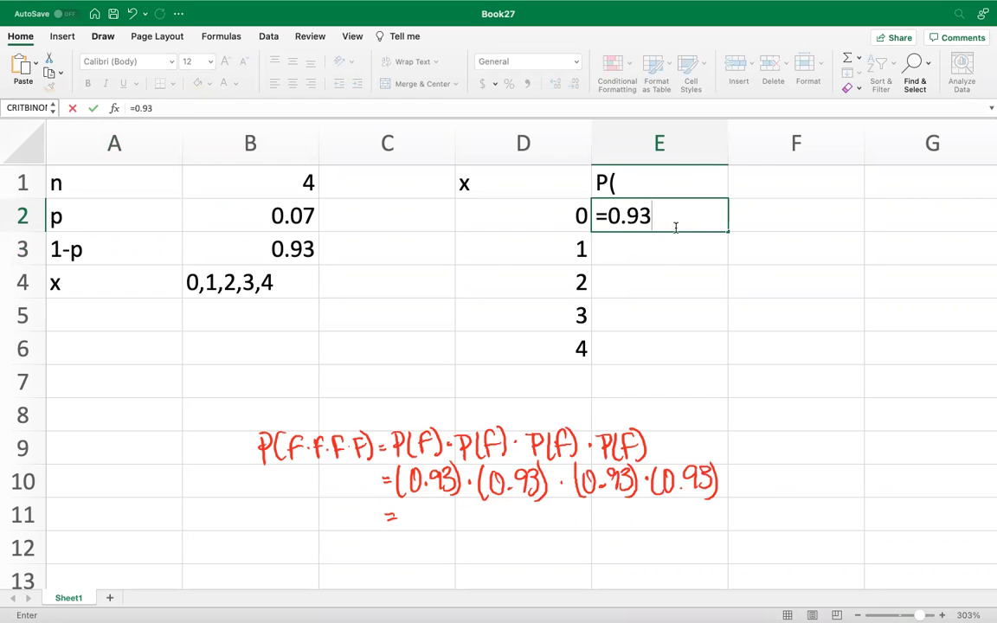
text(^)
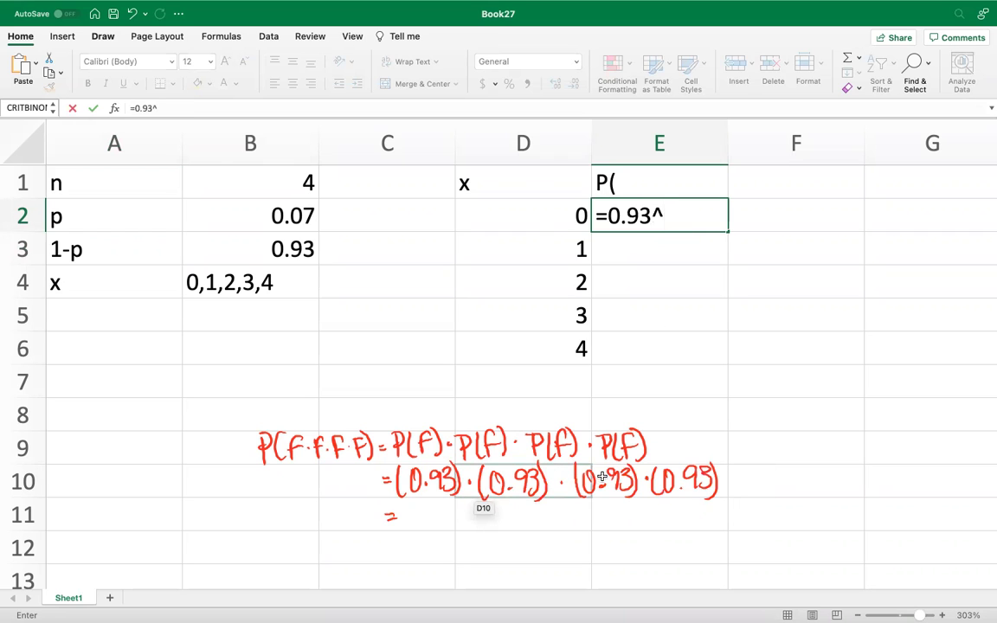
text(4)
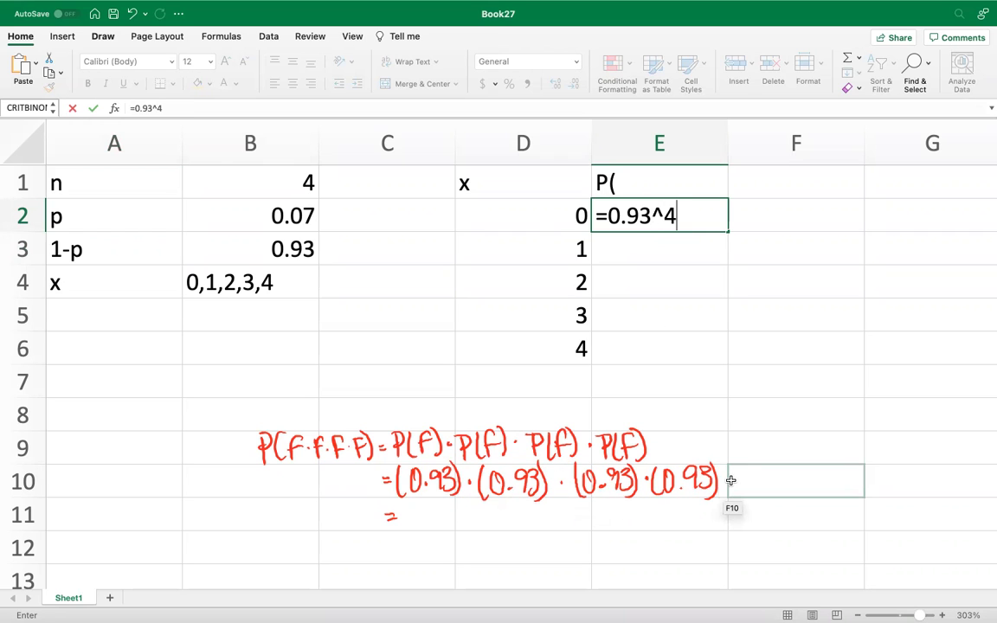
key(Return)
- Calculate the probability for x = 4 in E6 with the formula =0.07^4
click(651, 354)
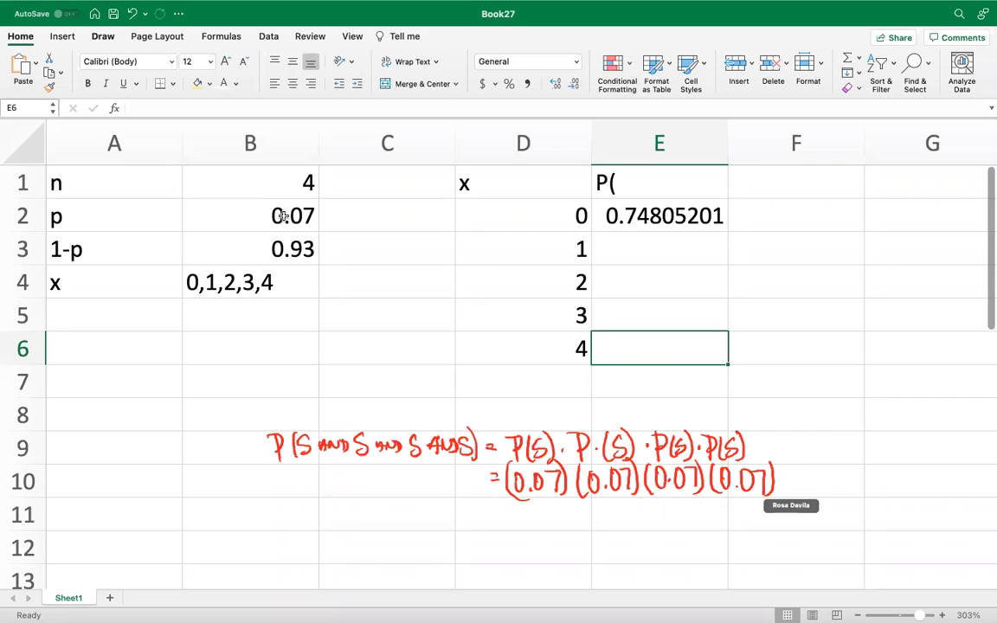
text(=)
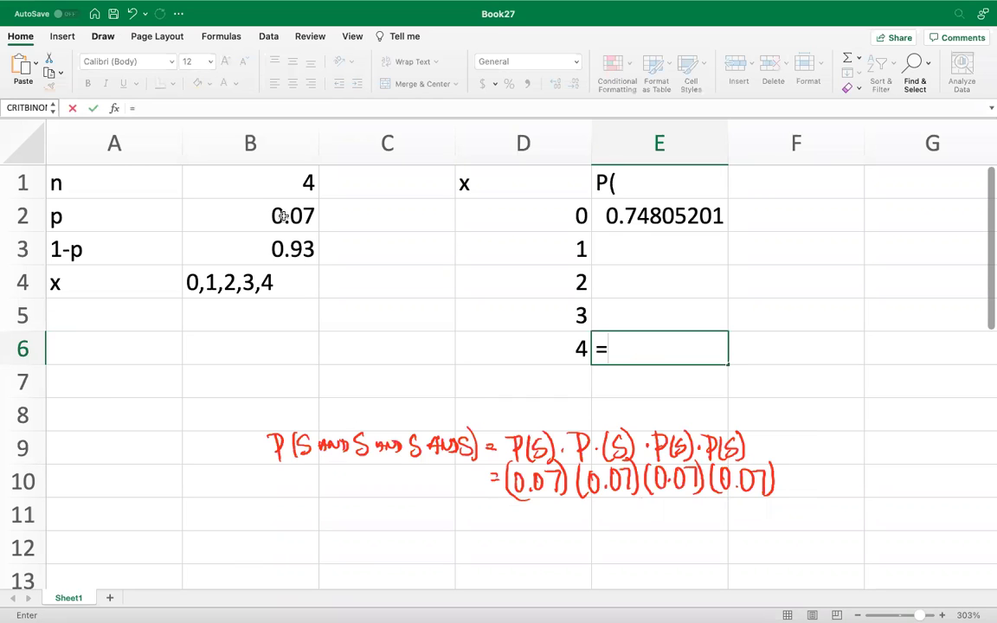
text(0.07^)
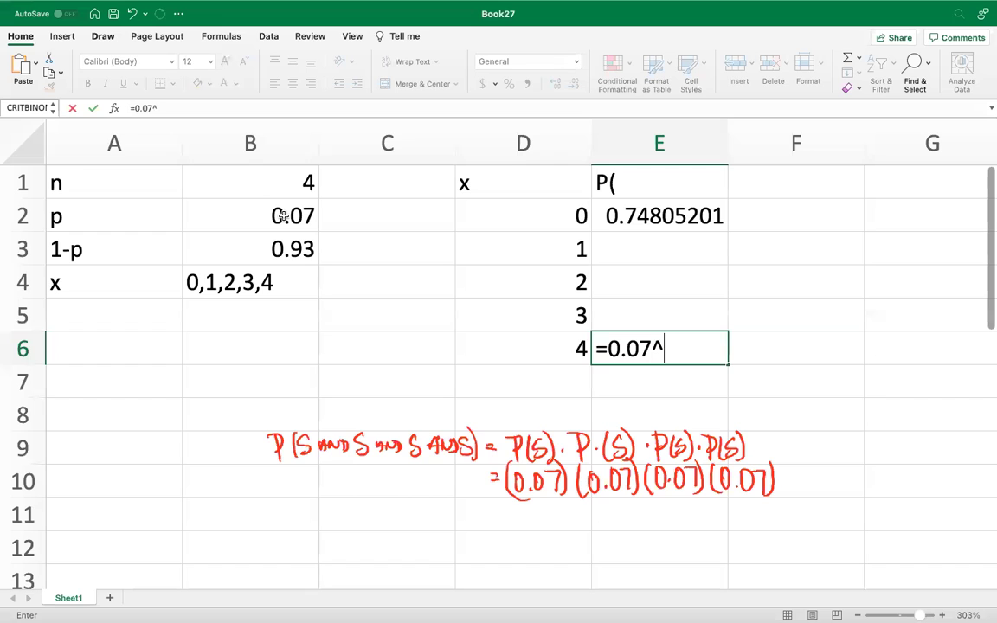
text(4)
key(Return)
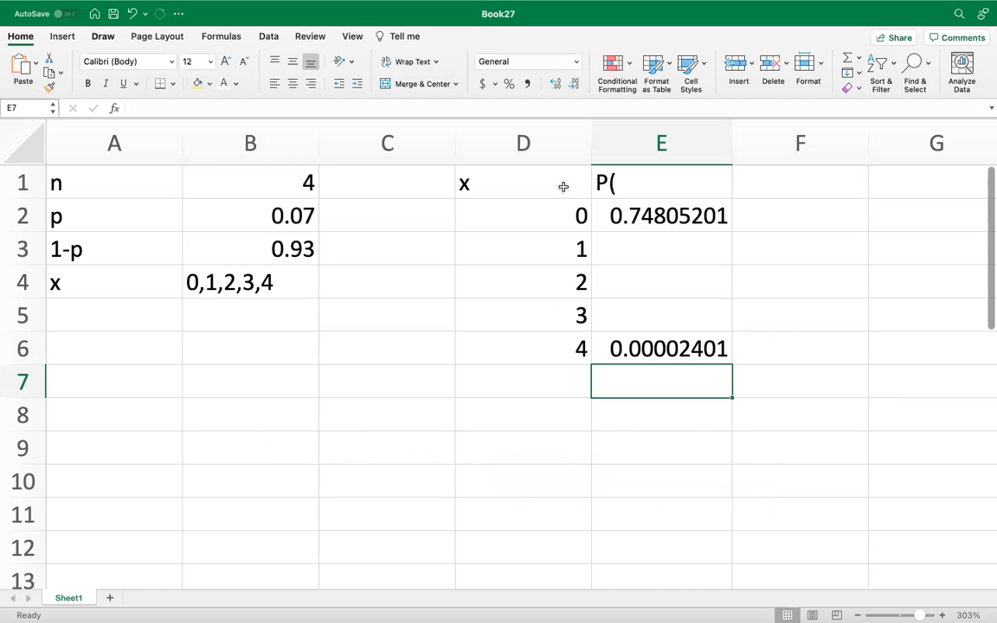
- Enter the probability formula for x = 1 in E3 as =4*(0.07)*(om93)^3
click(547, 249)
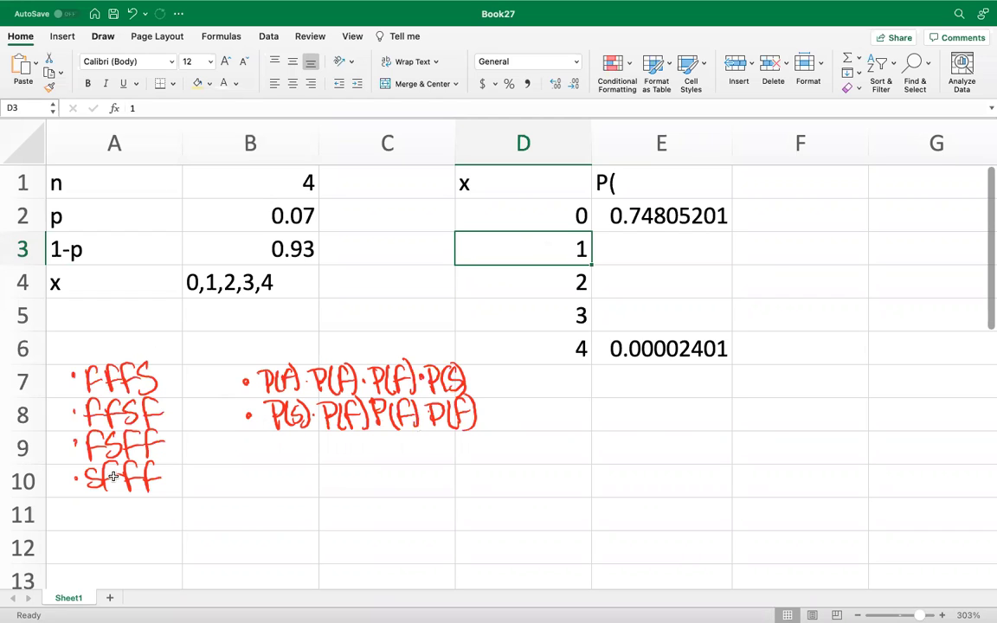
click(649, 244)
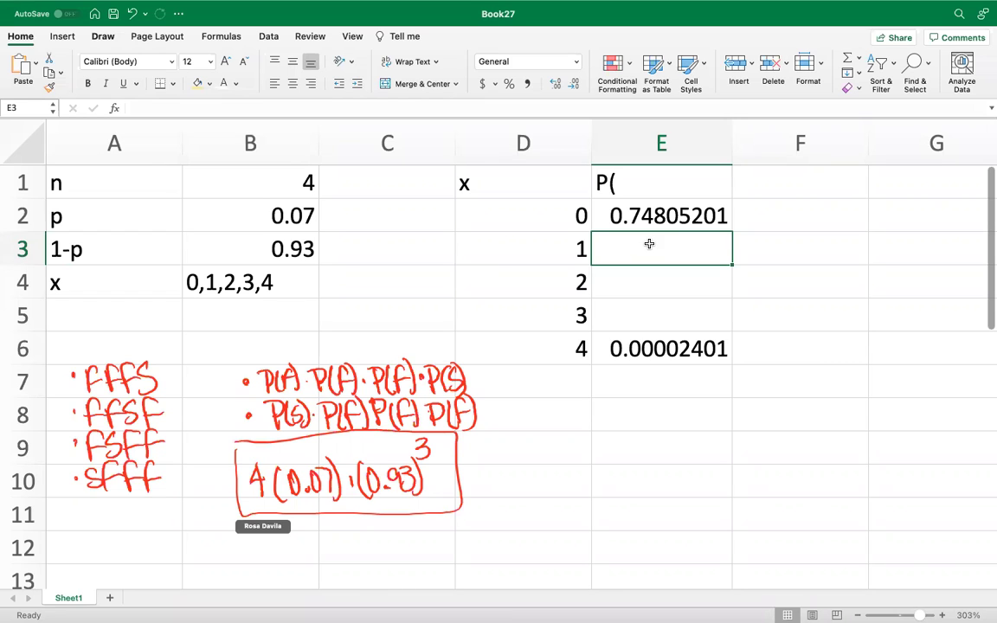
text(=4*(0.07)()
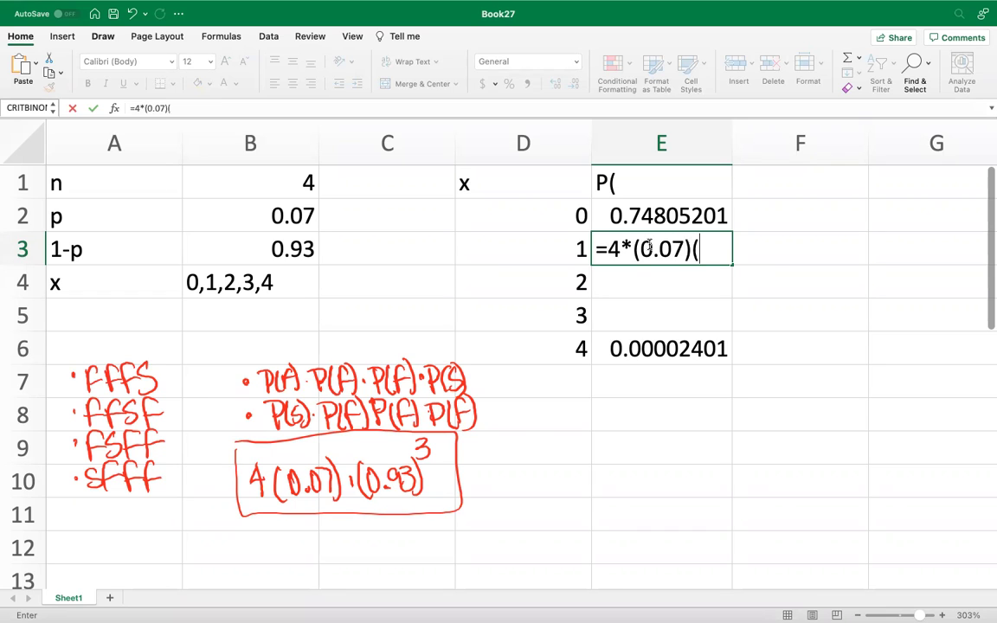
key(BackSpace)
text(*)
text((om9)
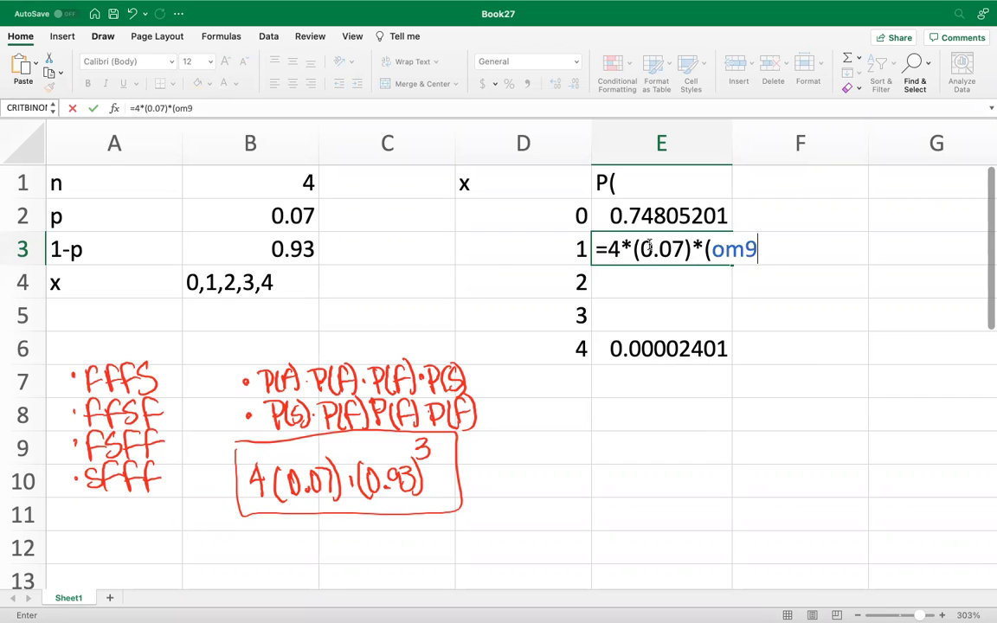
text(3)^3)
key(Return)
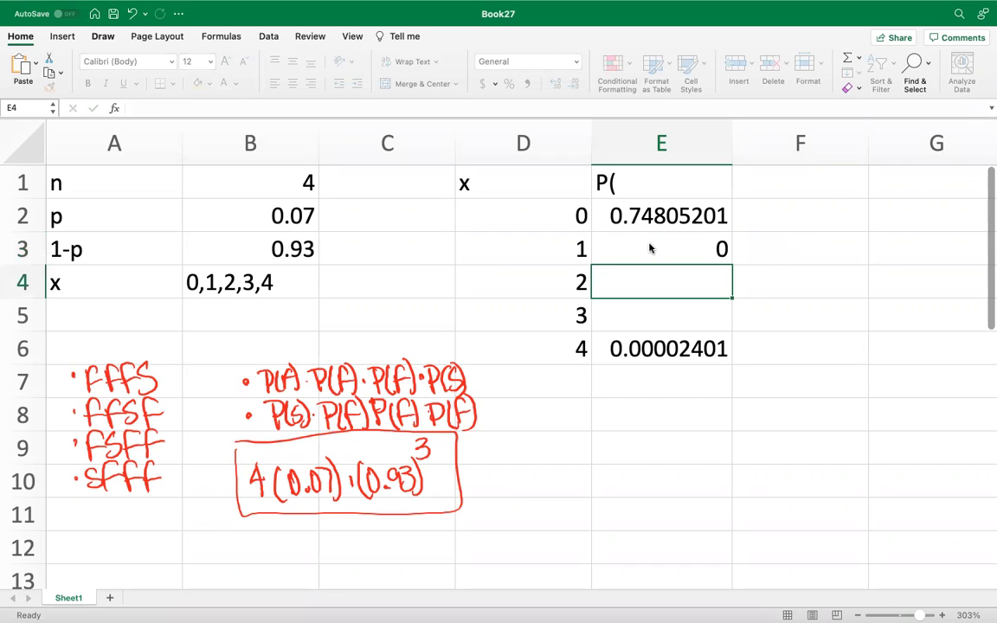
- Correct the formula in E3 by replacing OM93 with 0.93, giving =4*(0.07)*(0.93)^3
click(650, 248)
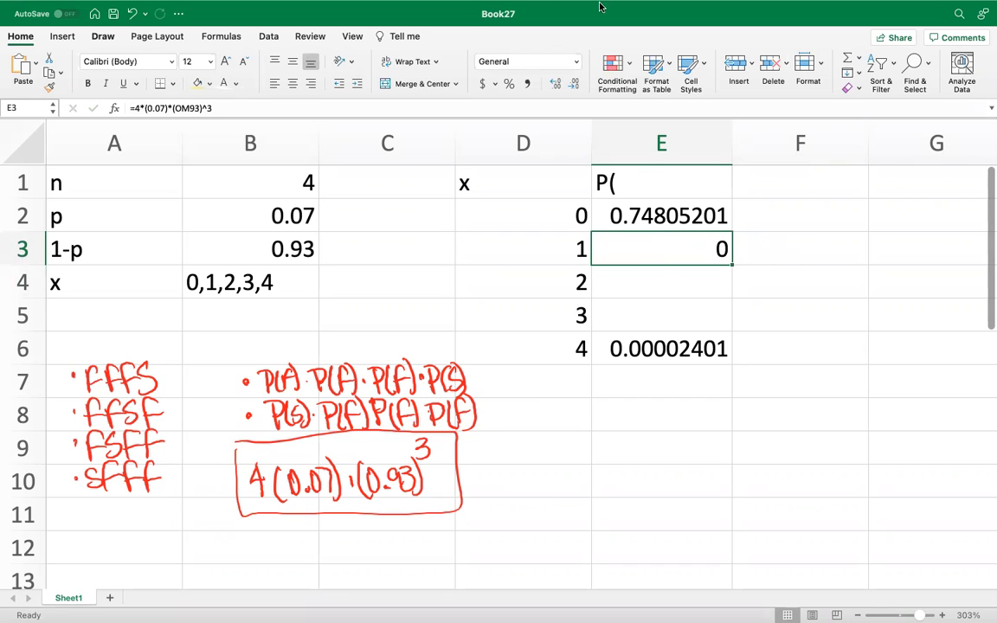
click(174, 108)
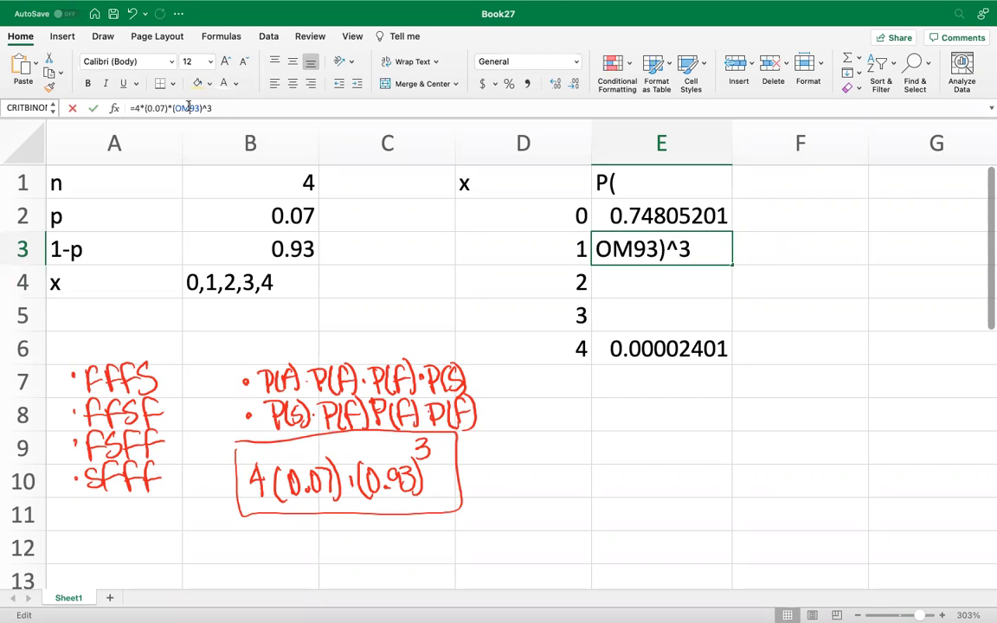
key(BackSpace)
key(BackSpace)
text(0.)
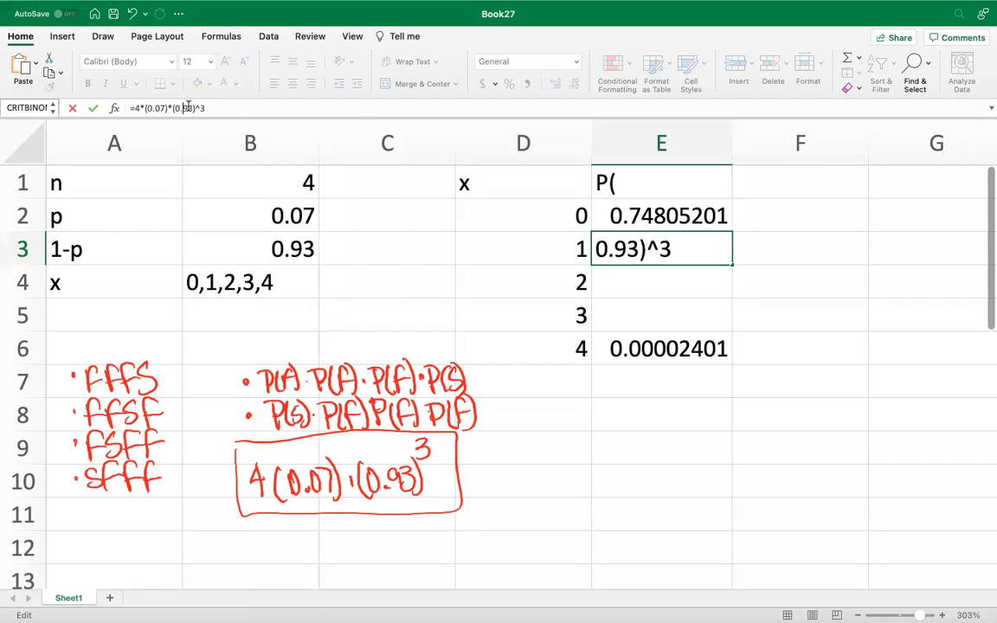
key(Return)
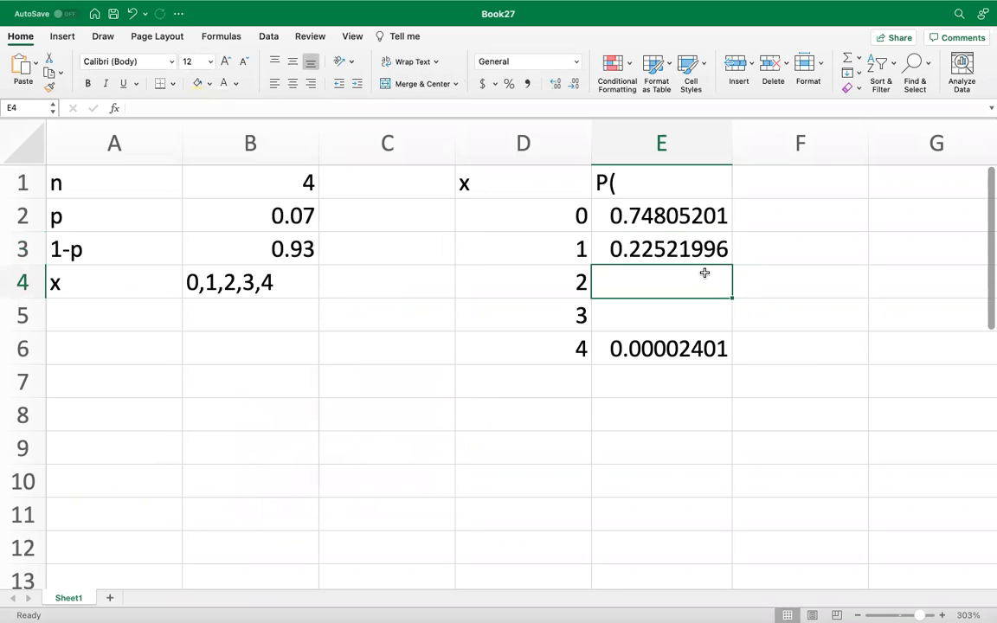
- Switch to the presentation and examine the tree diagram of outcomes for the four trials
key(ctrl+Left)
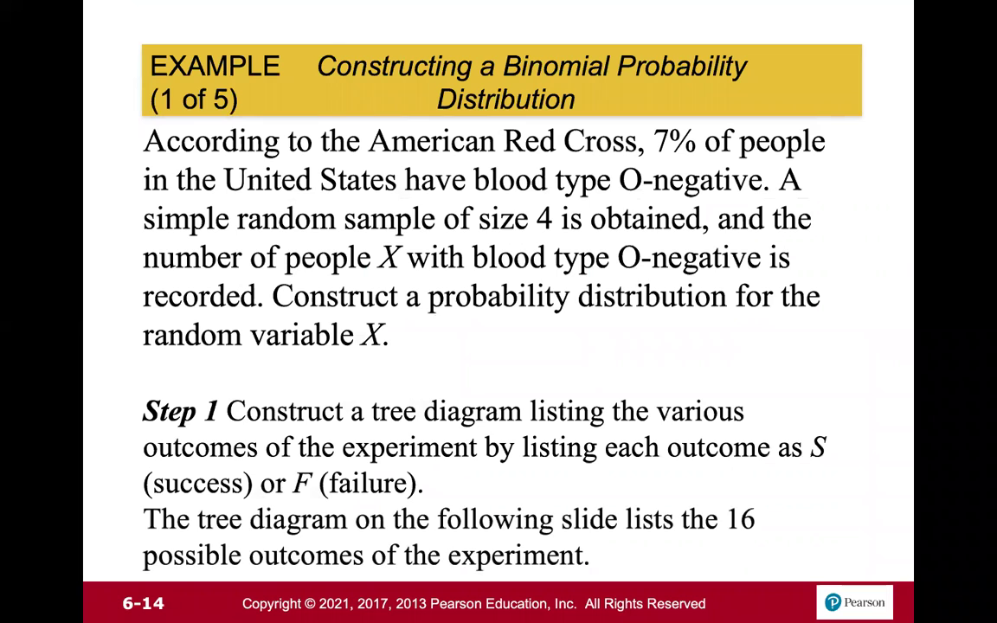
key(Right)
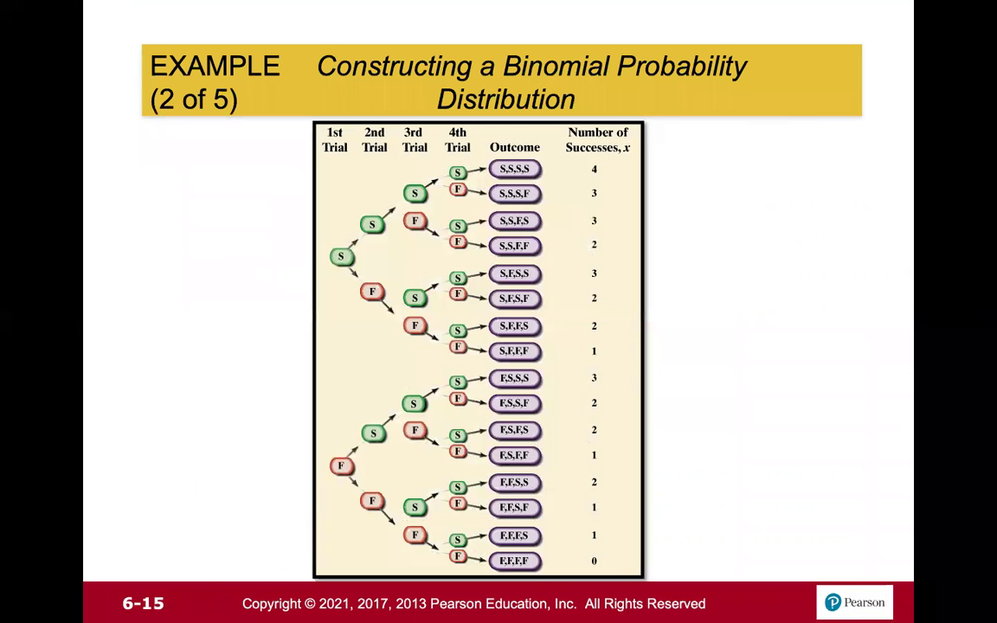
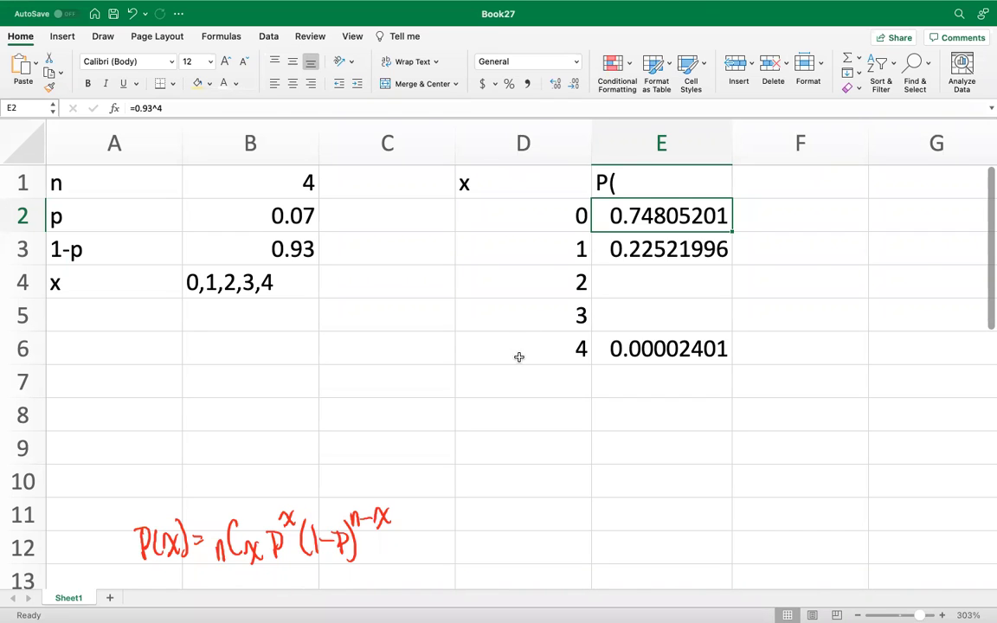
- Start the probability formula for x = 2 in E4 with =CHOOSE(B1,D4)
click(635, 349)
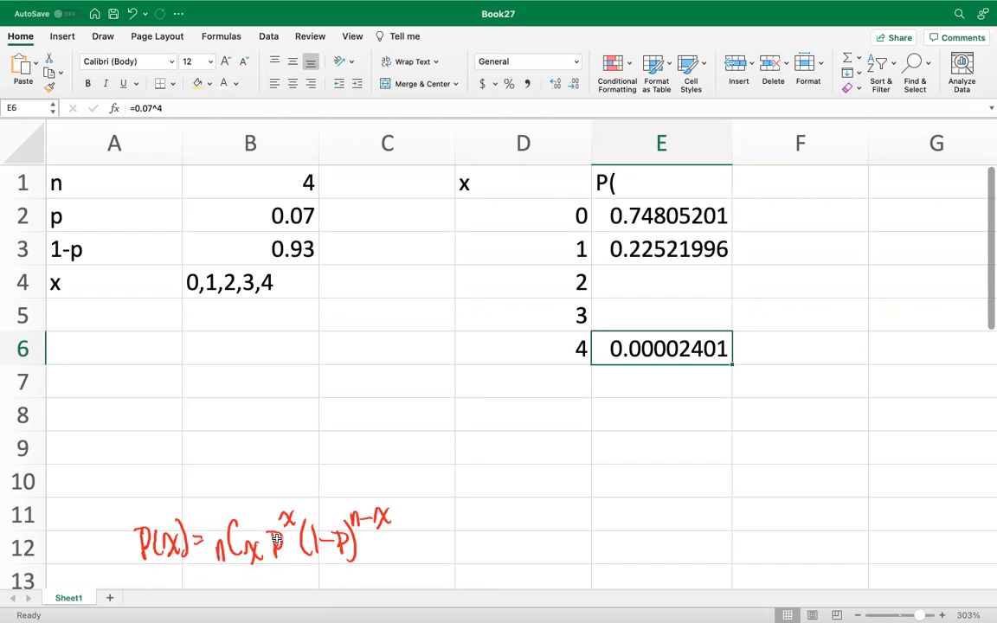
key(Up)
key(Up)
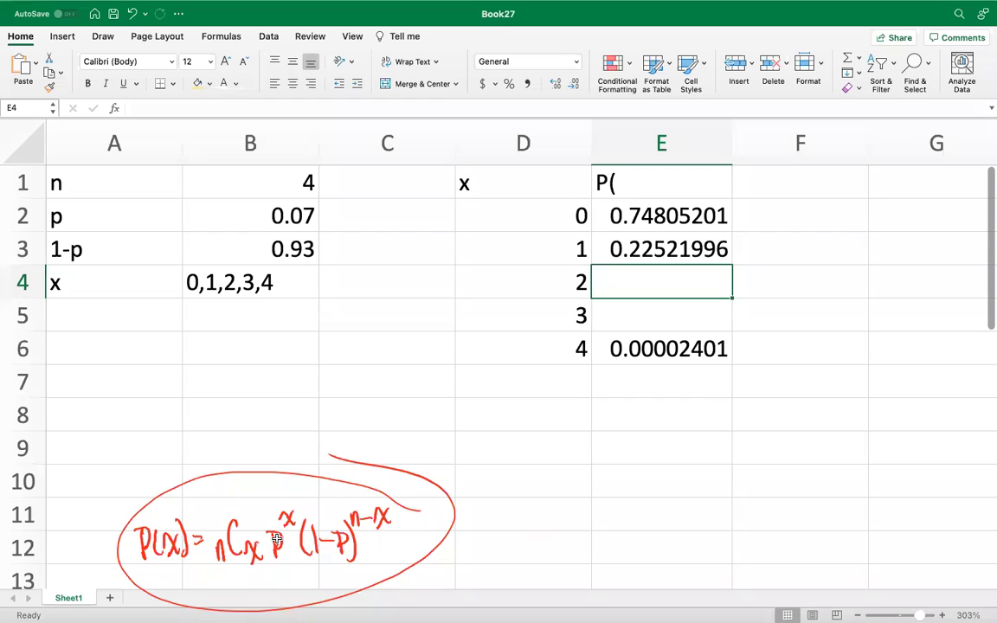
text(=)
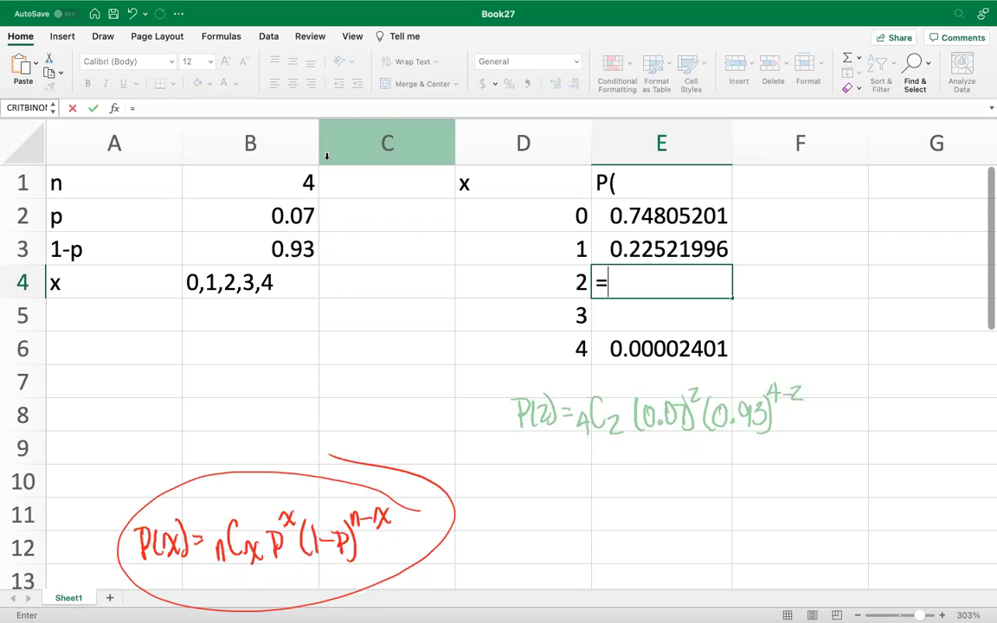
text(cho)
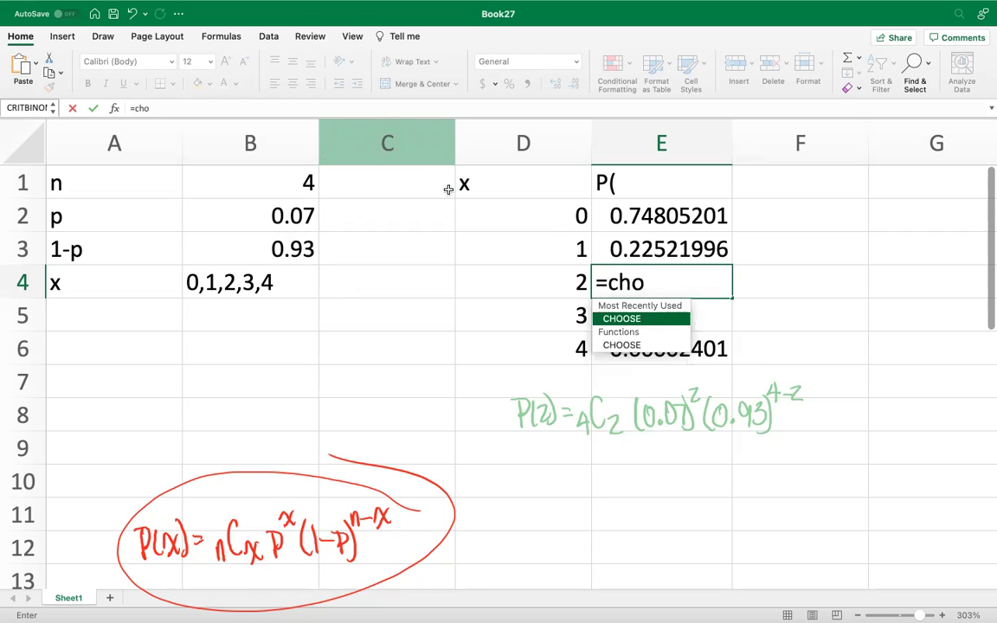
double_click(641, 318)
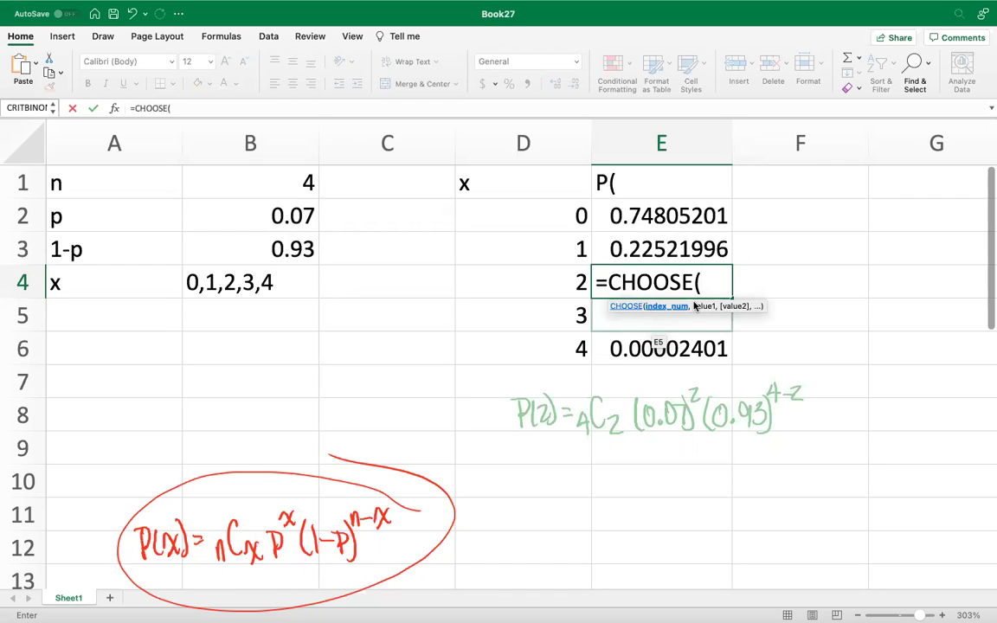
click(227, 186)
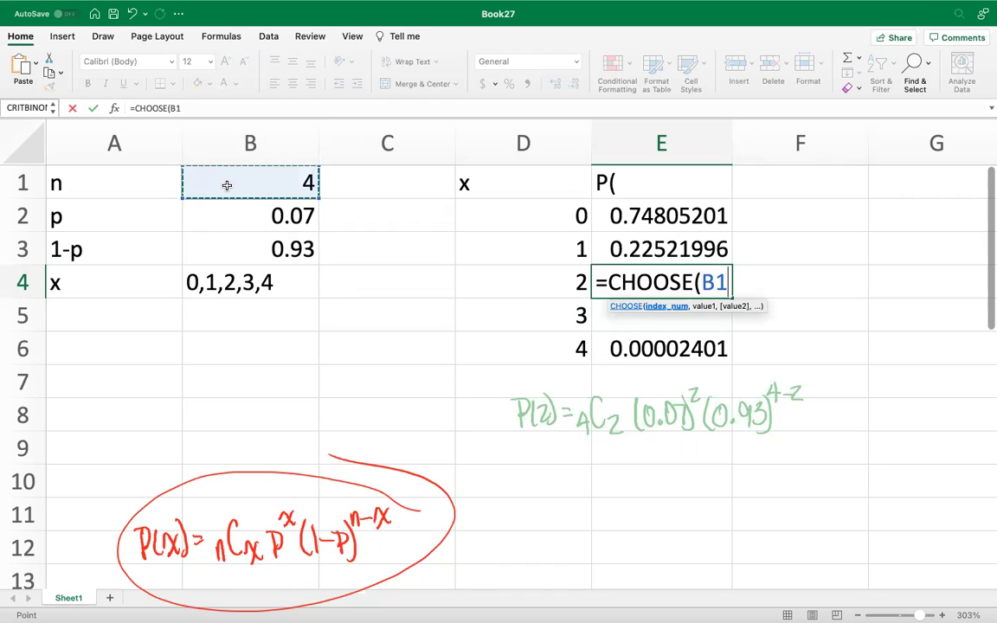
text(,)
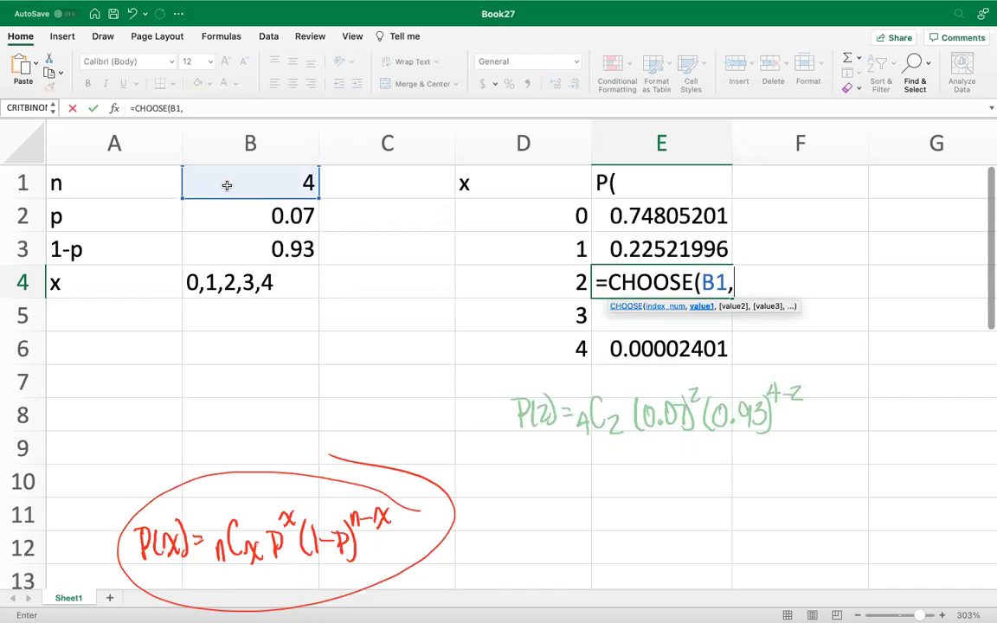
click(548, 285)
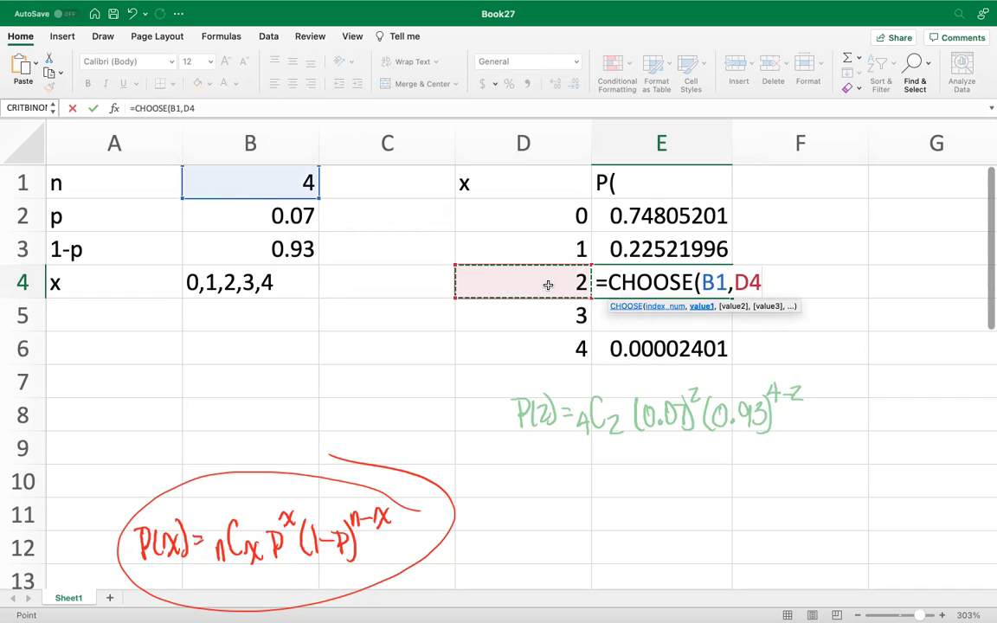
text())
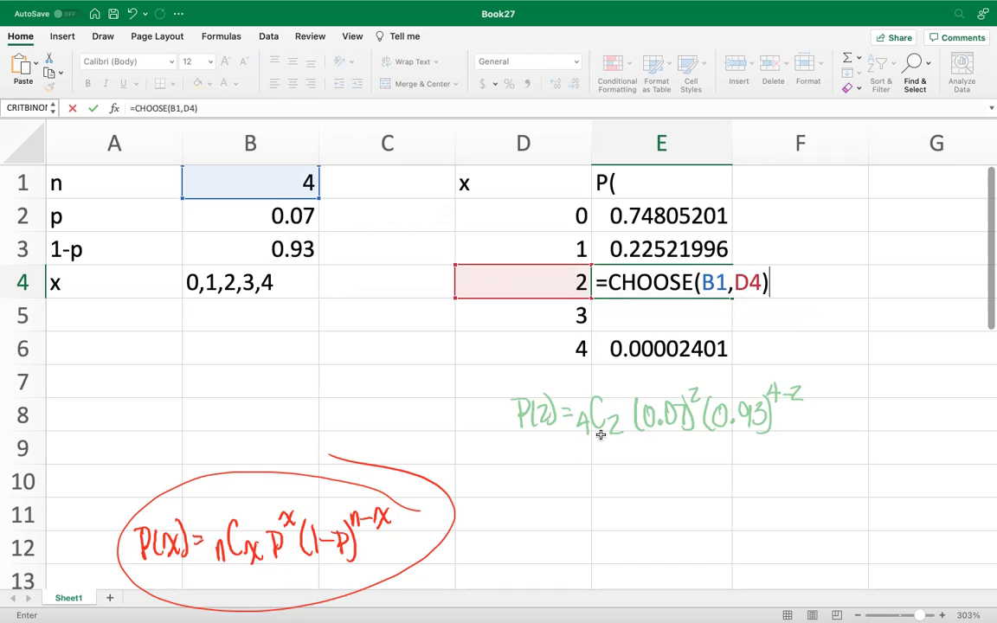
- Extend the E4 formula with the success factor *(B2^D4), enclosed in parentheses
text(*)
click(274, 216)
text(^)
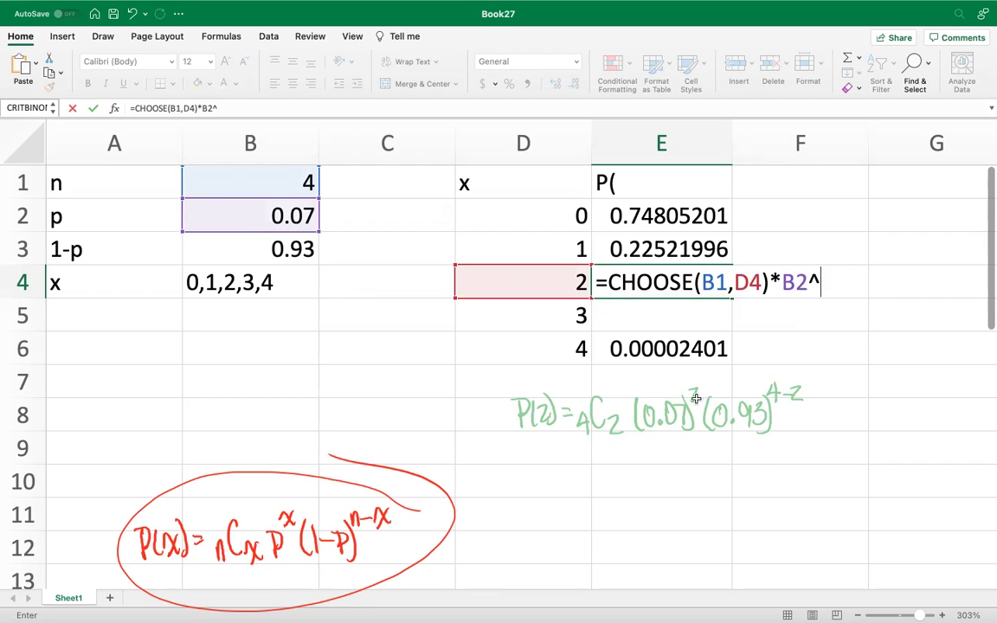
click(543, 284)
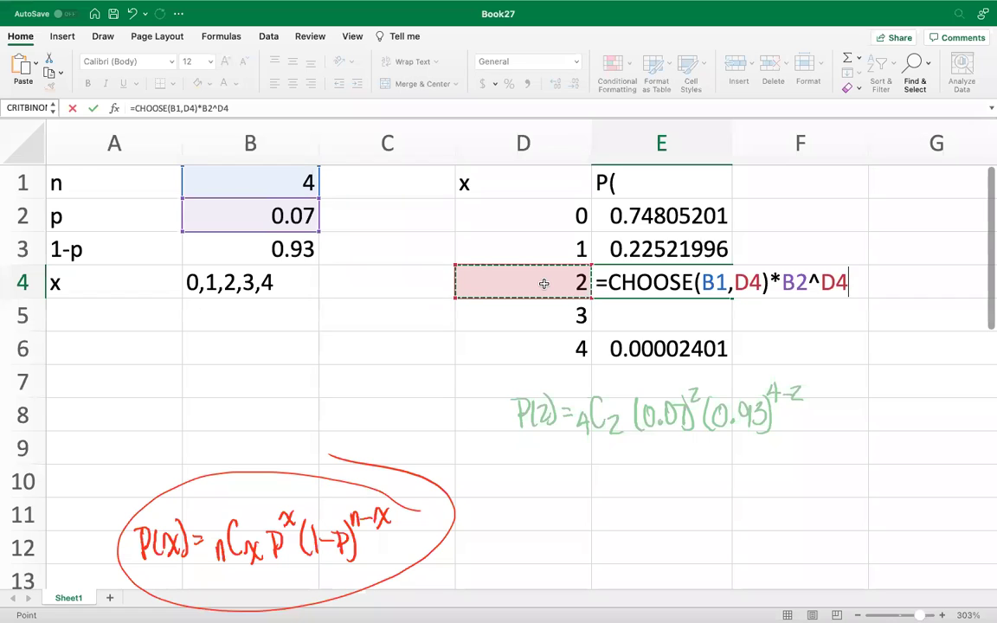
text())
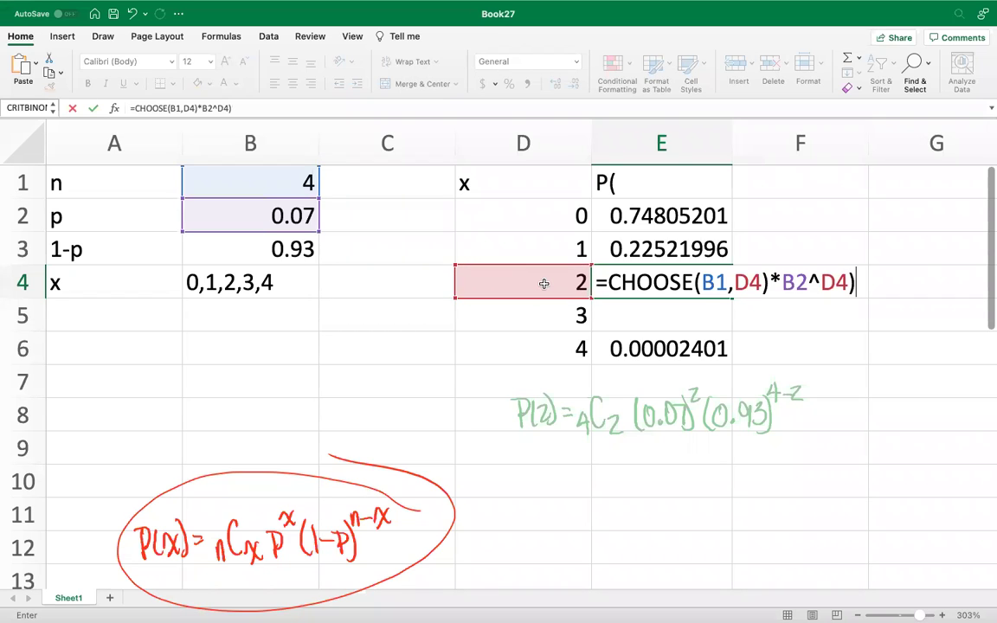
click(203, 109)
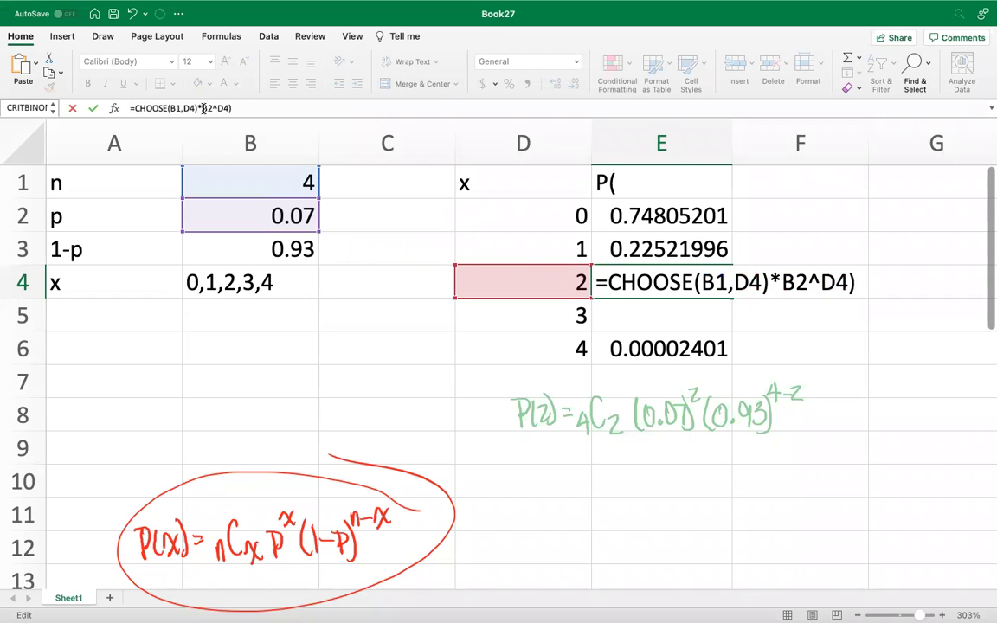
text(()
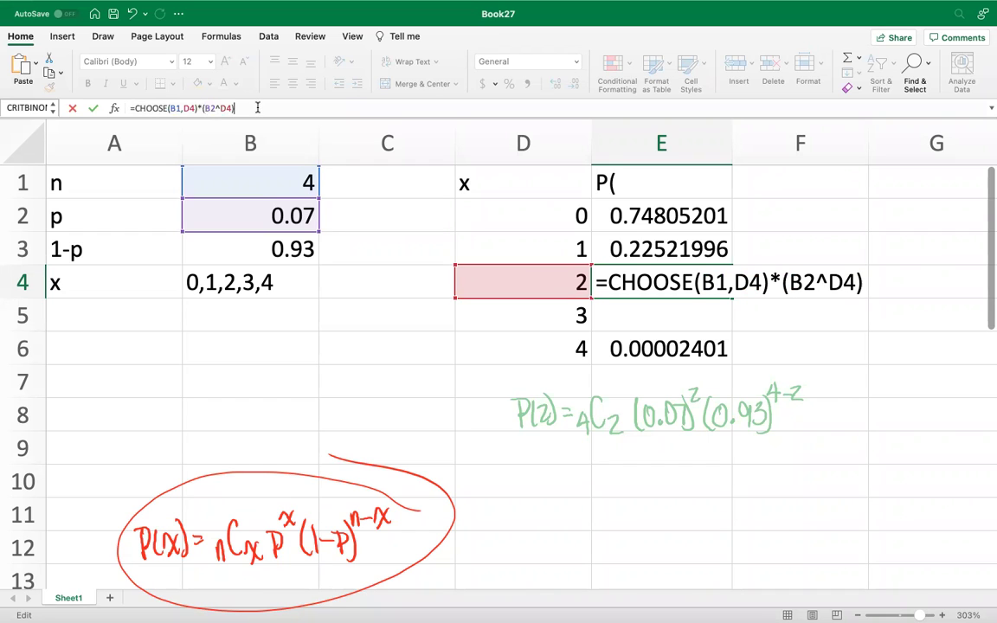
- Complete the E4 formula with the failure factor *(B3^(B1-D4)) and enter it
text(*()
click(232, 244)
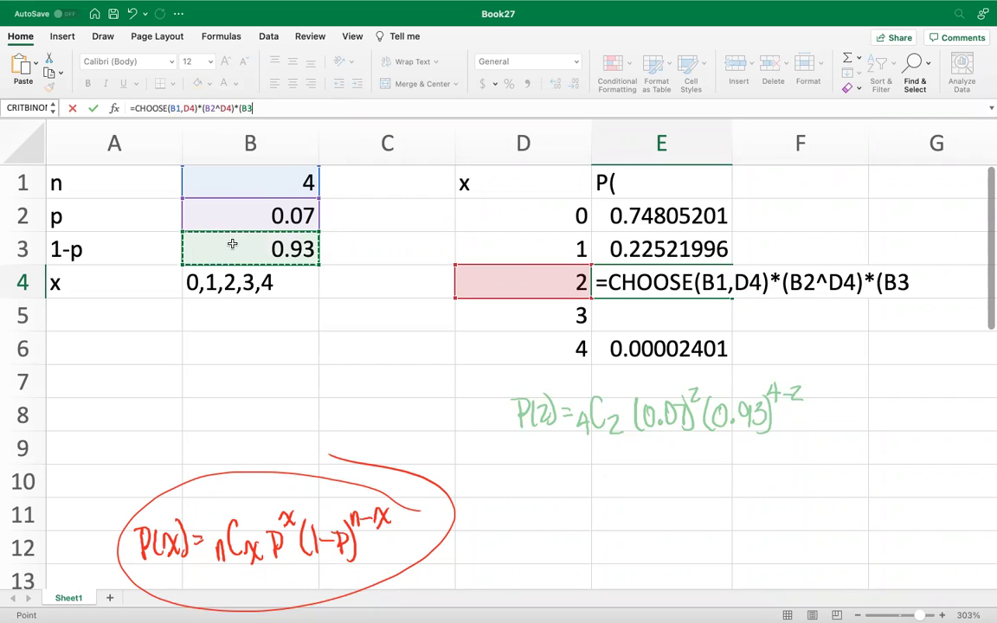
text(^)
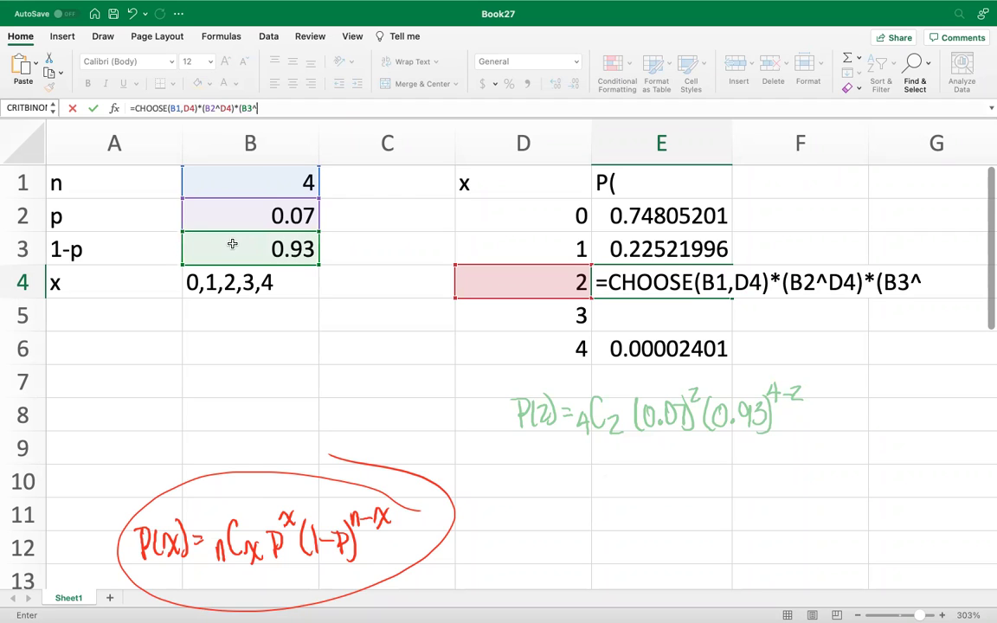
text(()
click(191, 179)
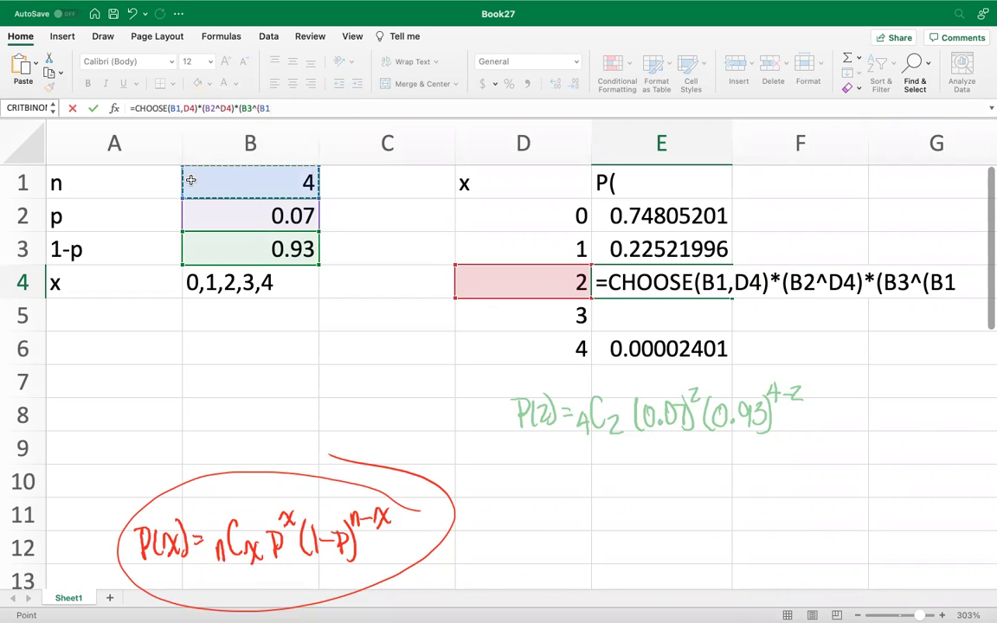
text(-)
click(545, 270)
text())
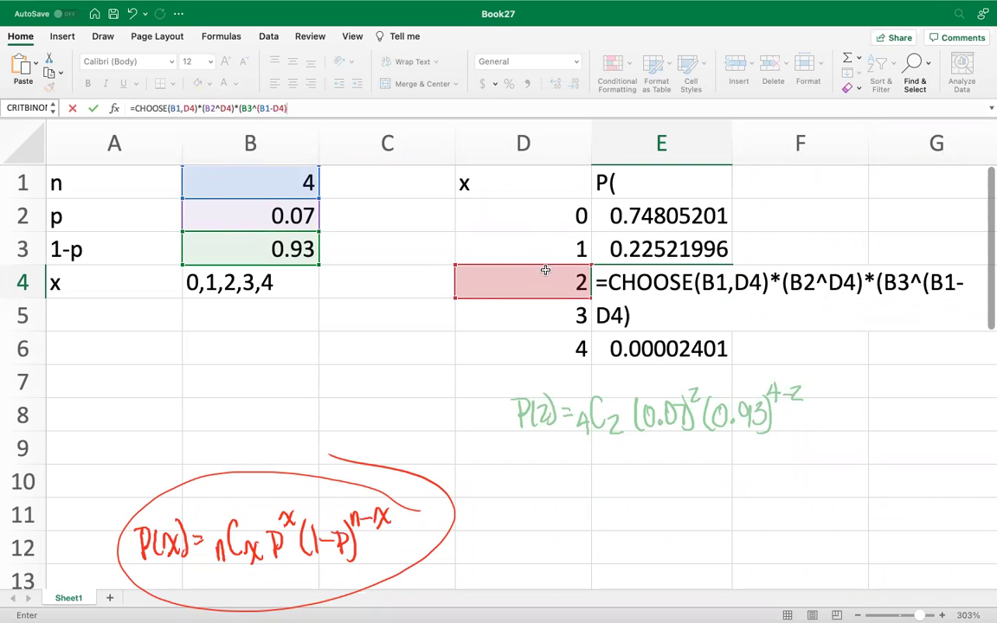
text())
key(Return)
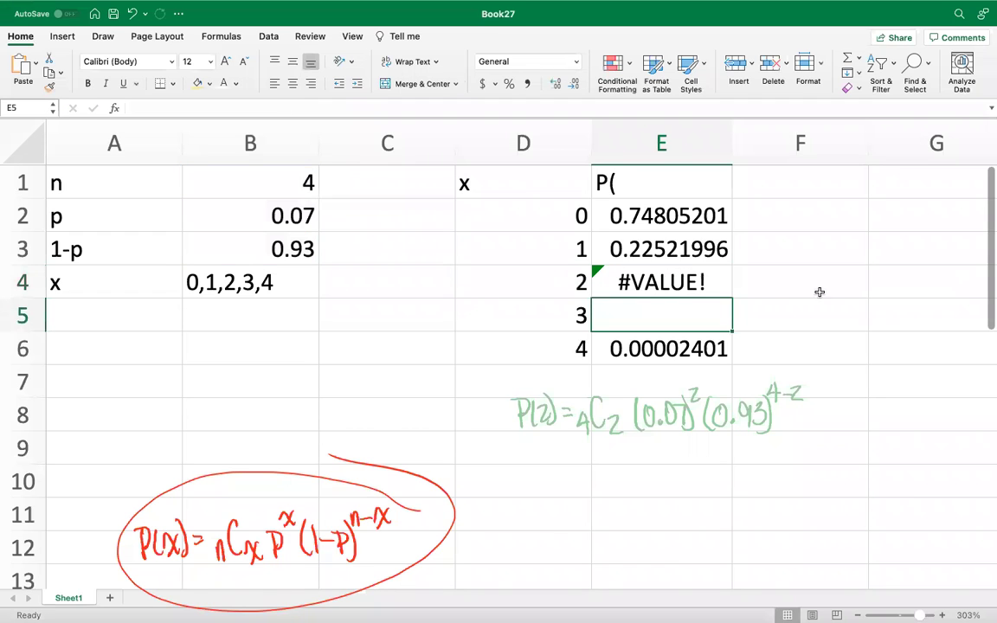
- Replace the CHOOSE function in E4 with COMBIN, giving =COMBIN(B1,D4)*(B2^D4)*(B3^(B1-D4))
click(700, 268)
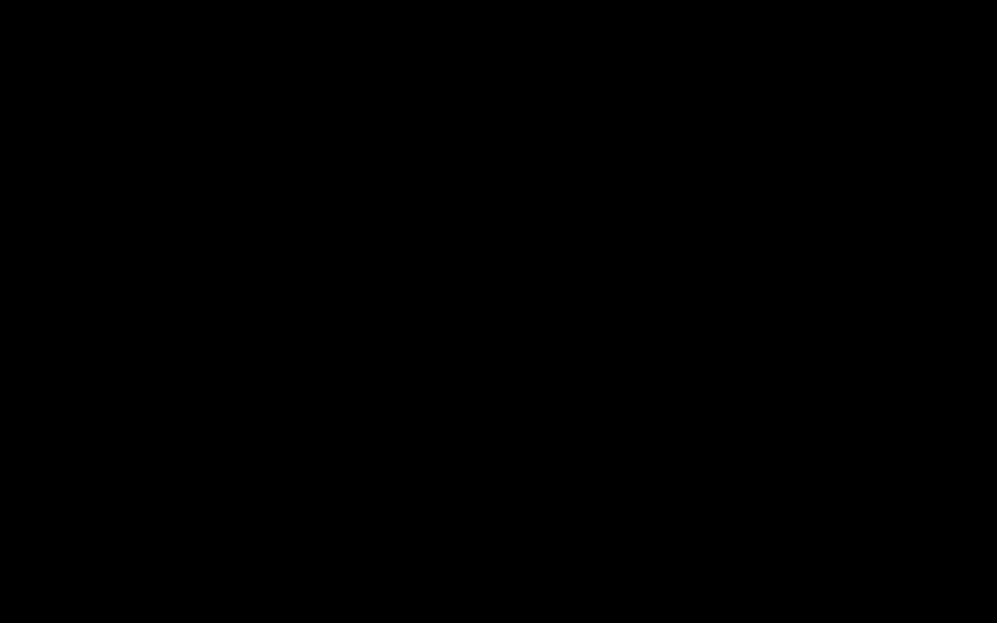
key(ctrl+u)
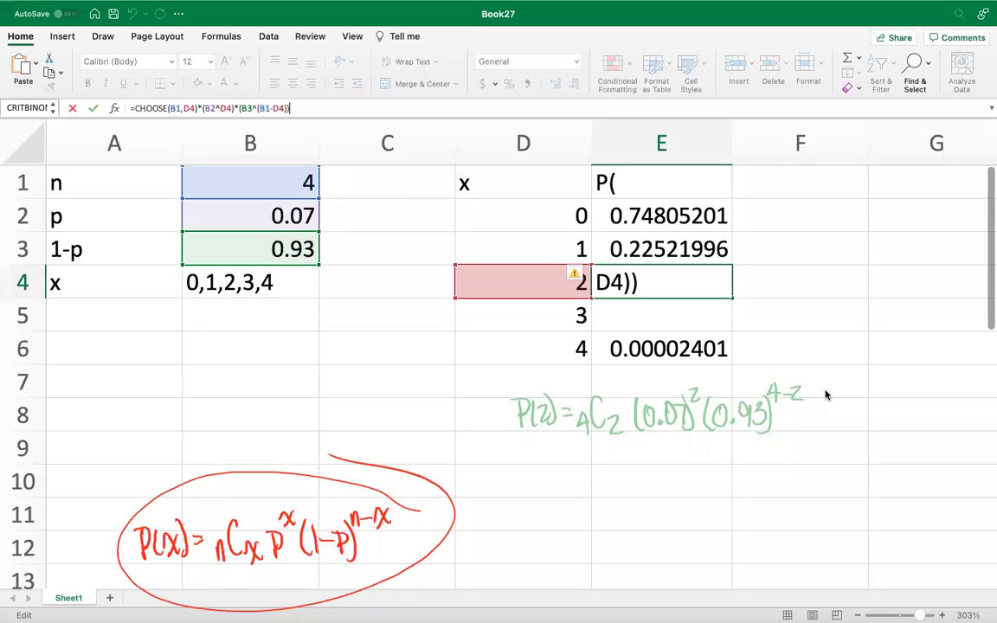
click(167, 108)
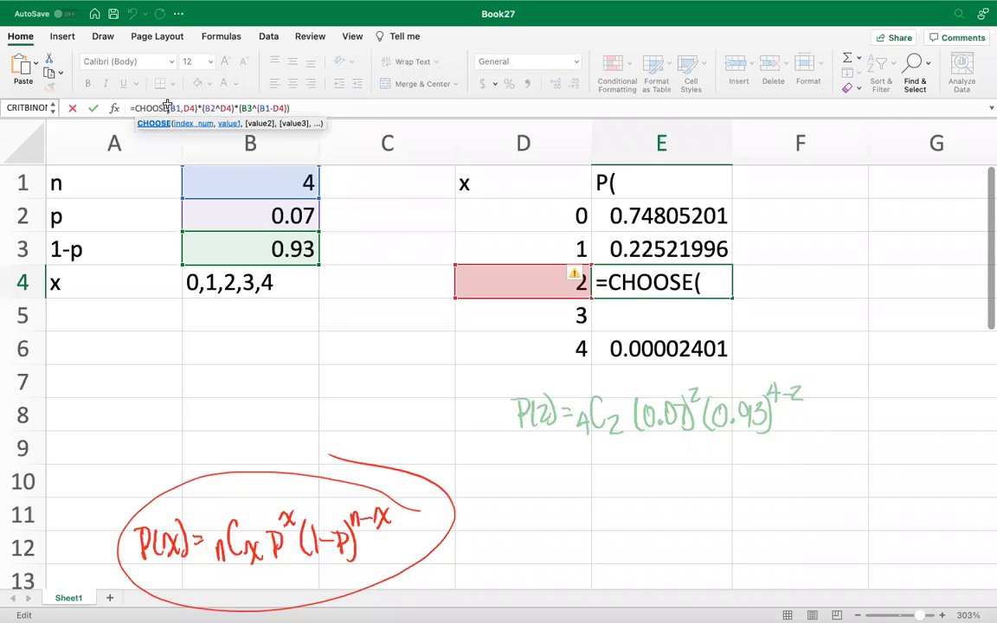
key(BackSpace)
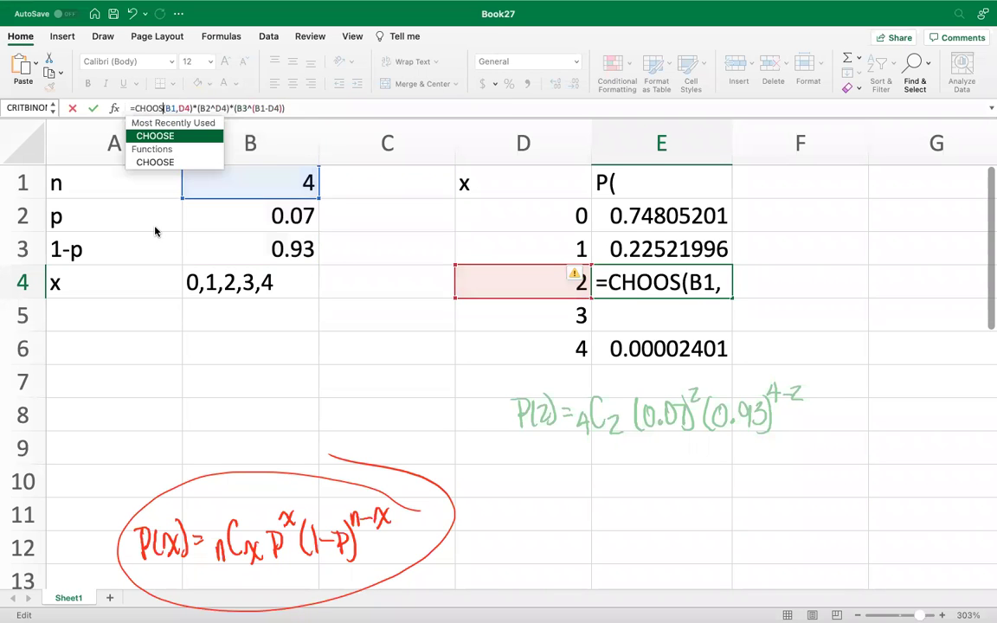
click(158, 109)
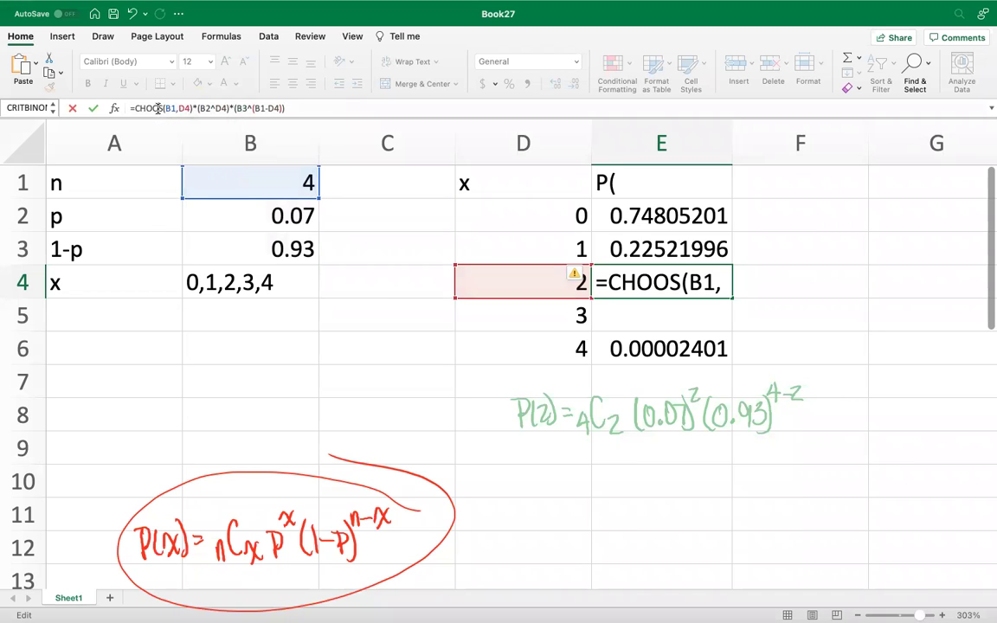
key(BackSpace)
key(BackSpace)
key(BackSpace)
key(BackSpace)
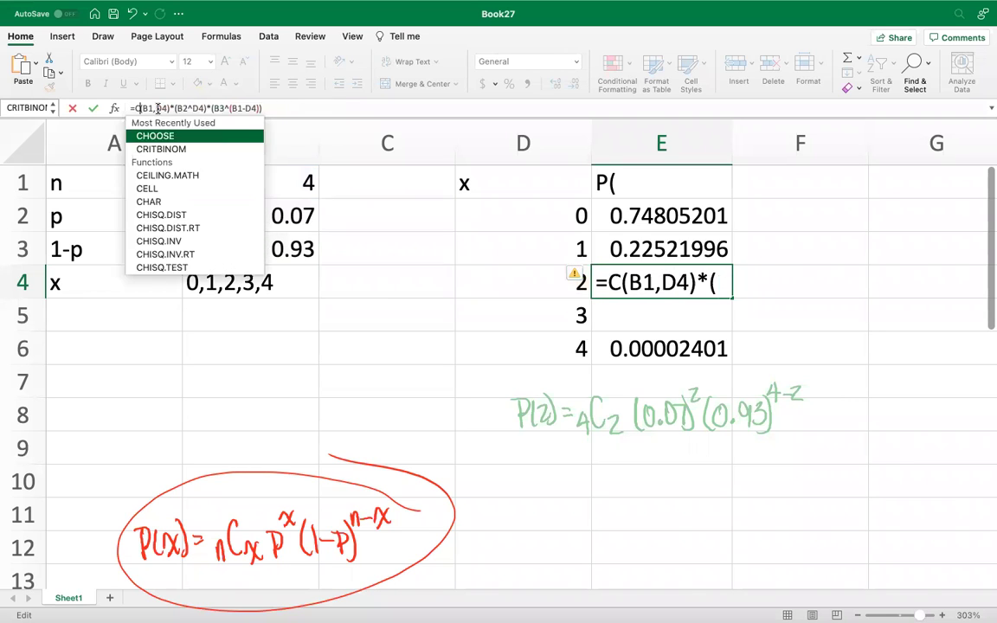
key(BackSpace)
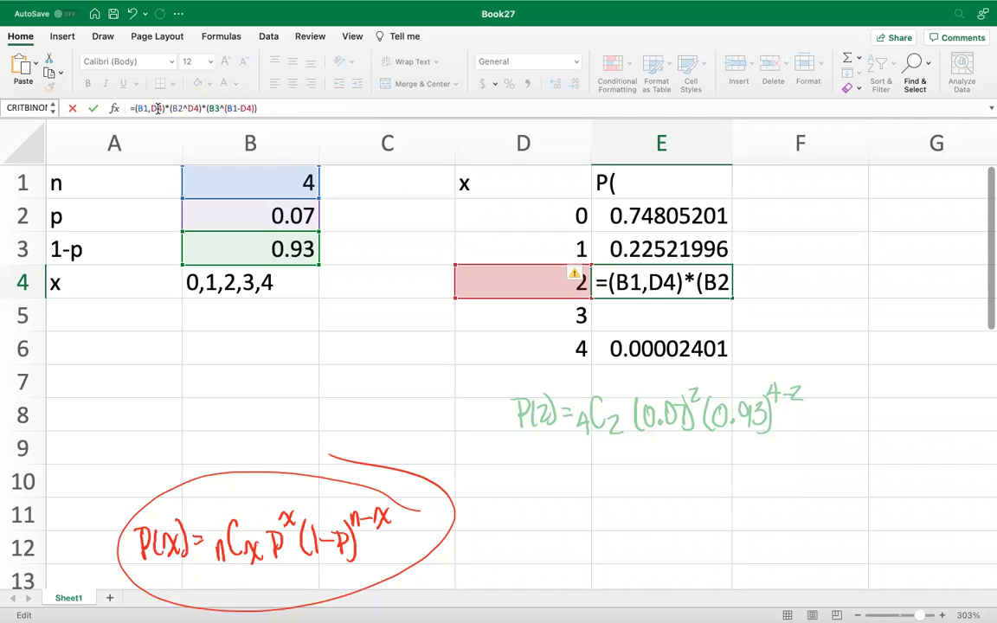
text(com)
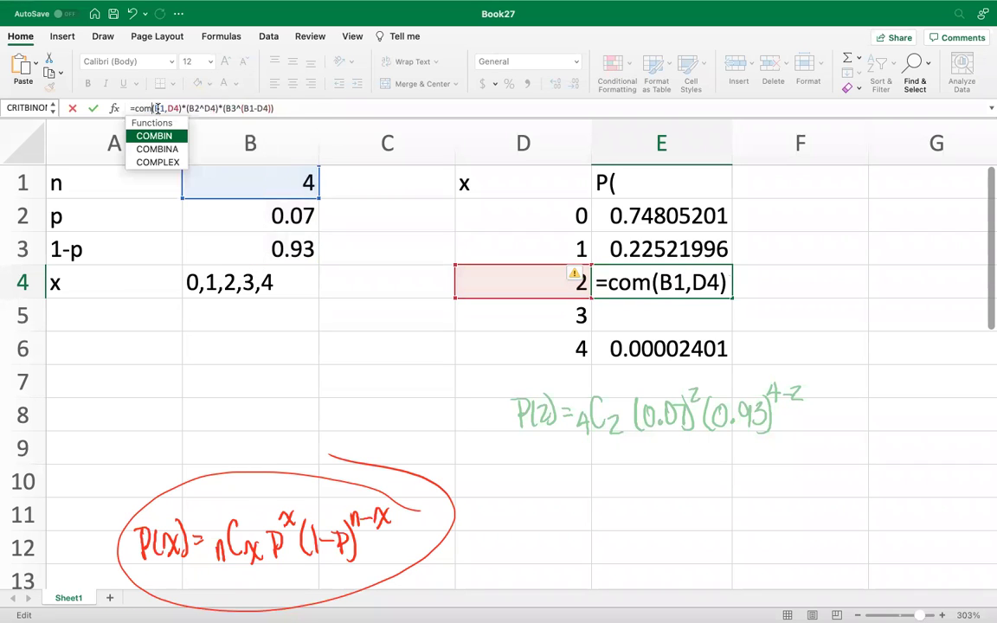
double_click(159, 136)
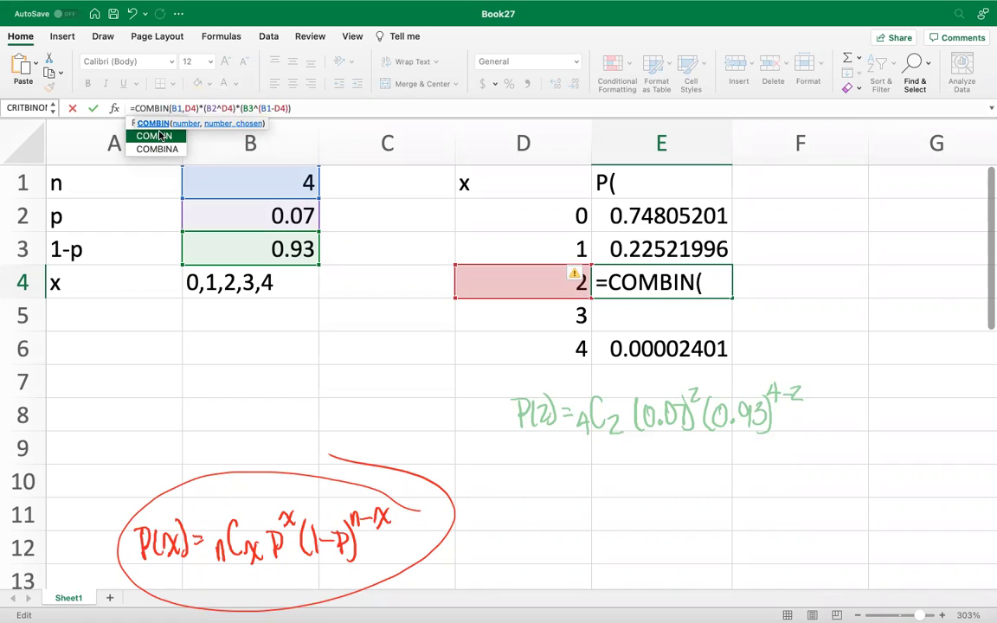
key(Return)
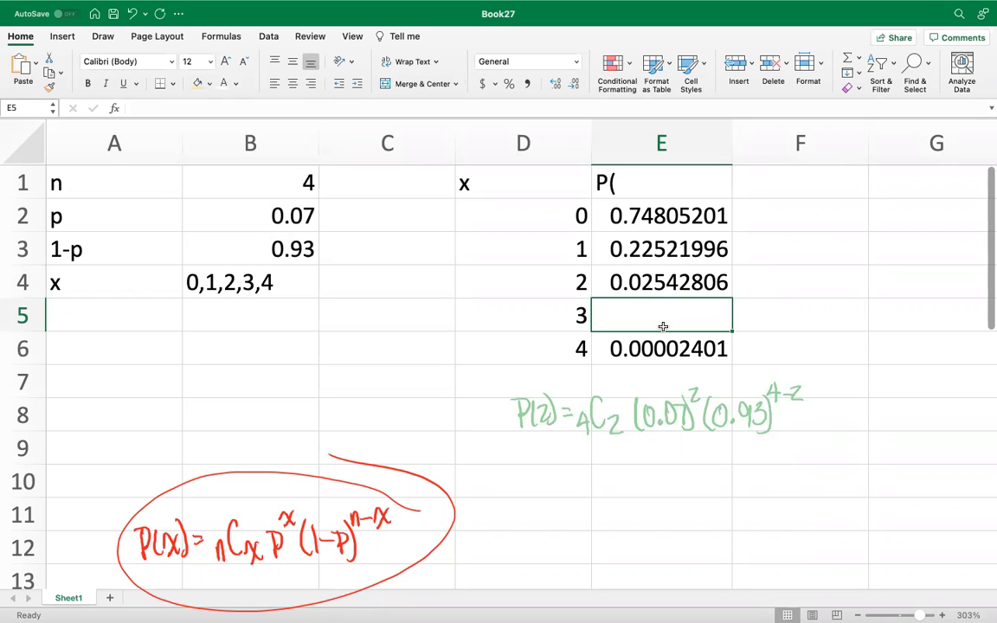
- Start a BINOM.DIST formula in E5 for x = 3
text(=bi)
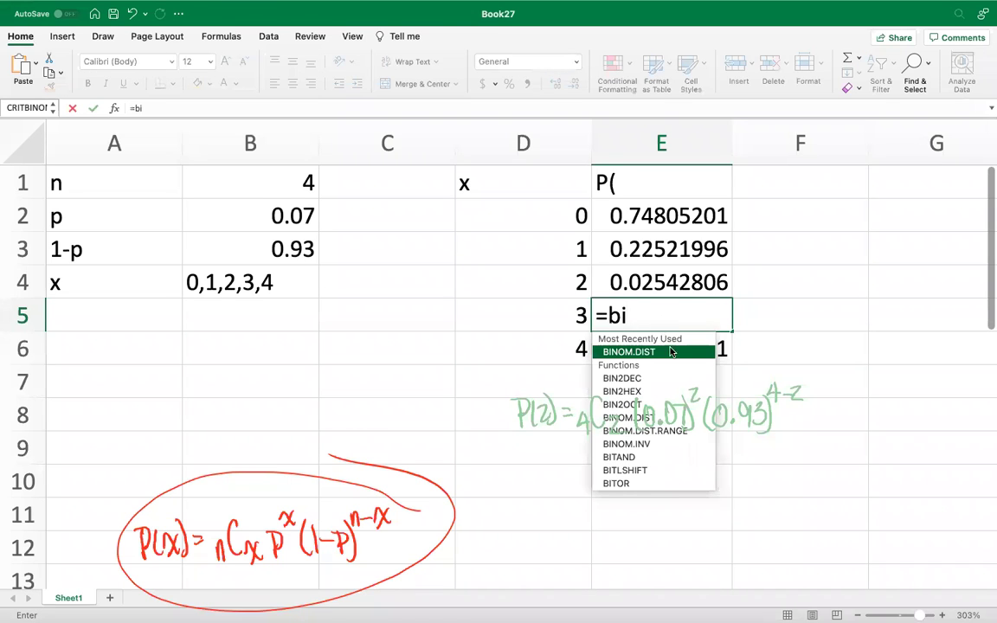
double_click(669, 350)
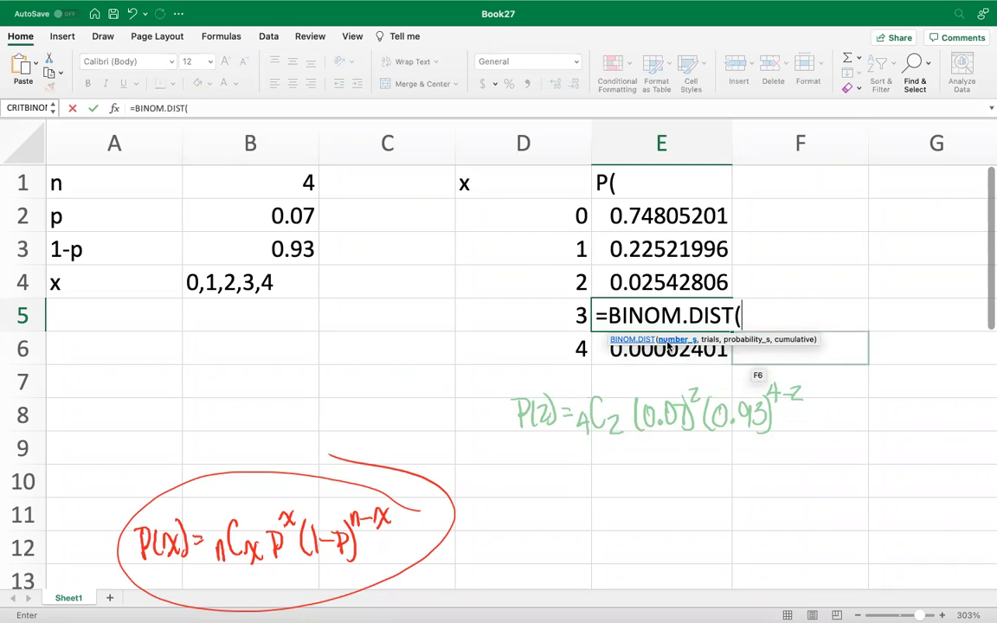
click(273, 205)
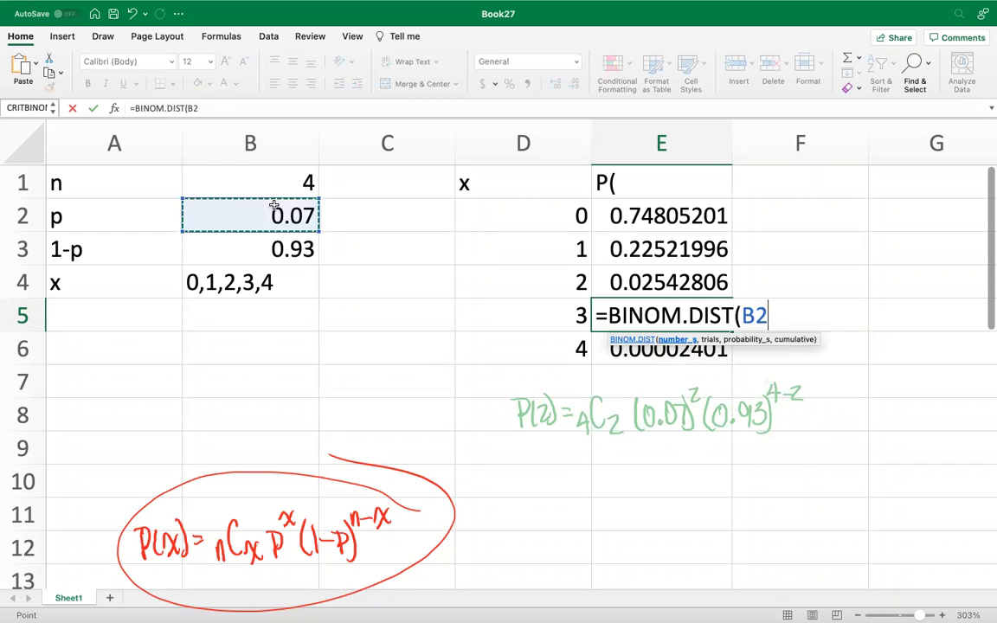
text(,)
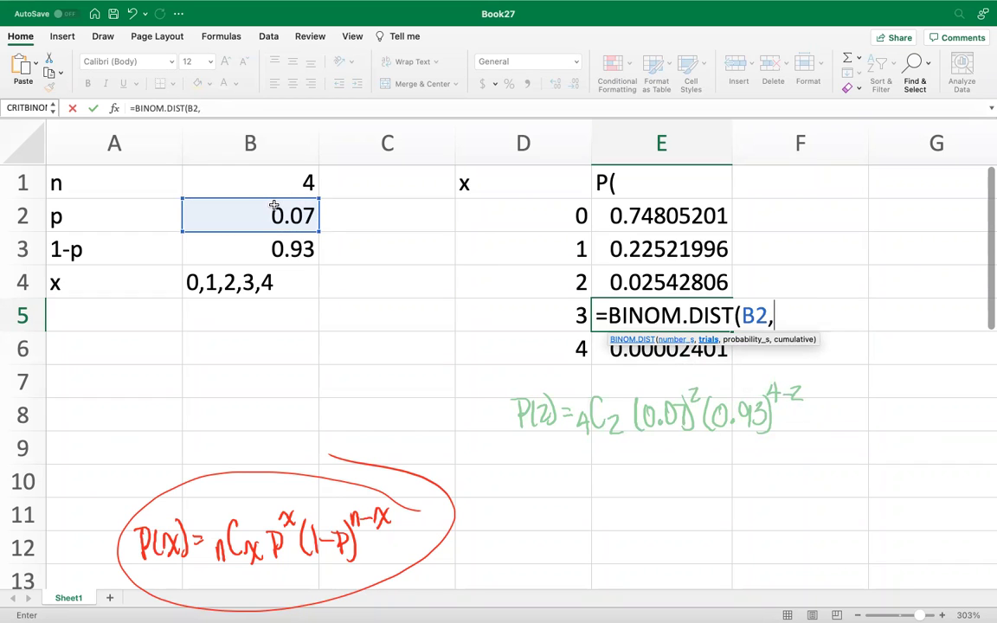
key(BackSpace)
key(BackSpace)
key(BackSpace)
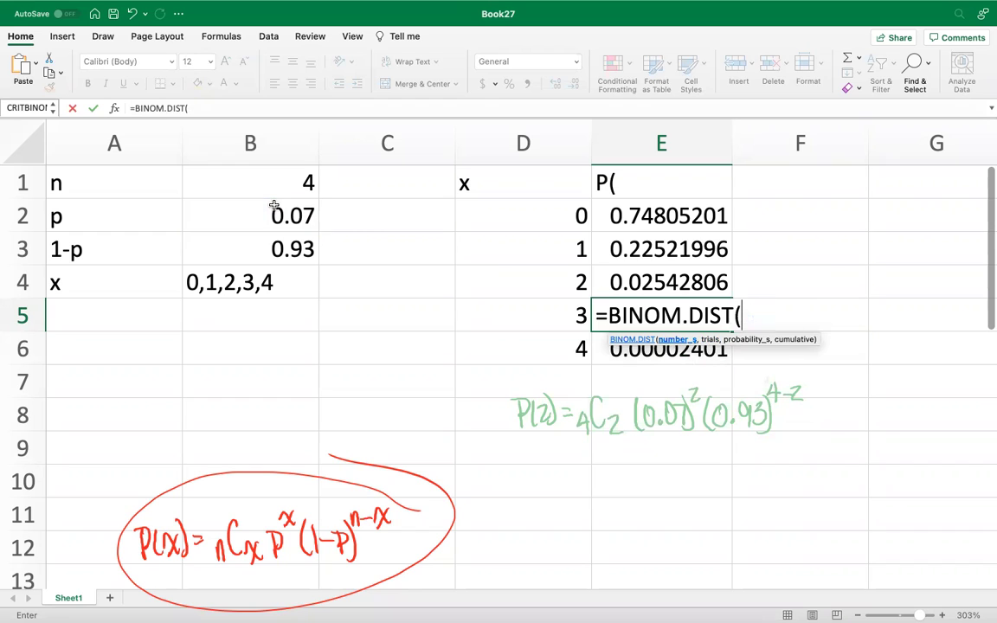
- Complete the E5 formula as =BINOM.DIST(D5,B1,B2,FALSE) and enter it
click(545, 313)
text(,)
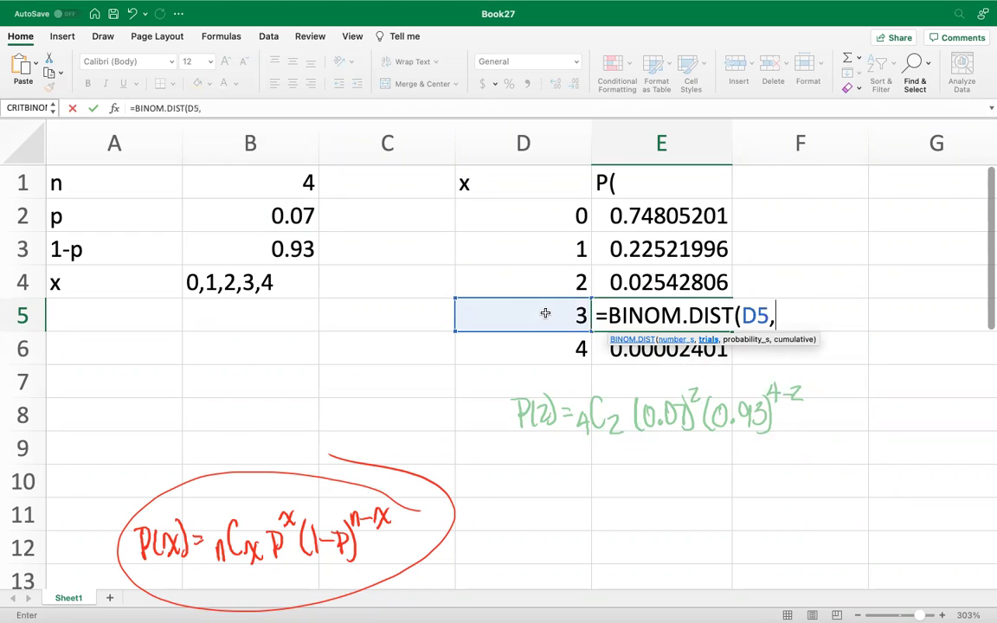
click(262, 196)
text(,)
click(259, 225)
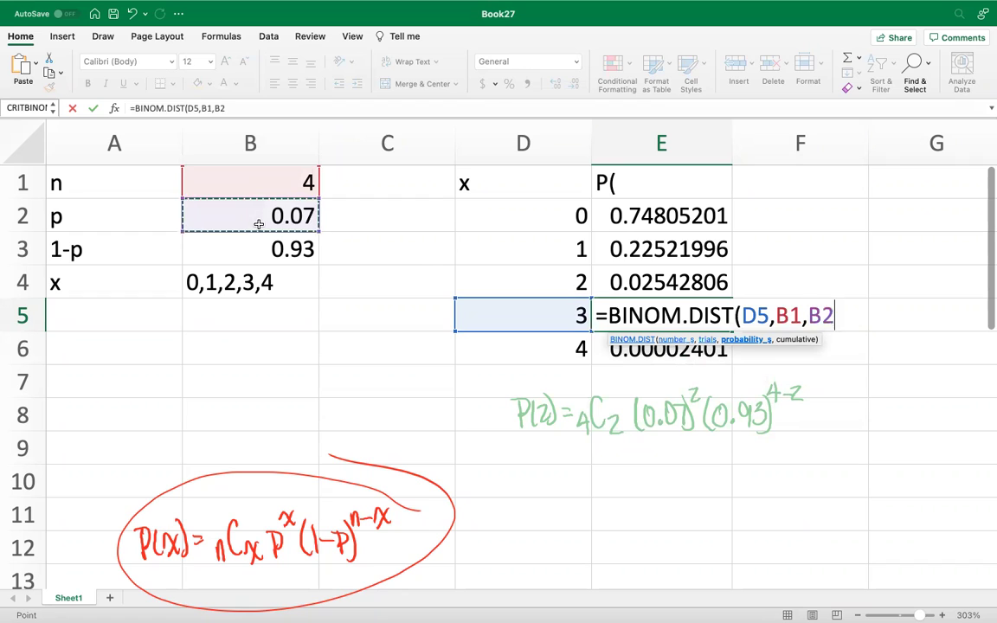
text(,)
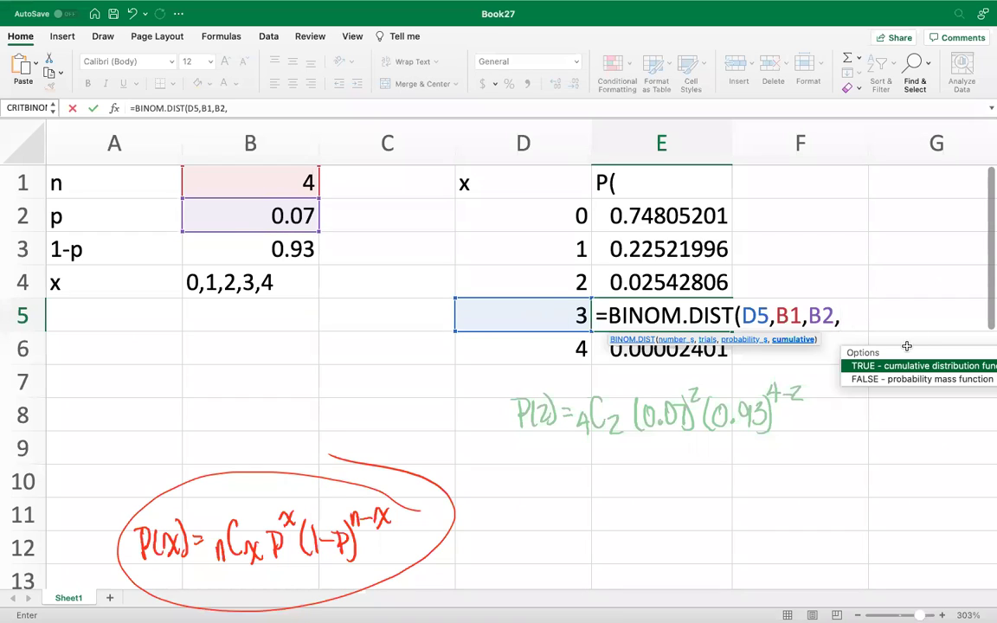
double_click(884, 381)
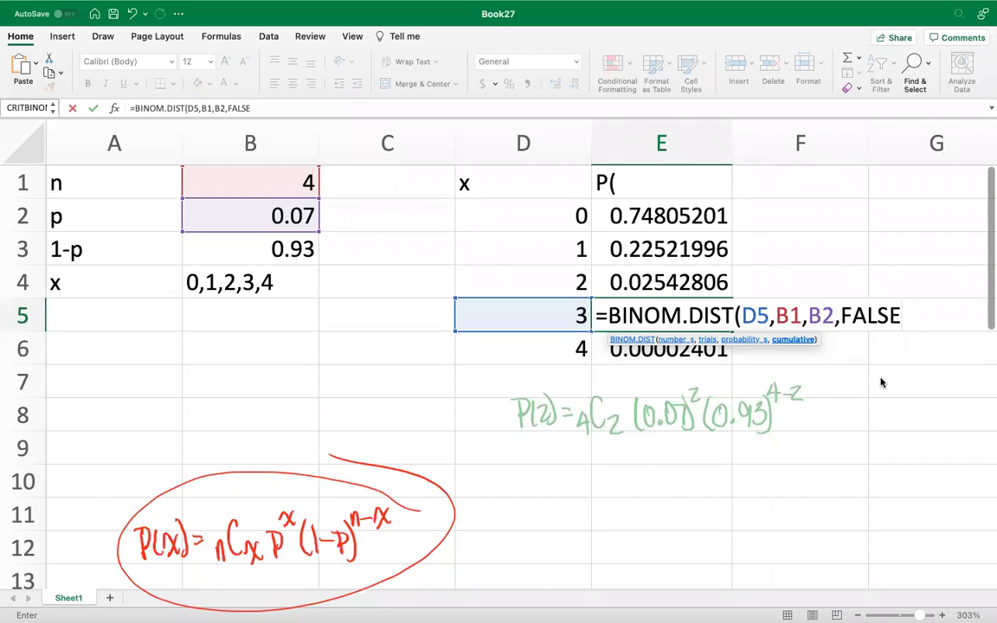
text())
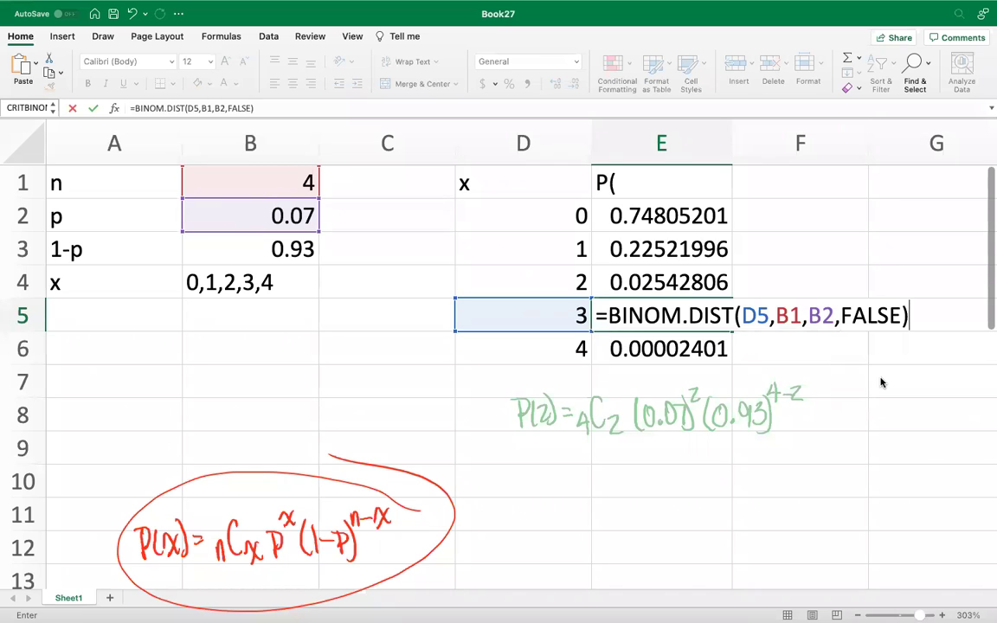
key(Return)
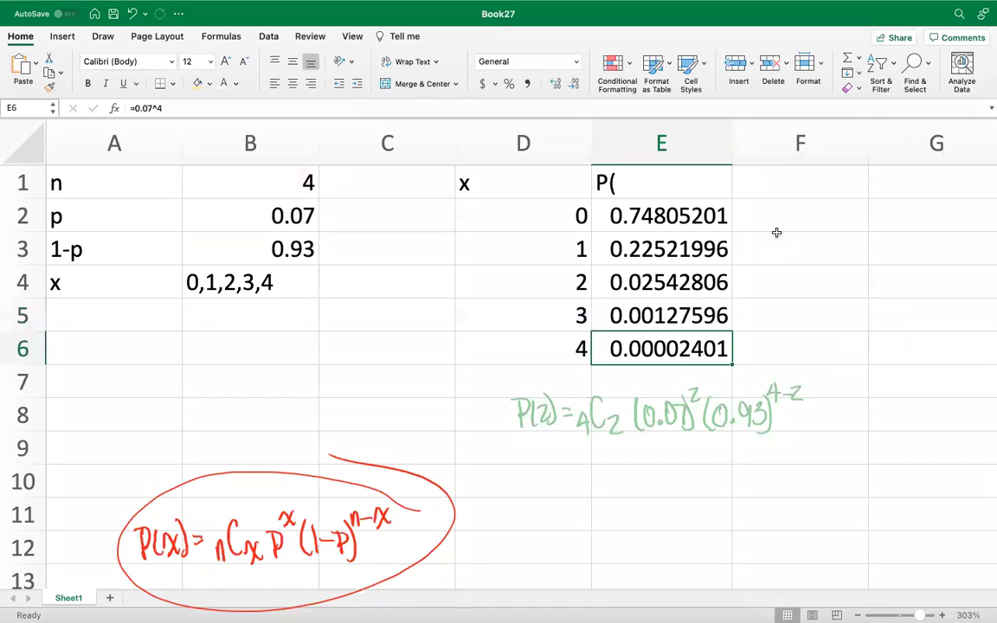
- Start the formula for x = 0 in F2 with =BINOM.DIST(D2,B1,B2, using the cells for x, trials and success probability
click(765, 208)
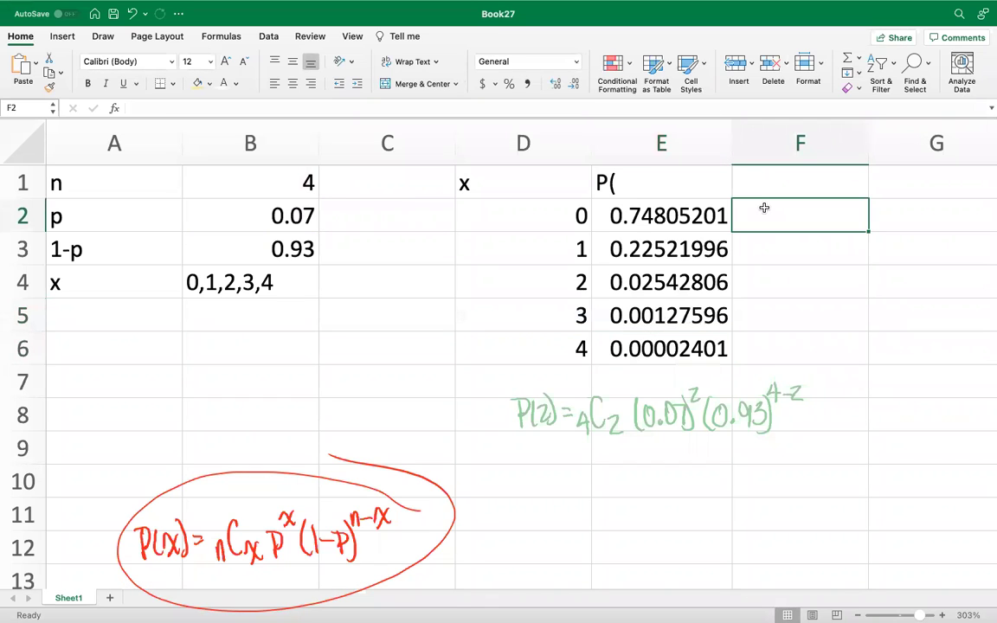
text(=bi)
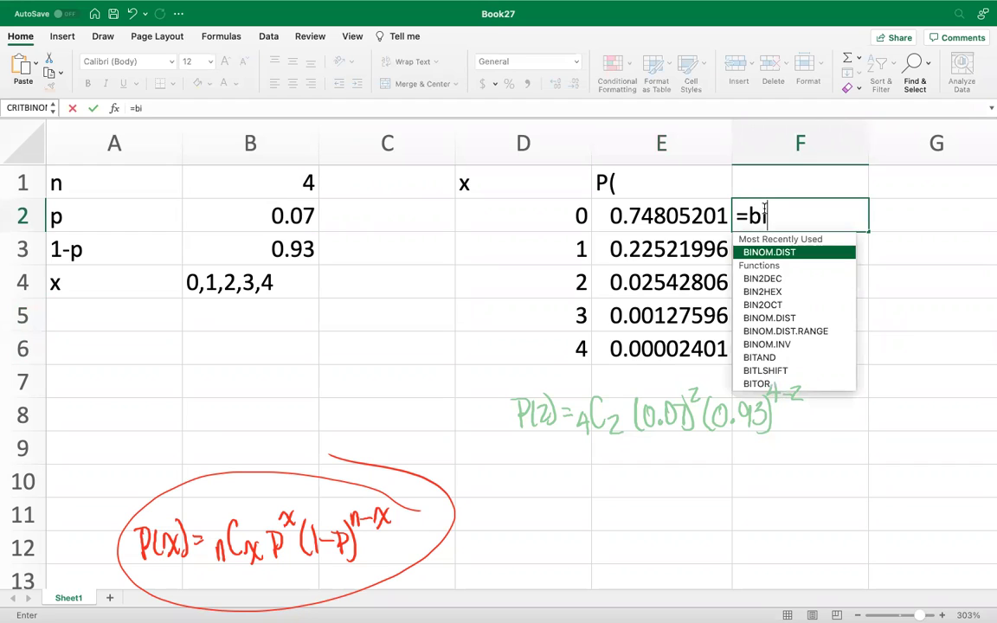
double_click(794, 253)
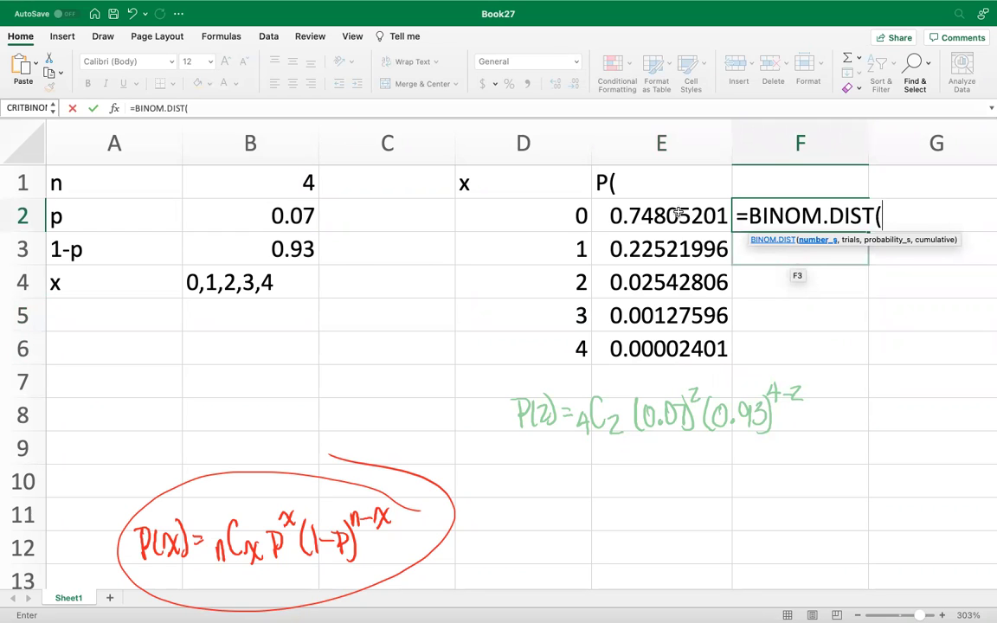
click(568, 218)
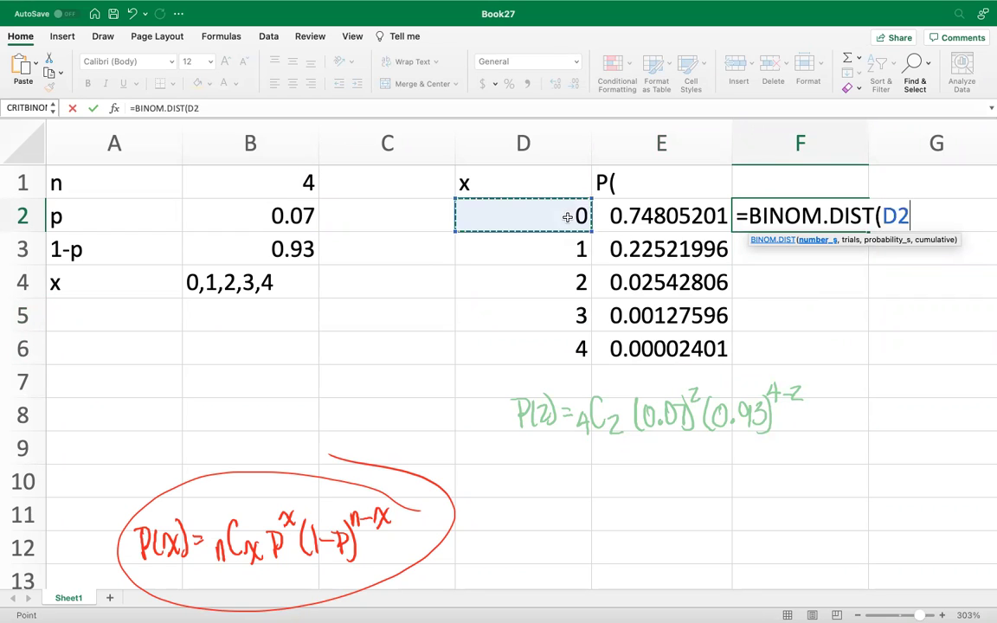
text(,)
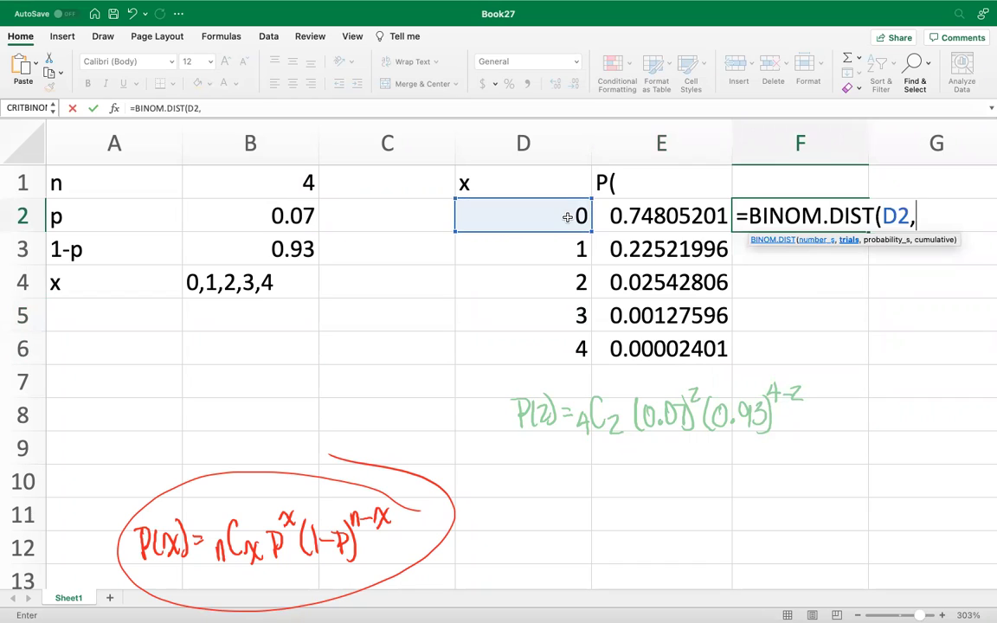
click(296, 182)
text(,)
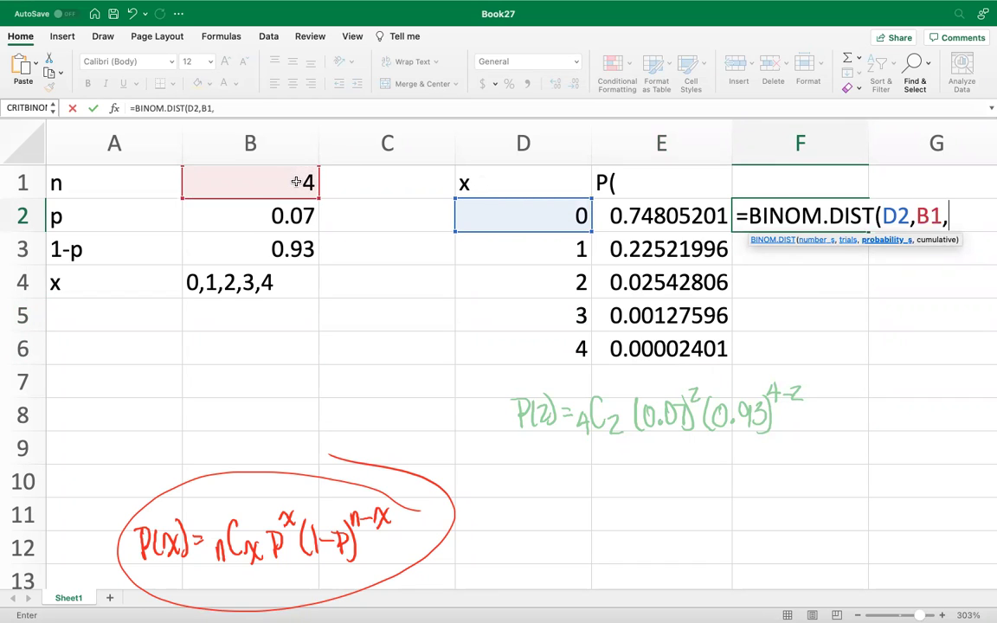
click(269, 216)
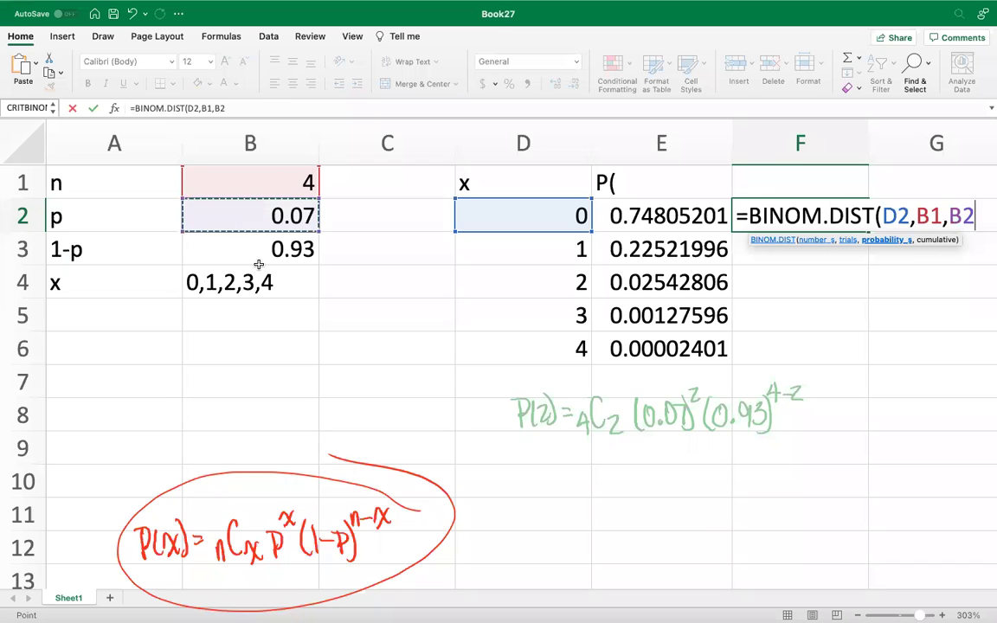
text(,)
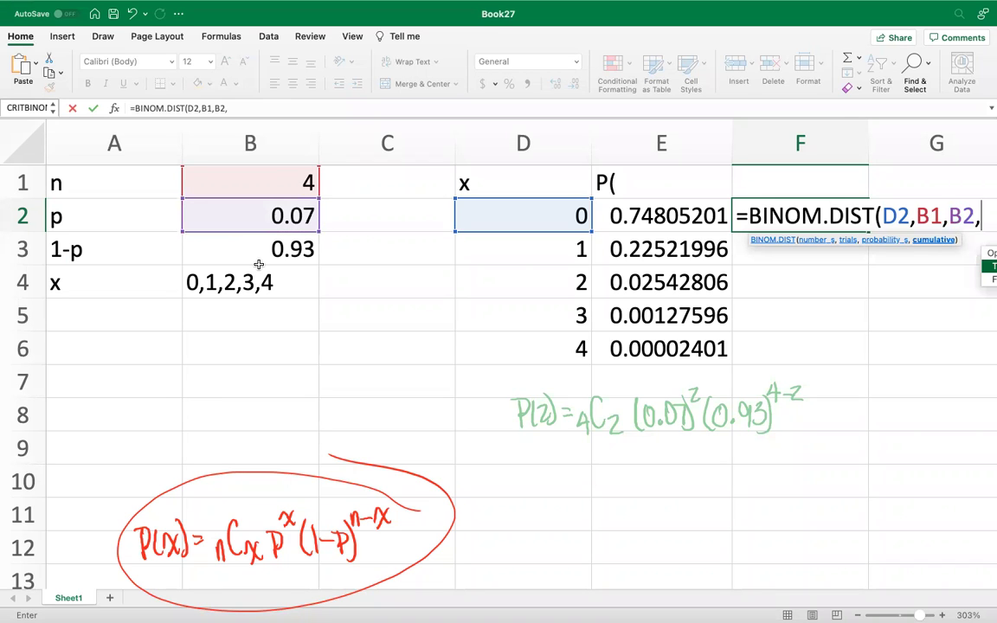
- Finish the F2 formula with FALSE (probability mass function) as its cumulative argument and enter it
scroll(329, 394, right, 3)
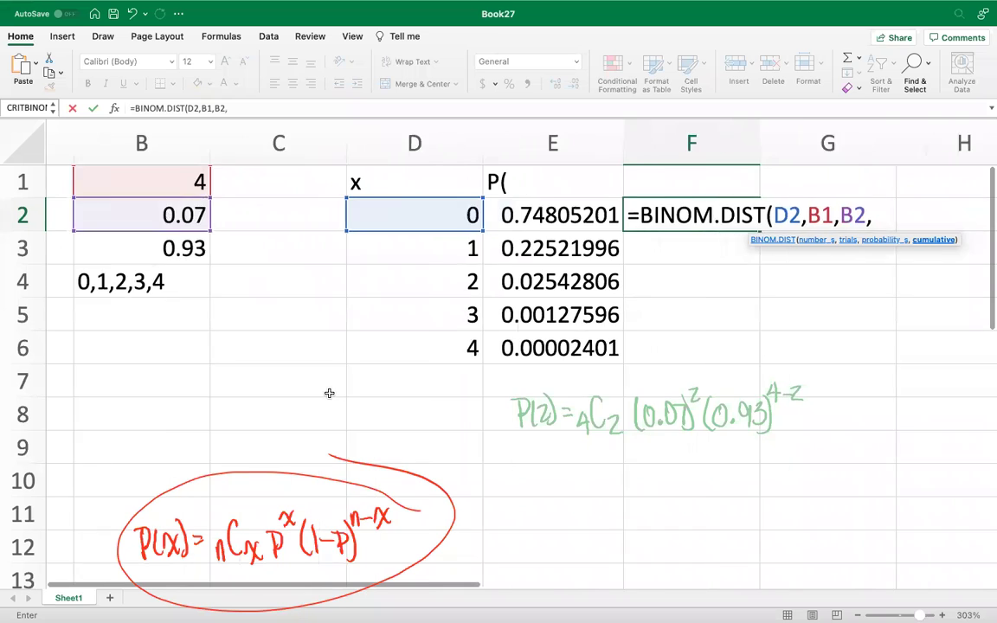
scroll(329, 393, right, 2)
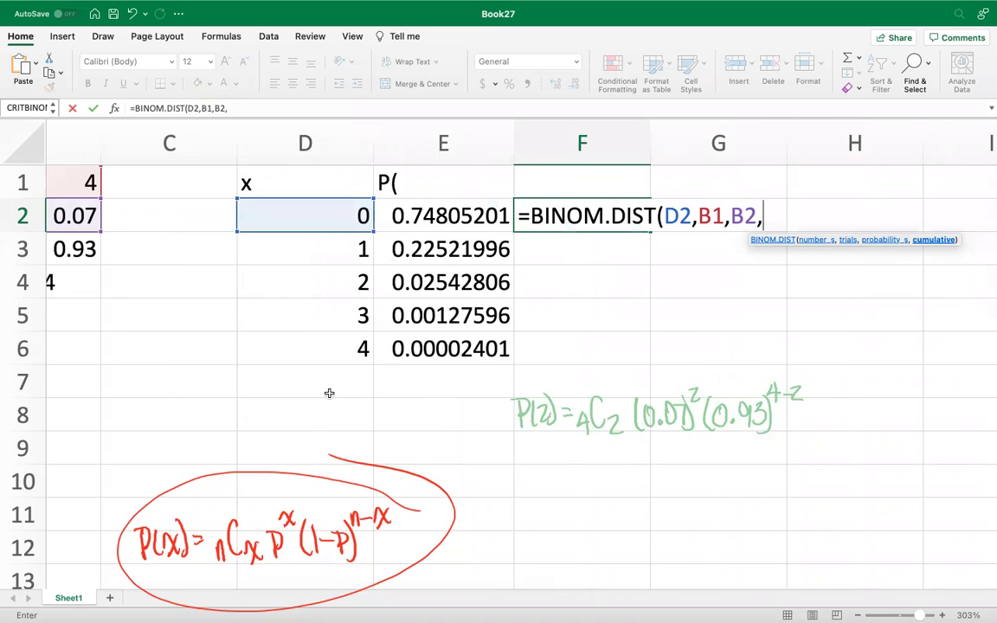
scroll(329, 392, left, 1)
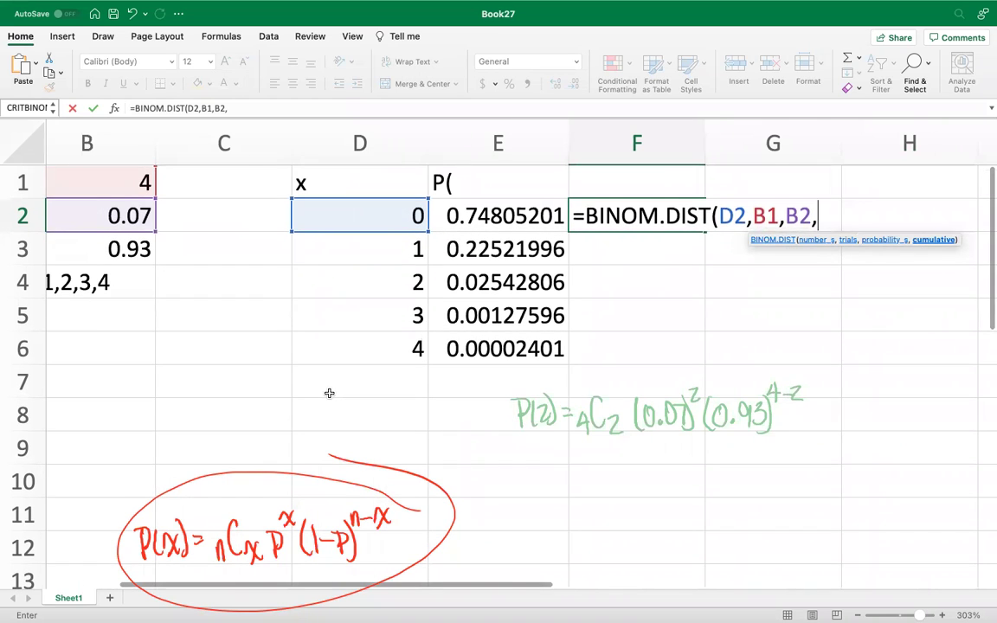
text(fal)
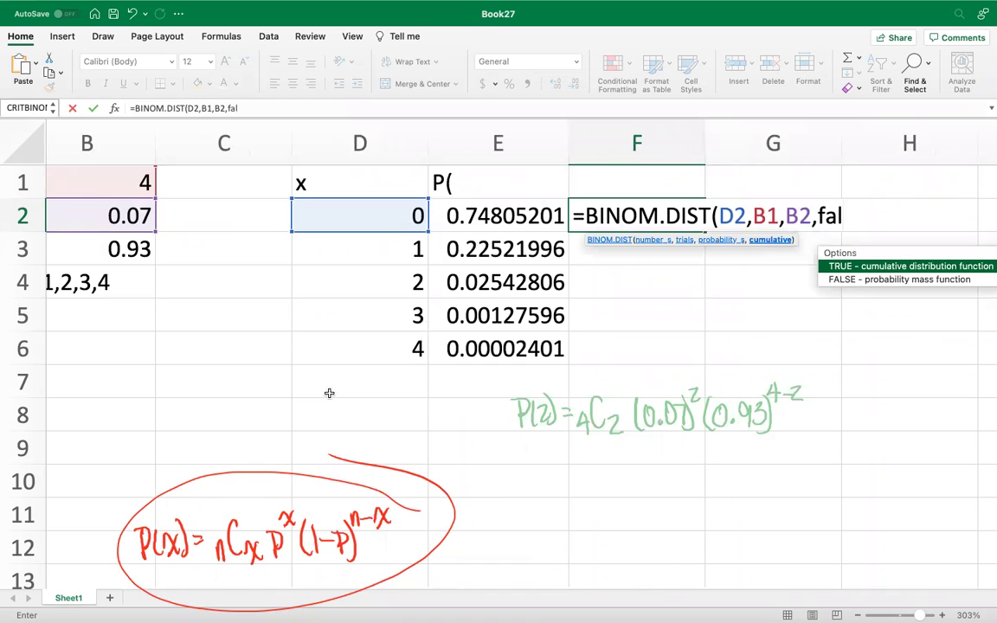
double_click(774, 280)
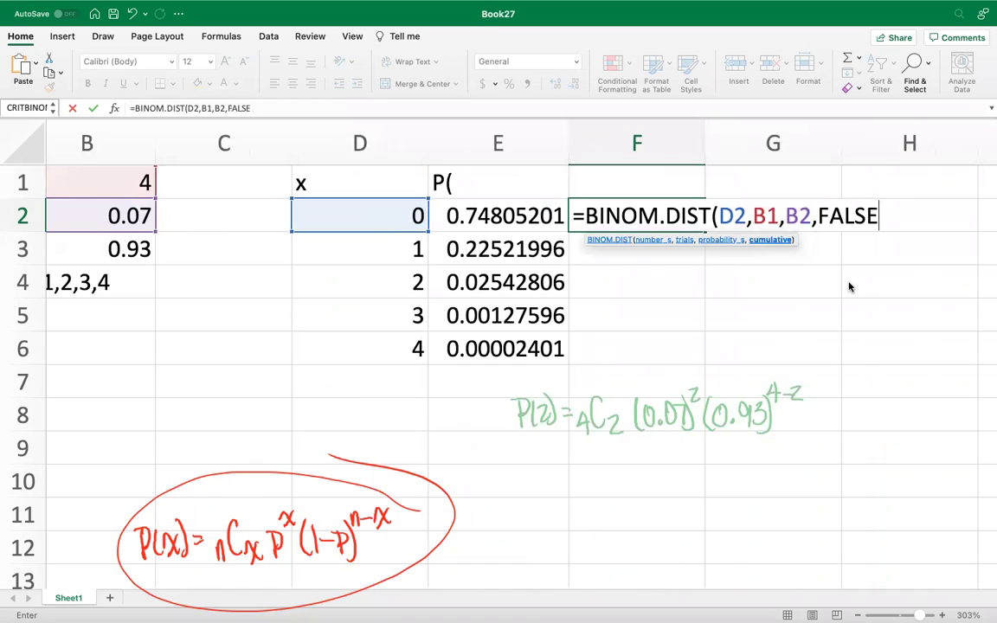
key(Return)
- Edit the F2 formula so its probability argument is the absolute reference $B$2
click(658, 203)
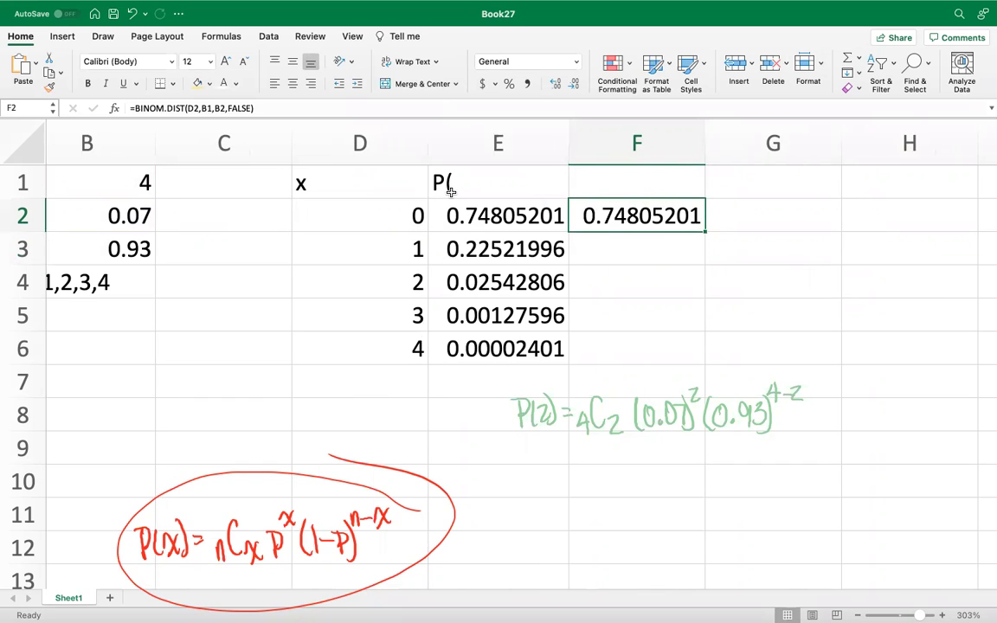
scroll(423, 341, left, 3)
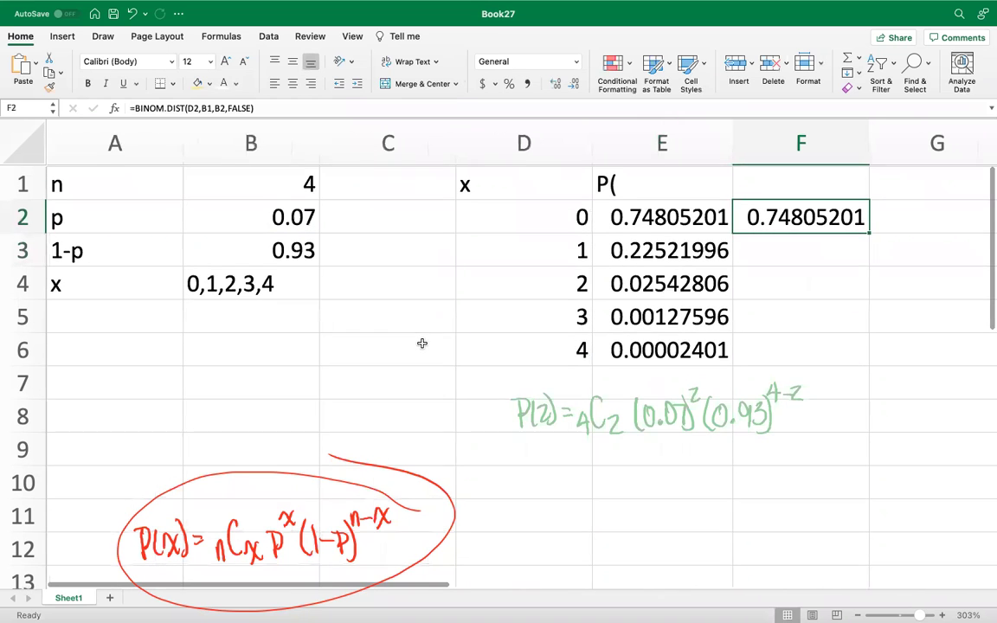
click(210, 108)
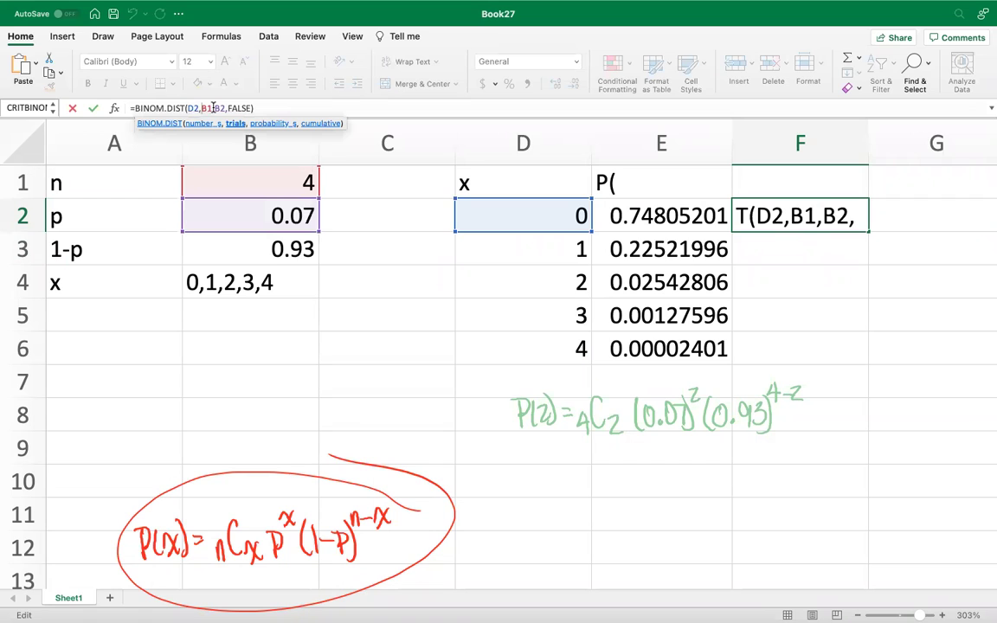
click(273, 124)
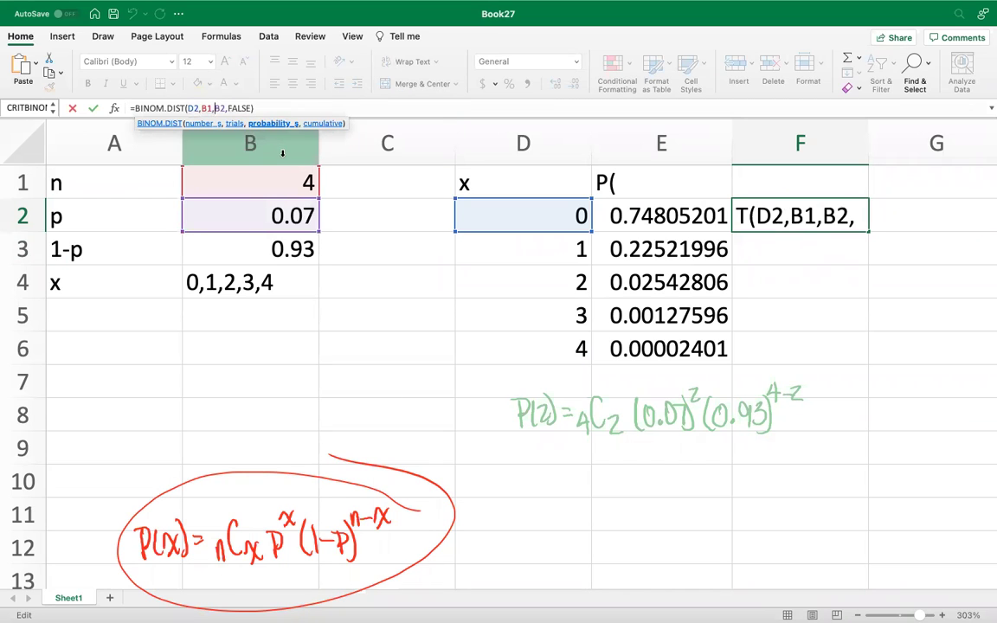
text($)
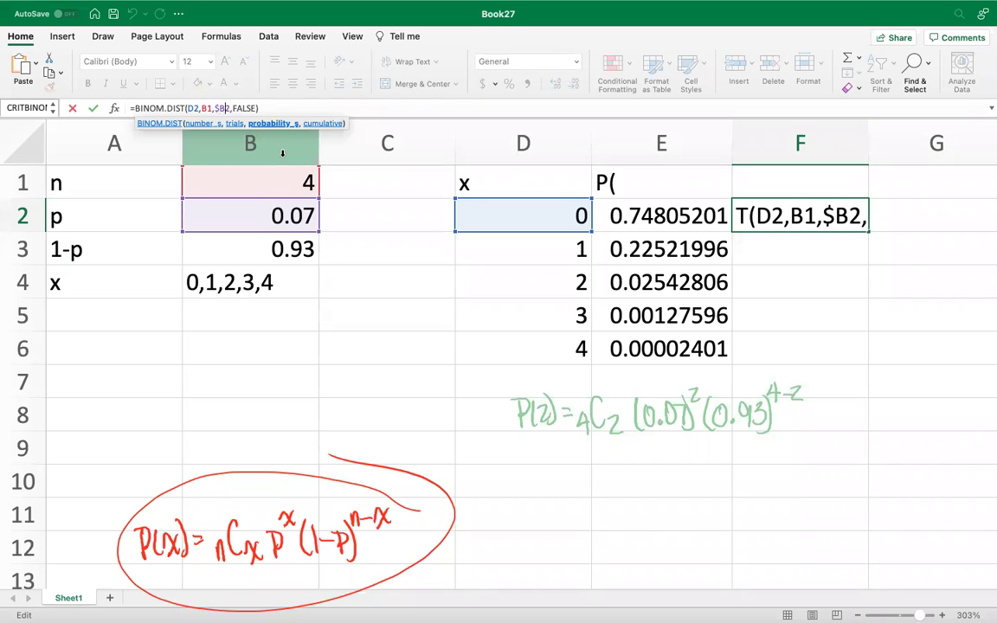
key(Right)
text($)
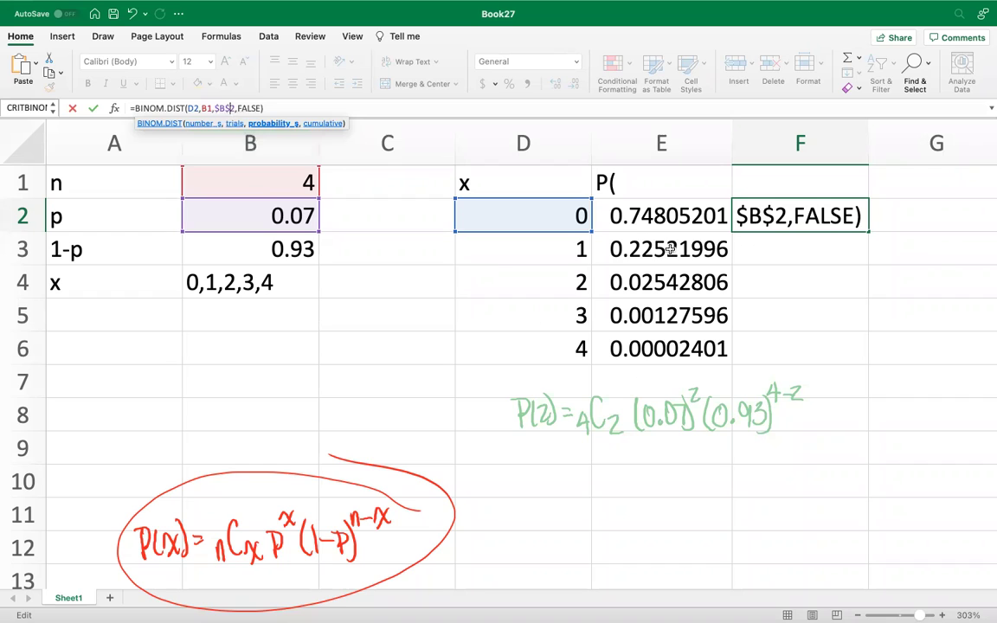
- Make the trials argument absolute as $B$1, giving =BINOM.DIST(D2,$B$1,$B$2,FALSE) in F2, and enter the formula
click(201, 108)
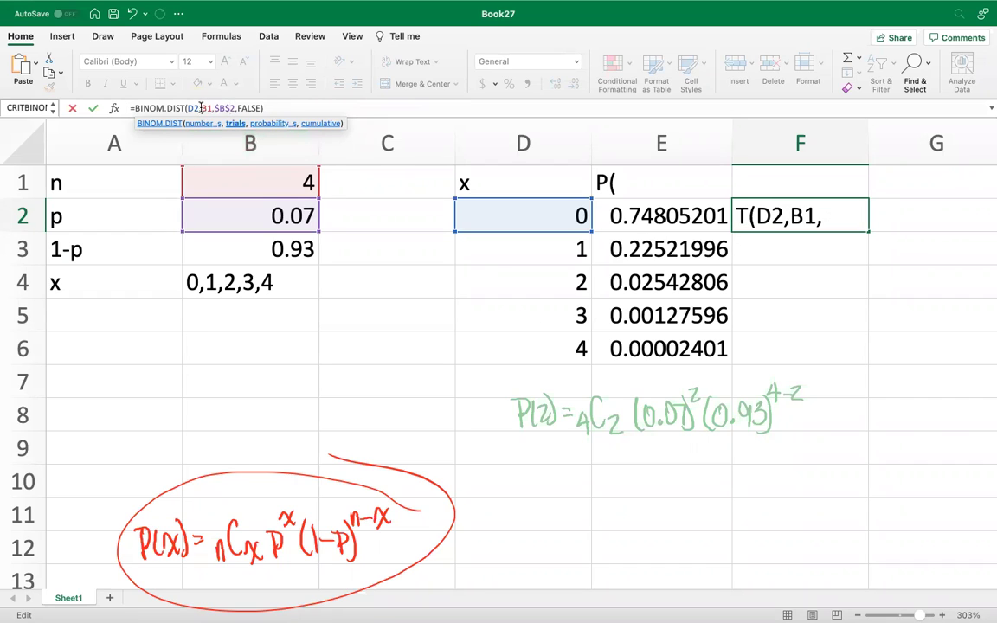
text($)
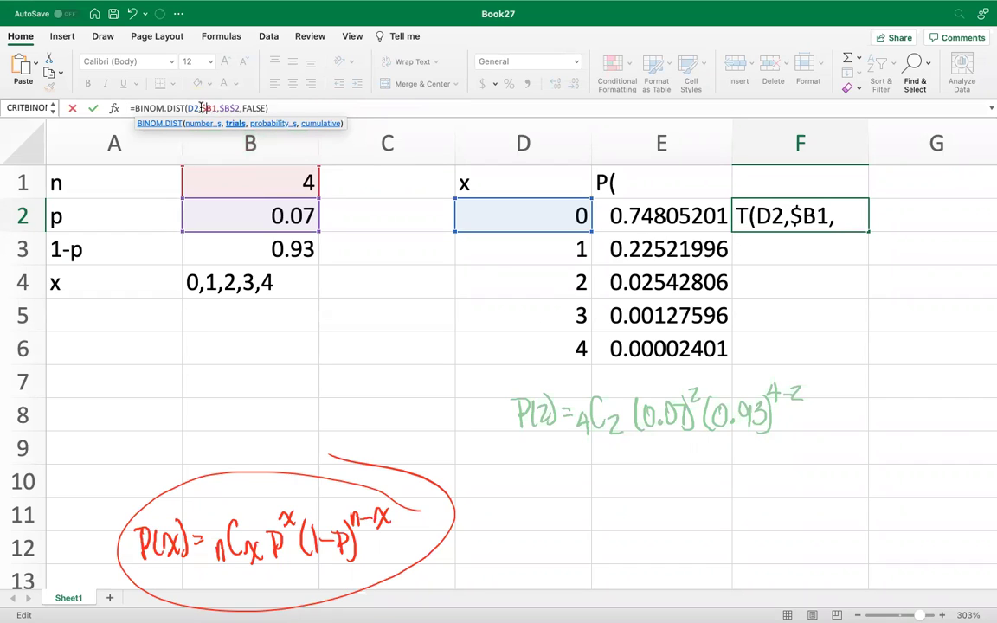
key(End)
click(201, 108)
key(Right)
key(Right)
text($)
key(Return)
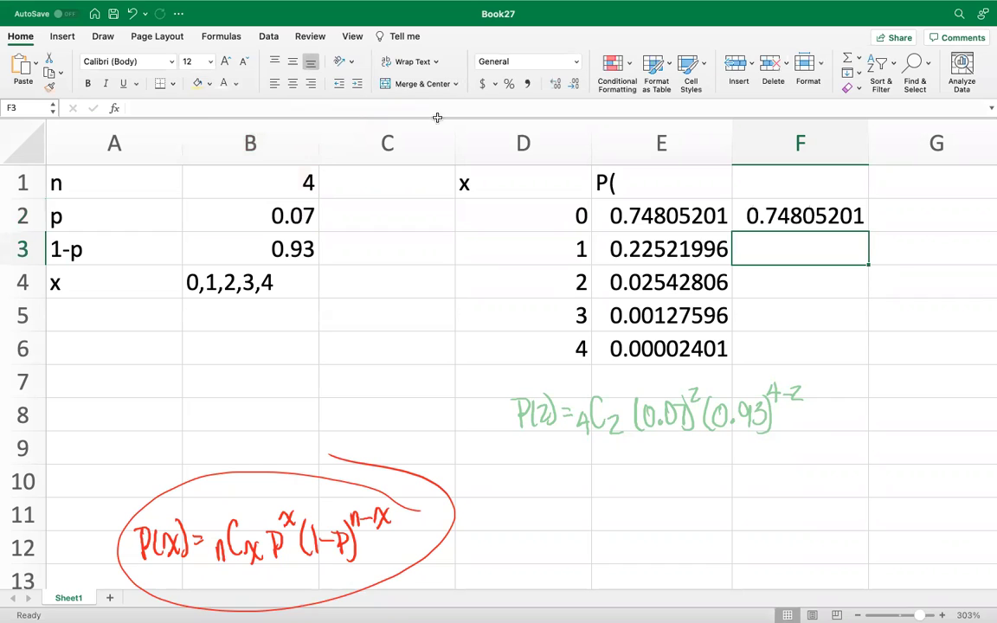
- Fill the F2 formula down through F6 and deselect the range
click(856, 223)
drag(865, 230, 853, 350)
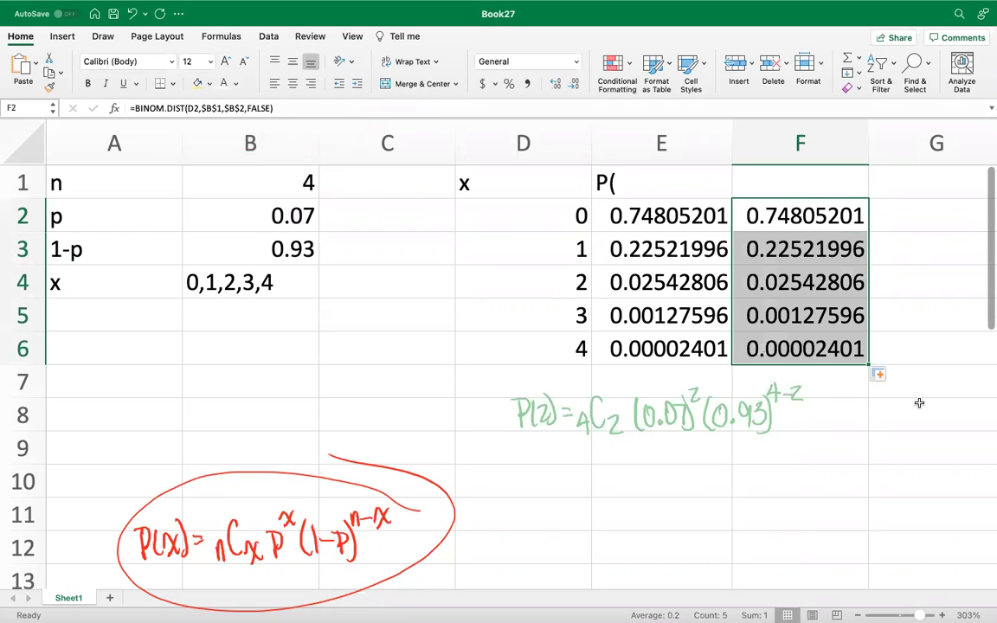
click(895, 447)
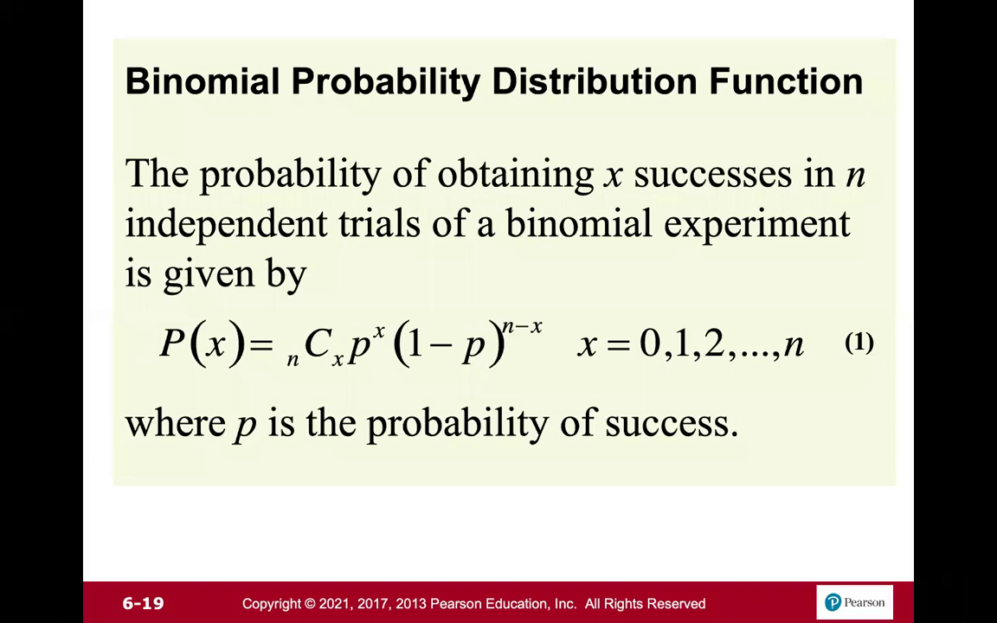
key(Right)
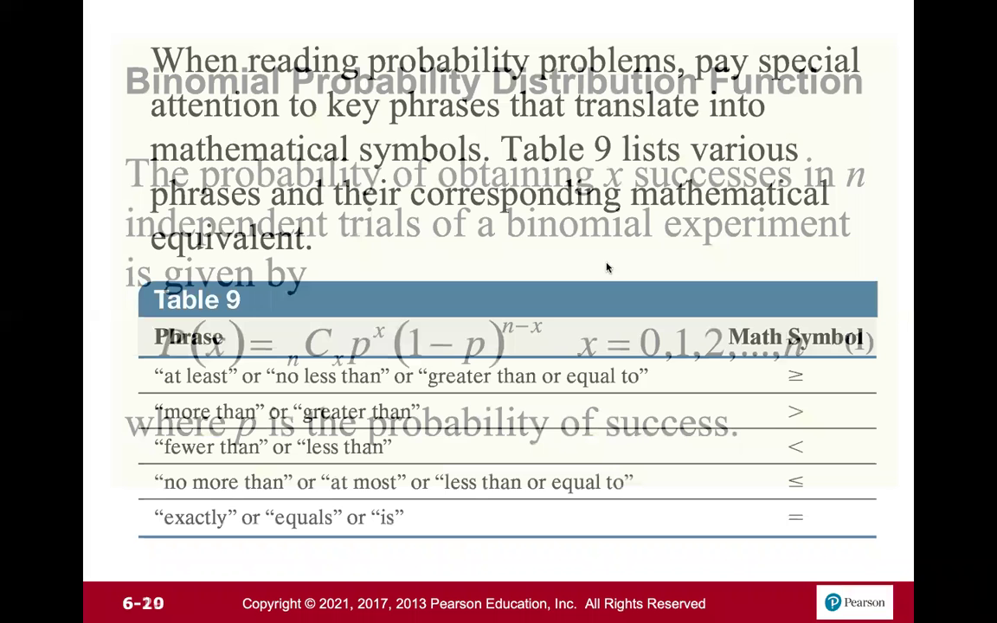
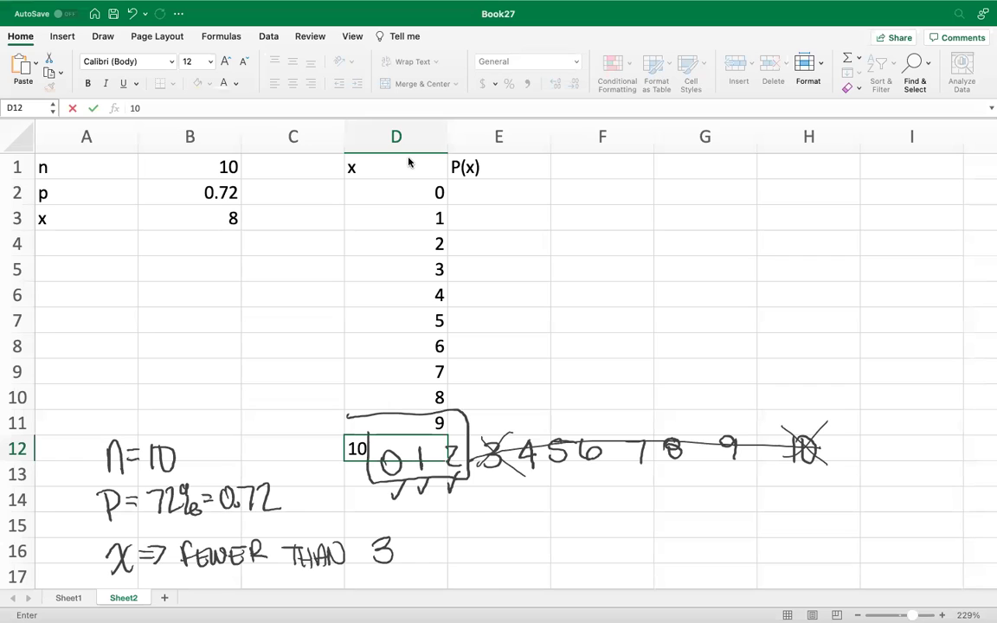
- Enter 10 in D12 as the last x value and clear the handwritten notes from the screen
key(Return)
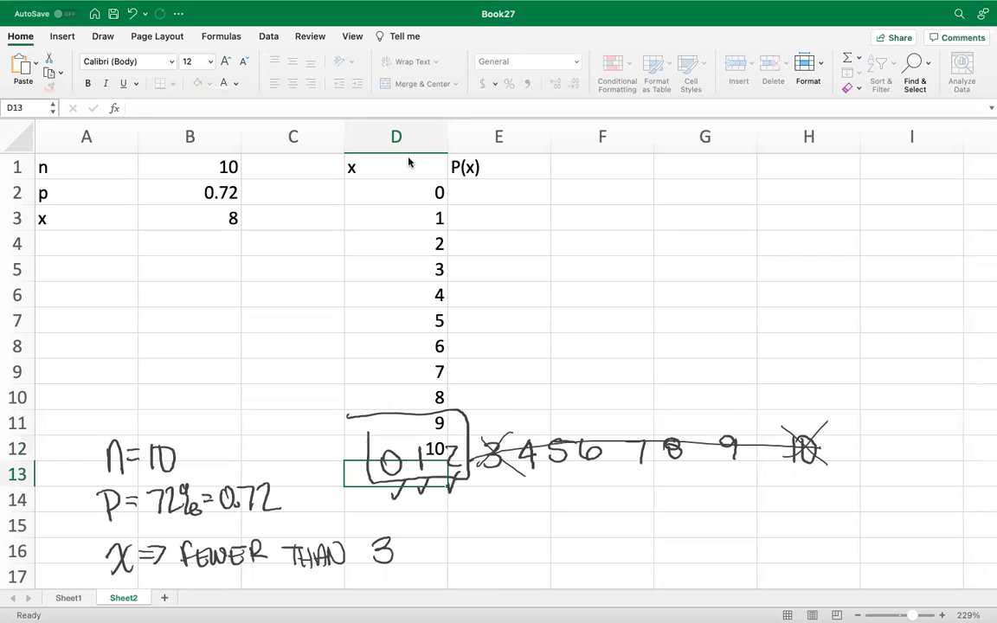
click(509, 187)
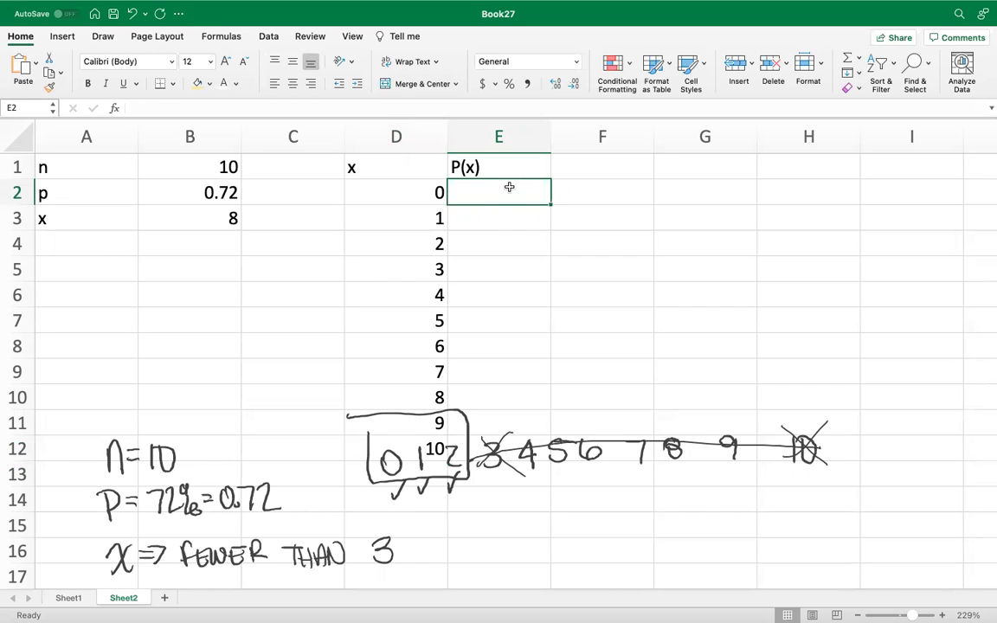
key(Escape)
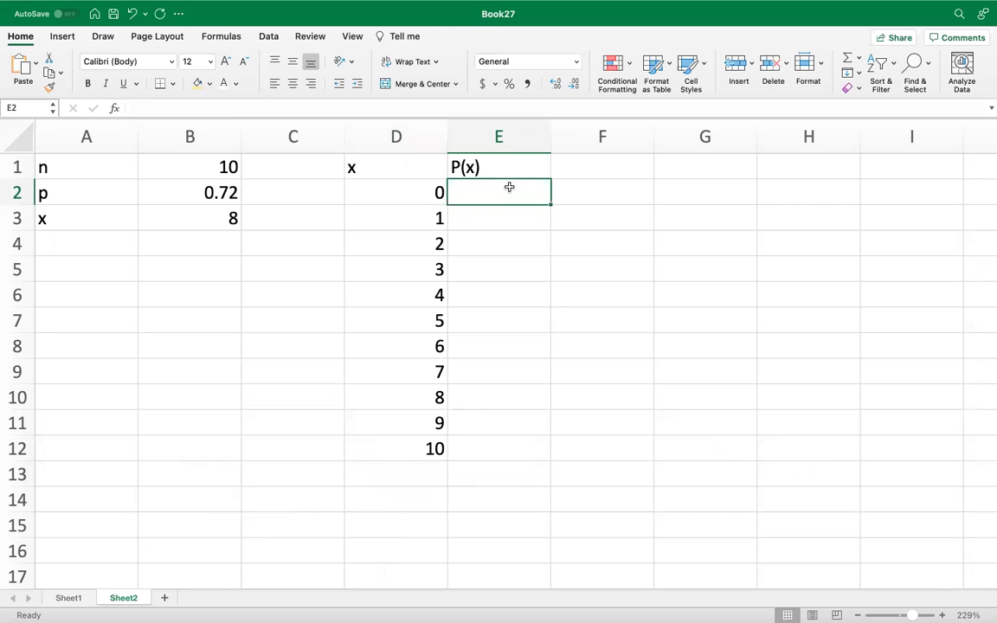
- Enter =BINOM.DIST(D2,B1,B2,FALSE) in E2 to calculate P(x) for the first x value
text(=bi)
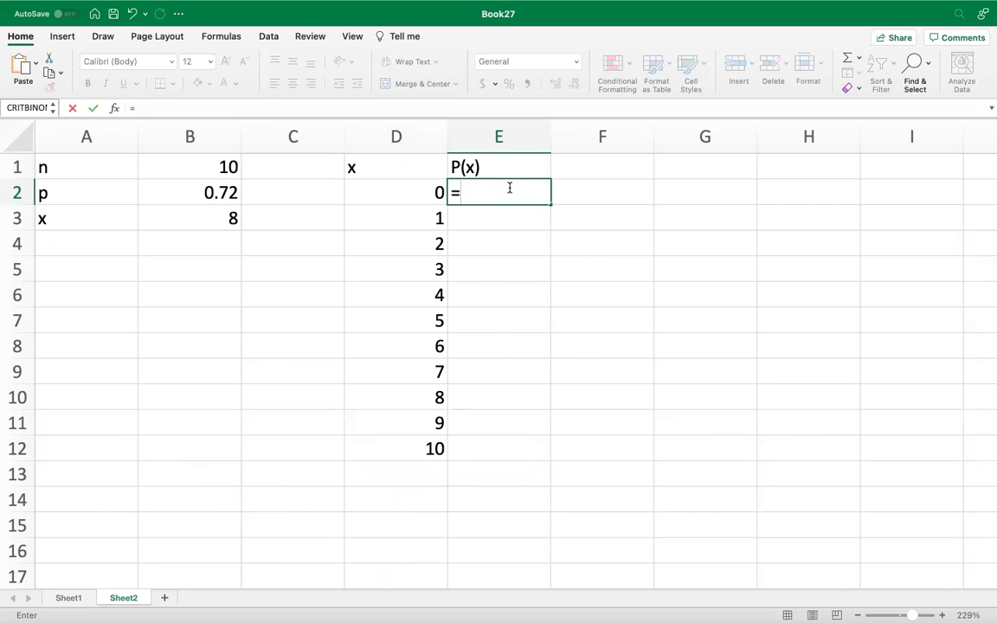
double_click(511, 225)
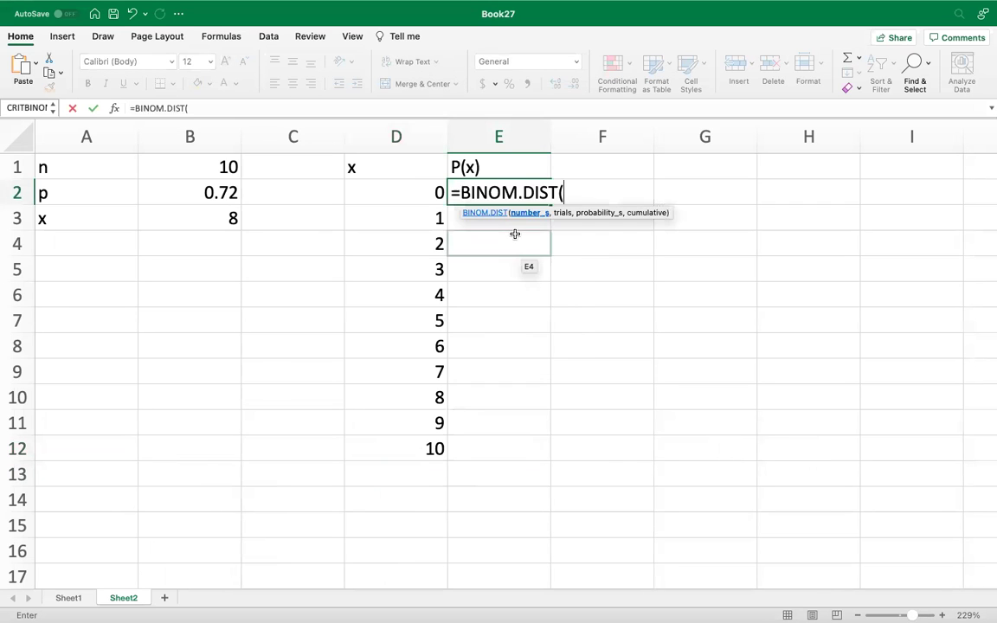
click(424, 199)
text(,)
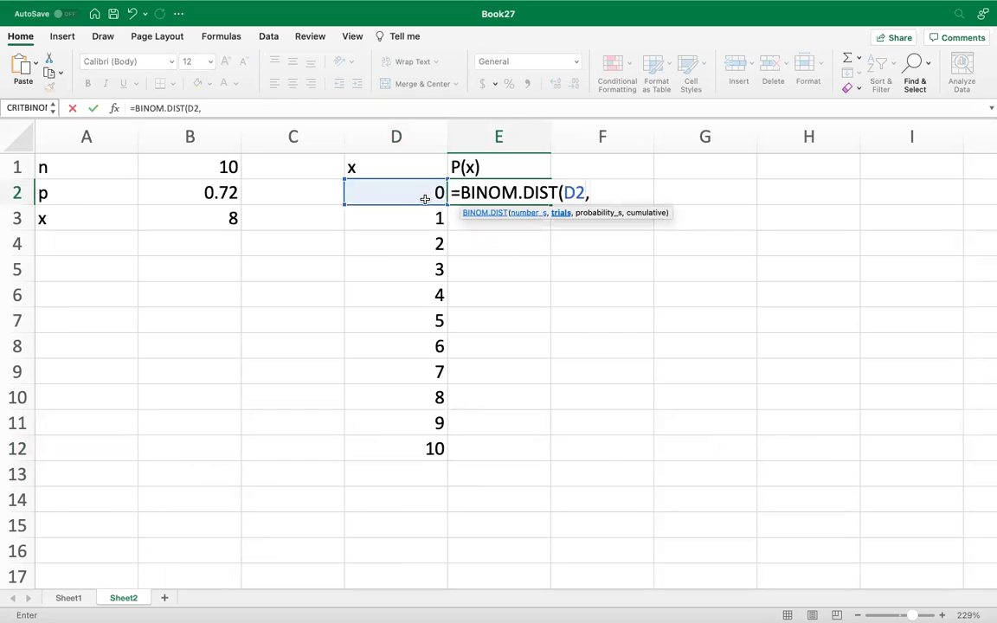
click(208, 168)
text(,)
click(193, 196)
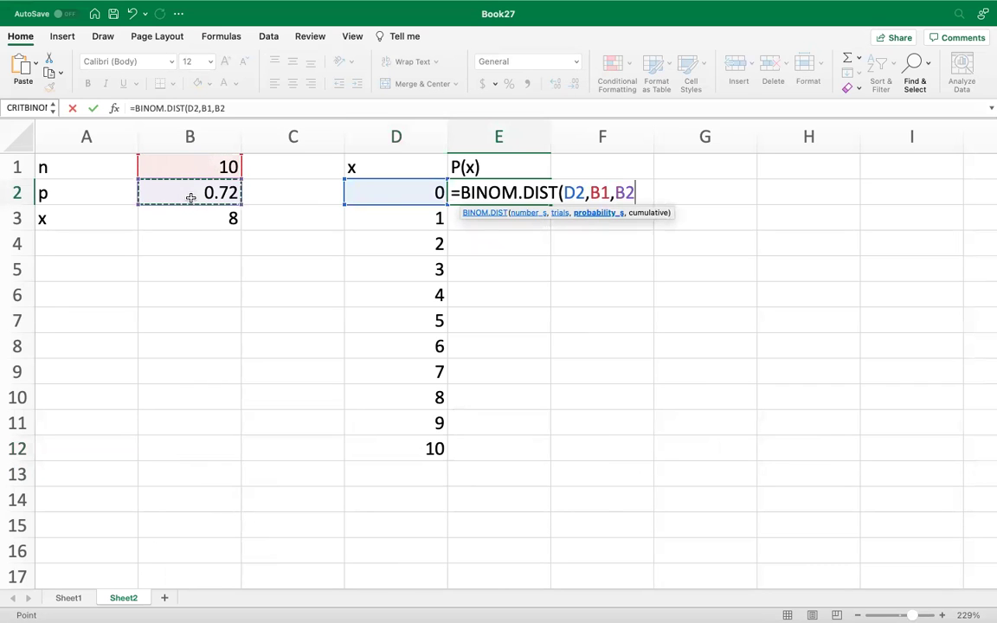
text(,)
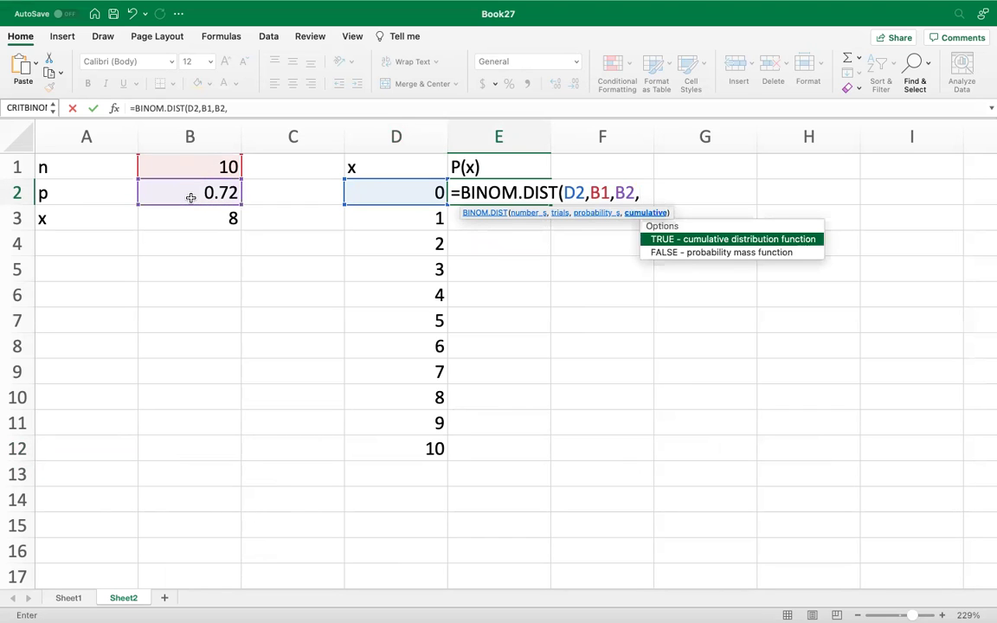
double_click(722, 252)
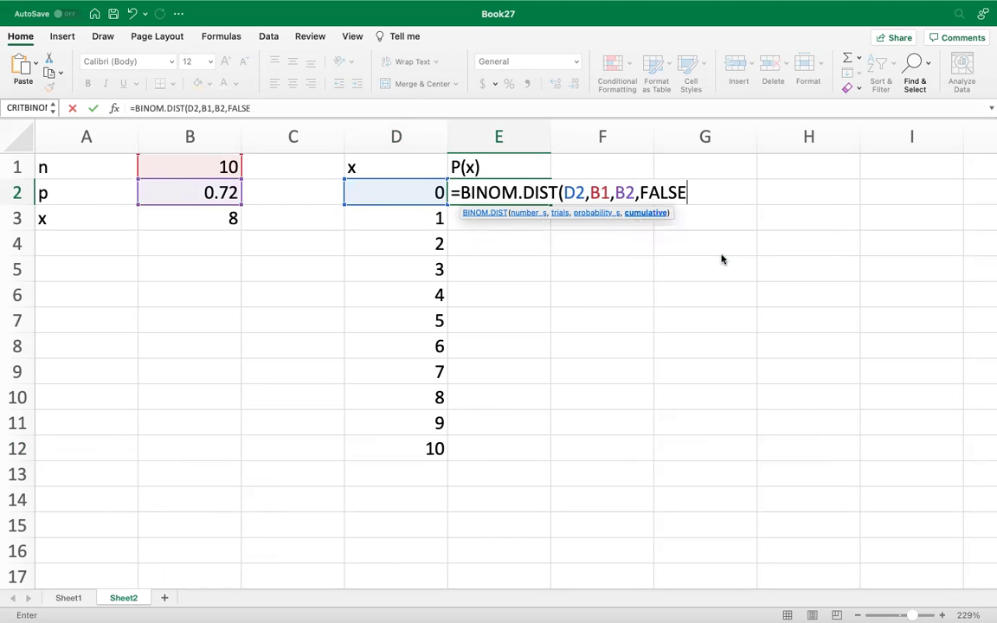
text())
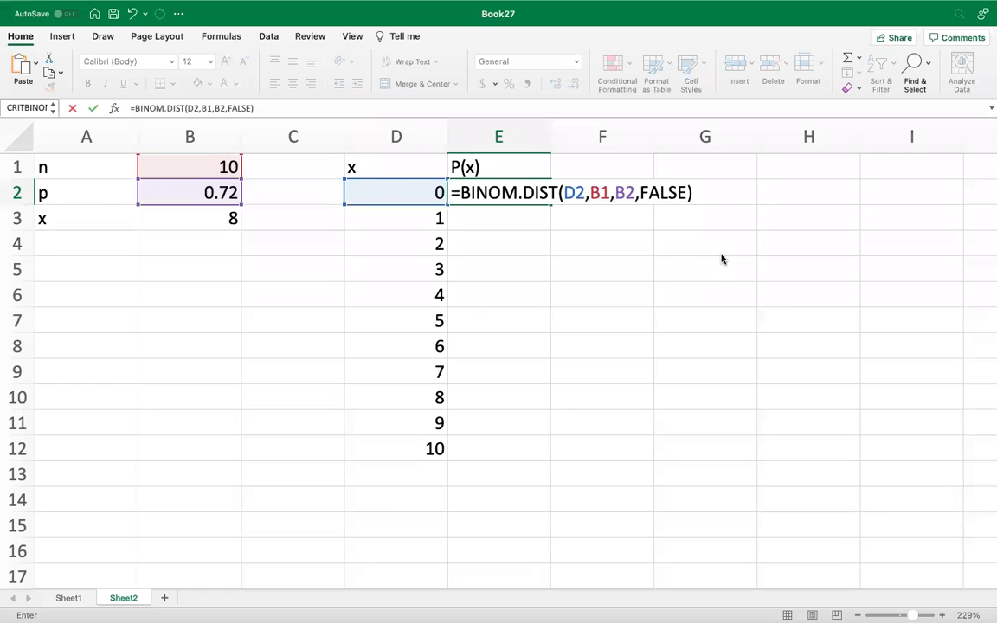
key(Return)
- Edit the E2 formula so its trials argument is $B$1 and its probability argument is $B2
click(550, 197)
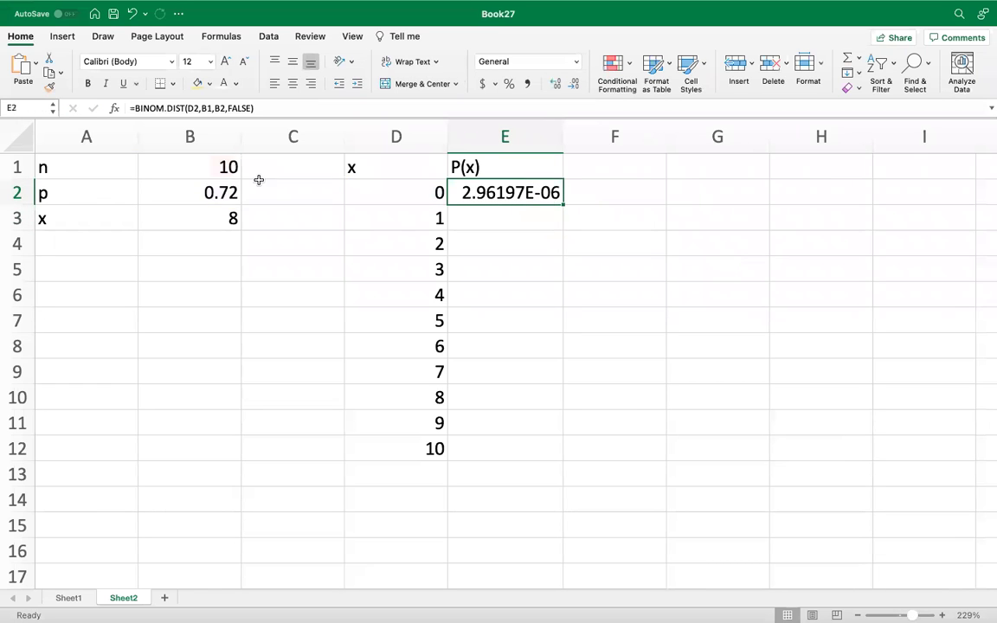
click(202, 108)
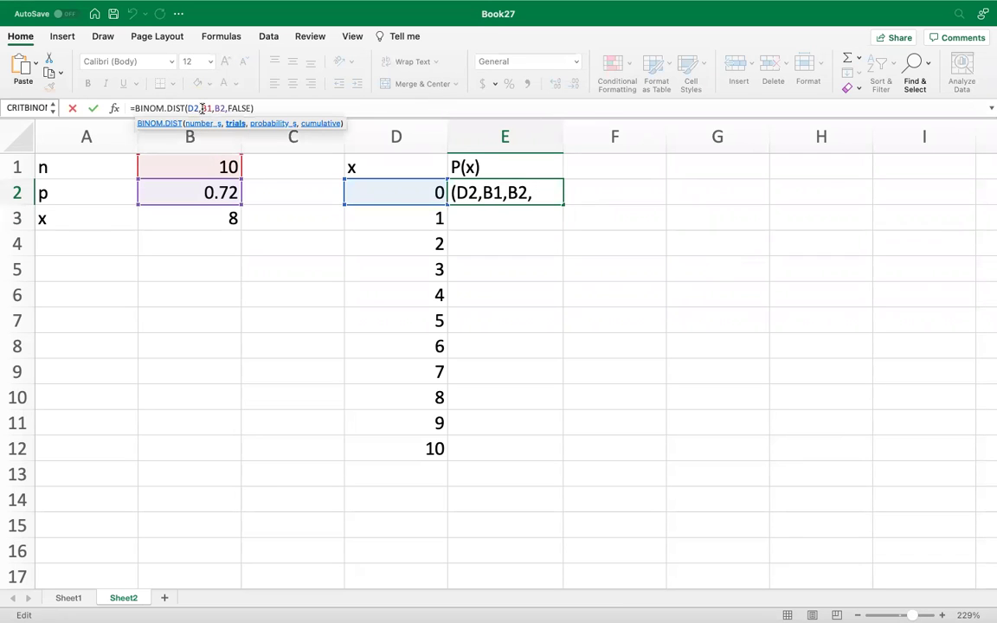
text($)
key(Right)
text($)
key(Right)
key(Right)
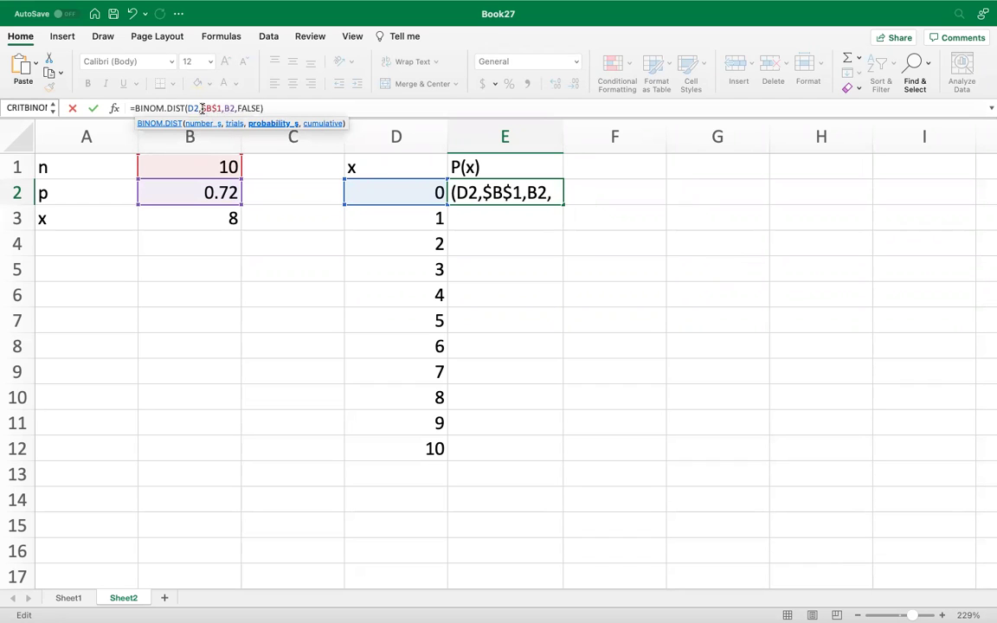
text($)
key(shift+Return)
text($)
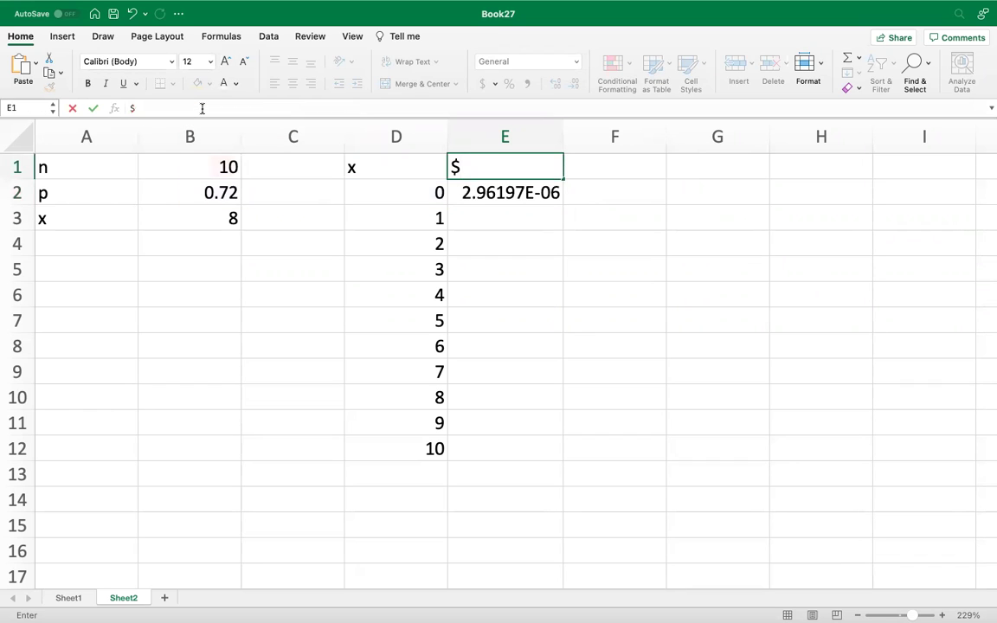
key(super+z)
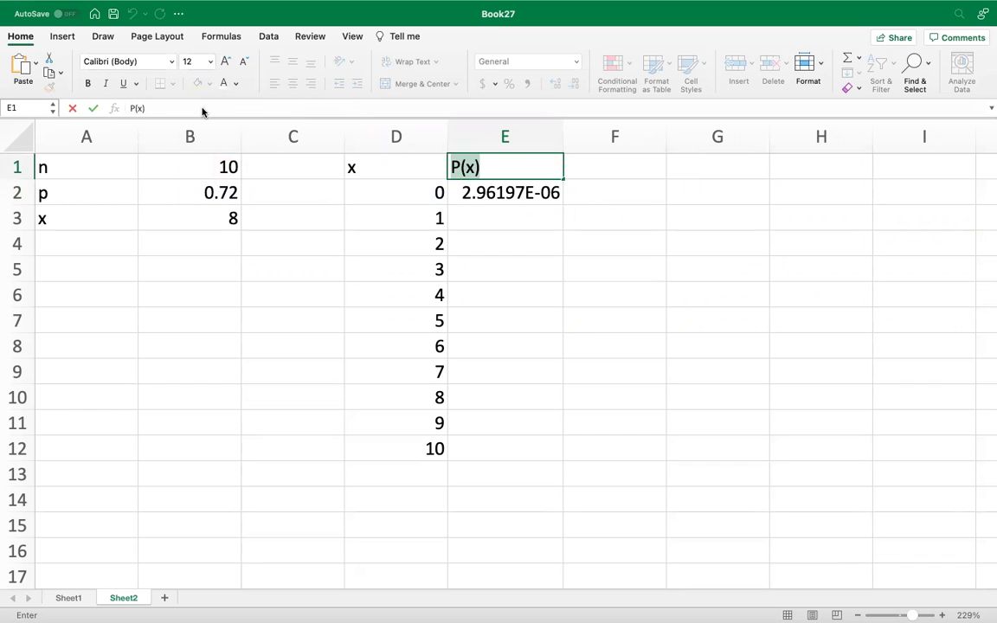
text($)
key(super+z)
text($)
key(super+z)
- Make the probability argument in E2 fully absolute as $B$2 and fill the formula down through E12
click(528, 194)
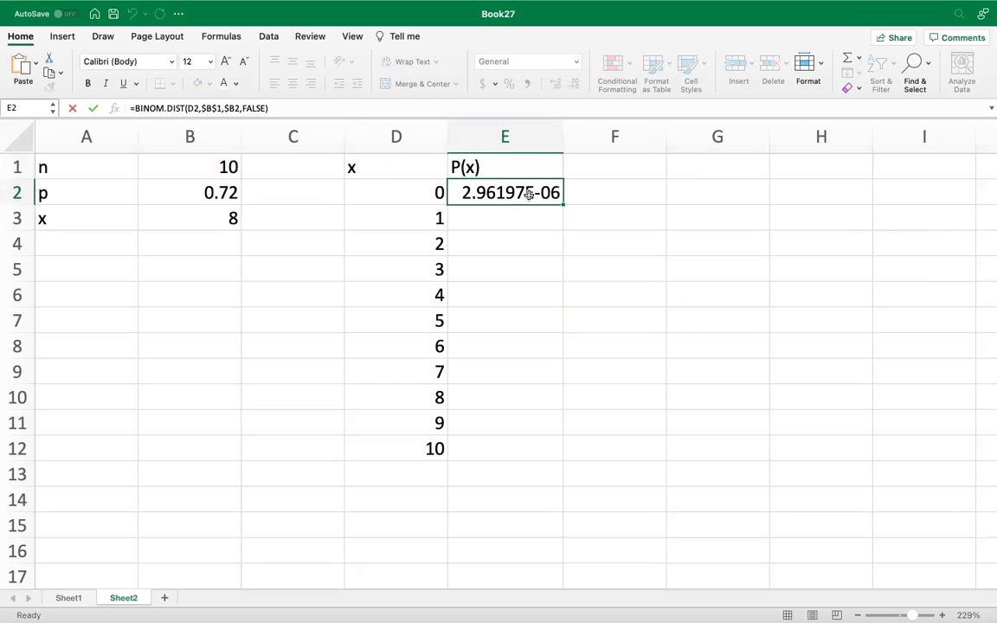
click(233, 107)
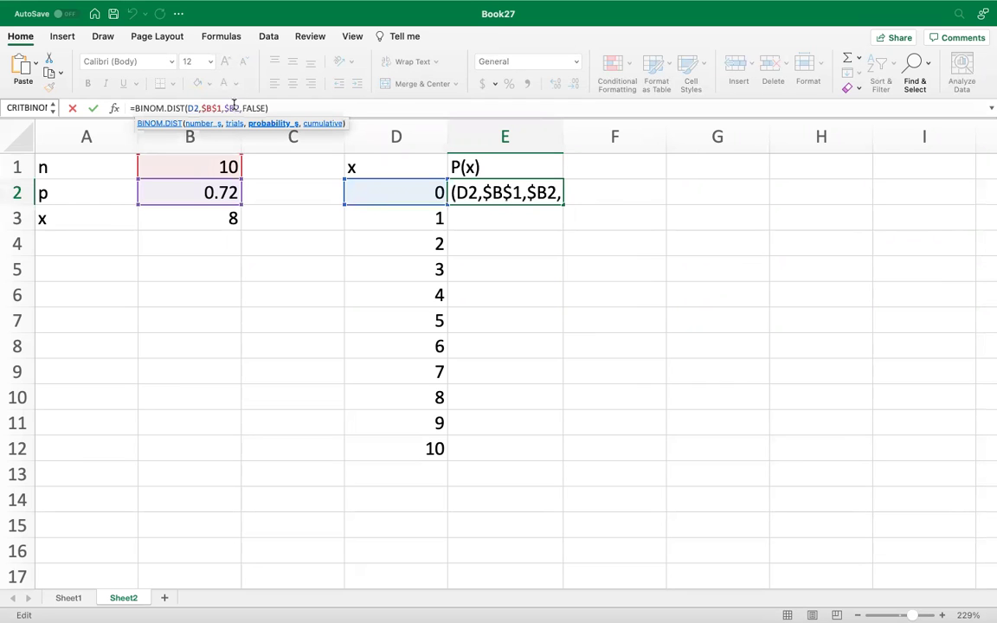
text($)
key(Return)
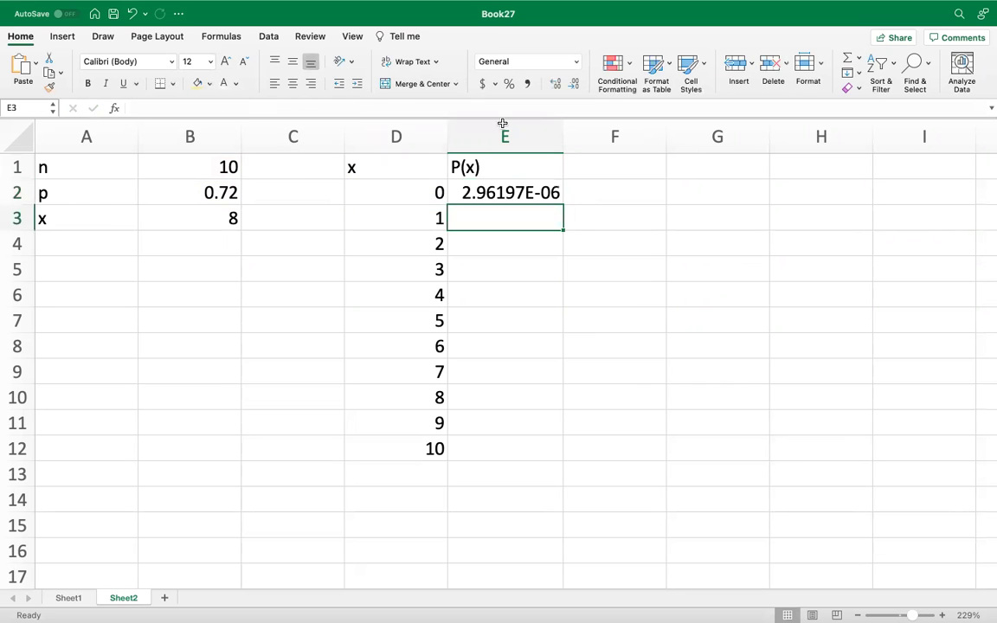
click(499, 184)
drag(561, 202, 550, 453)
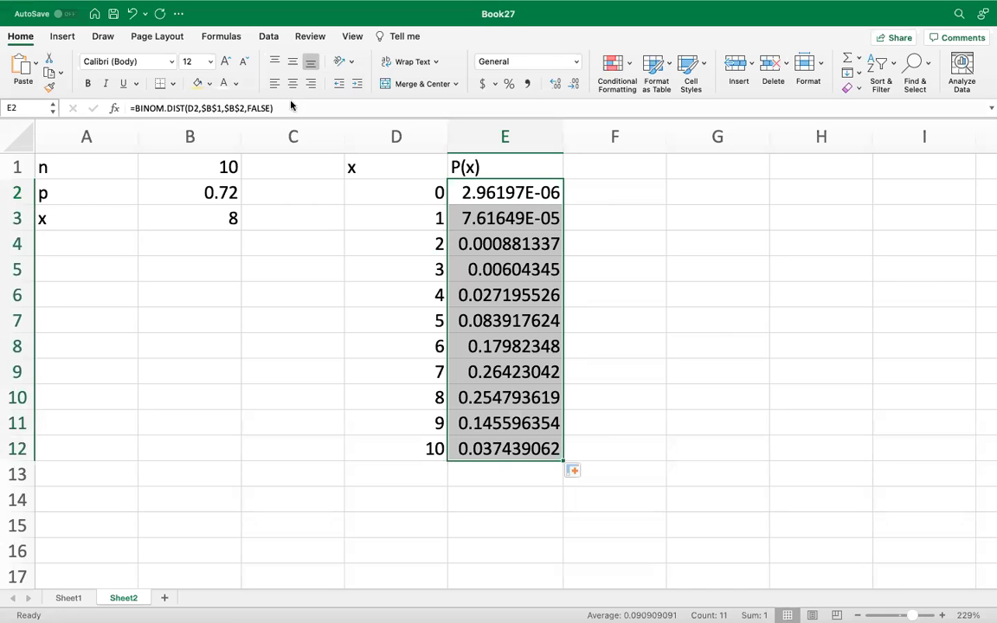
- Try adjusting the decimal places of the probabilities in E2:E12 and restore their General number format
click(572, 84)
click(572, 83)
click(555, 84)
click(555, 84)
click(555, 84)
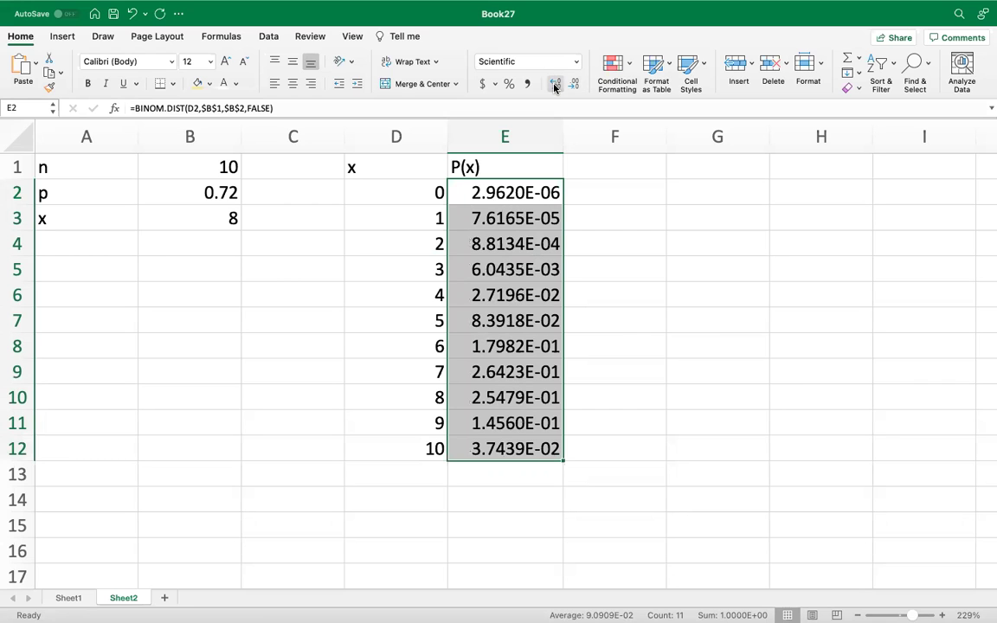
click(576, 62)
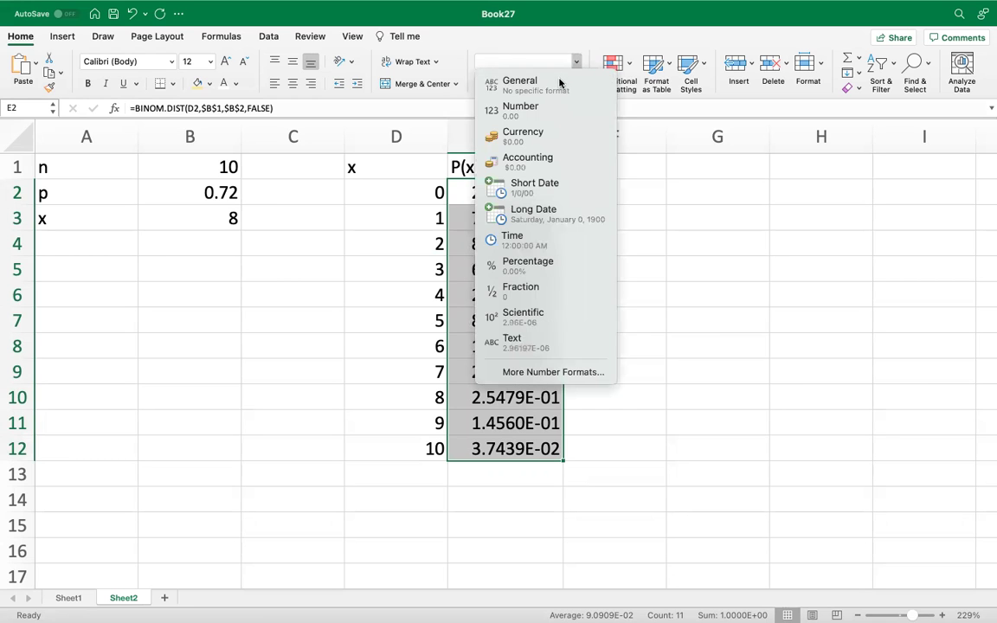
click(559, 82)
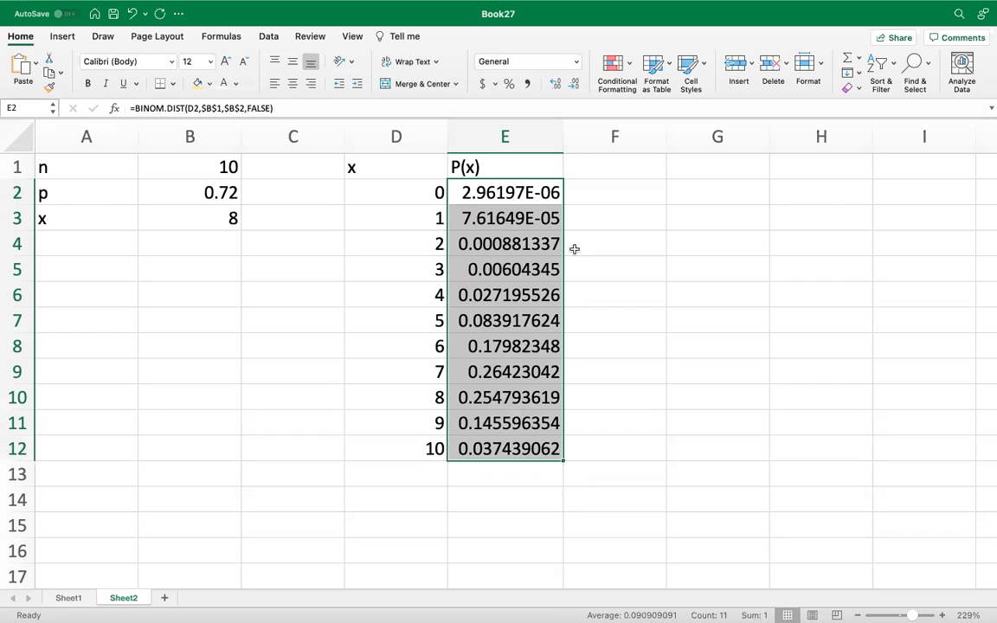
click(574, 84)
click(574, 84)
click(574, 84)
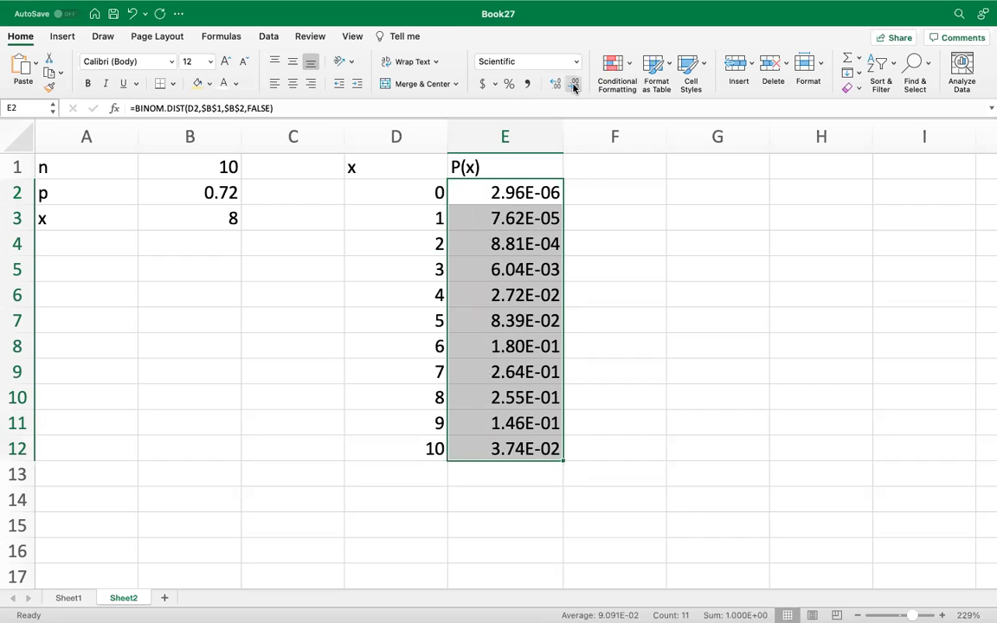
click(575, 61)
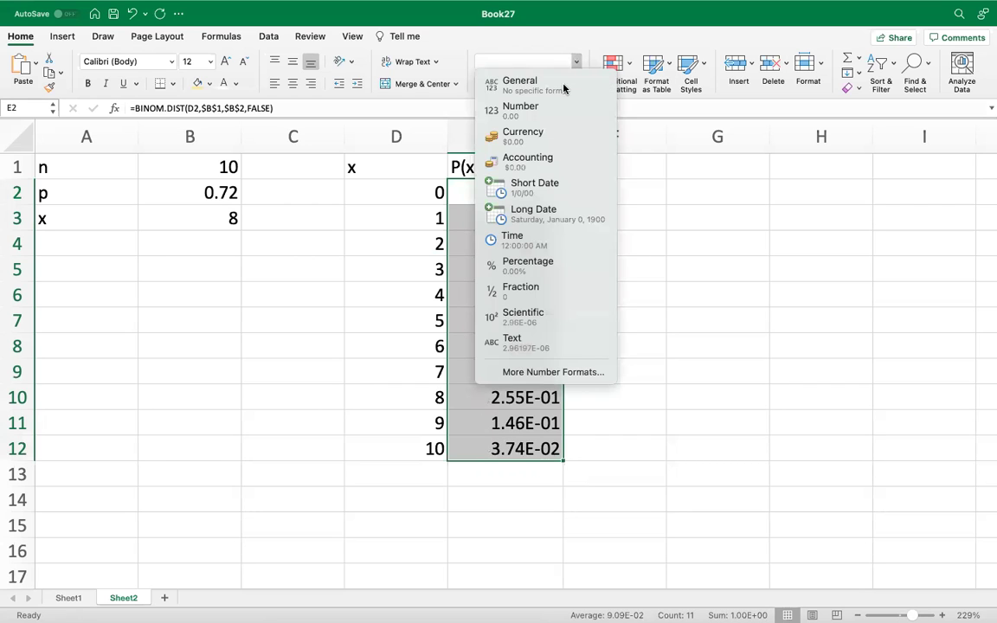
click(564, 85)
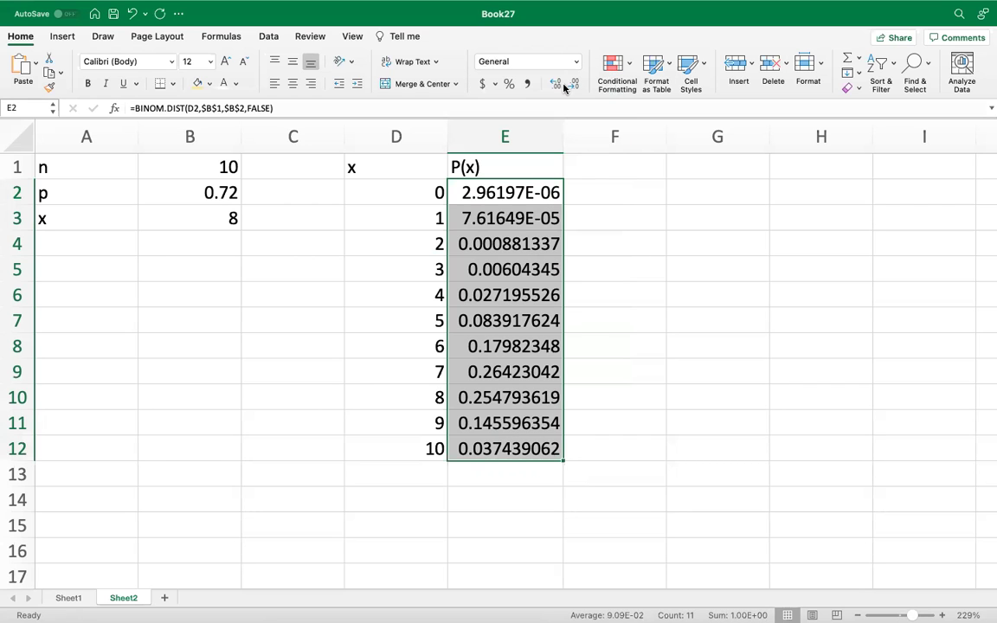
- Examine the probabilities and formulas for x = 8 in E10 and x = 0 in E2, and switch back to the presentation slides
click(610, 370)
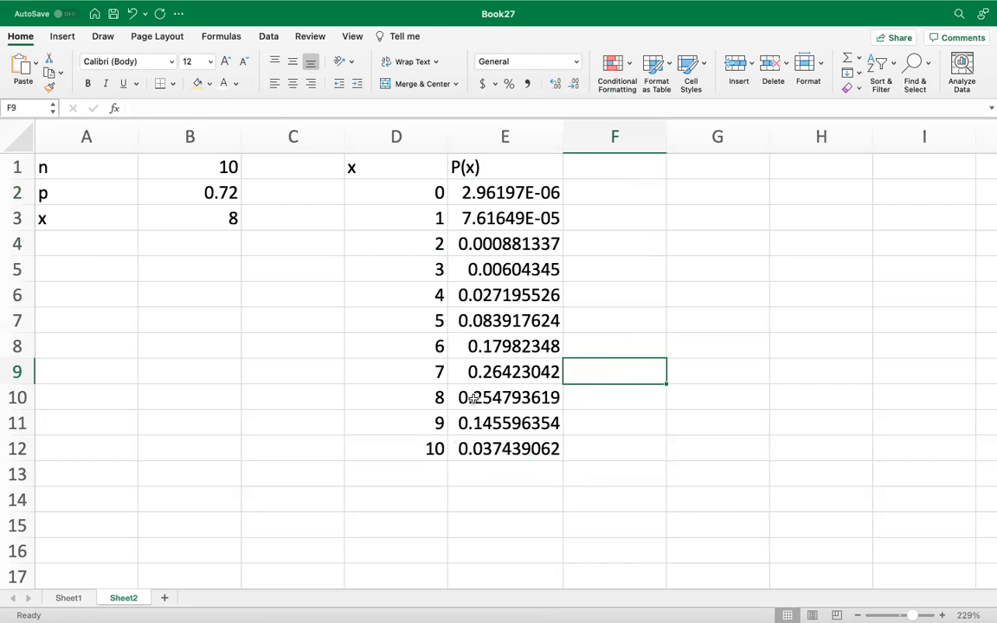
click(471, 396)
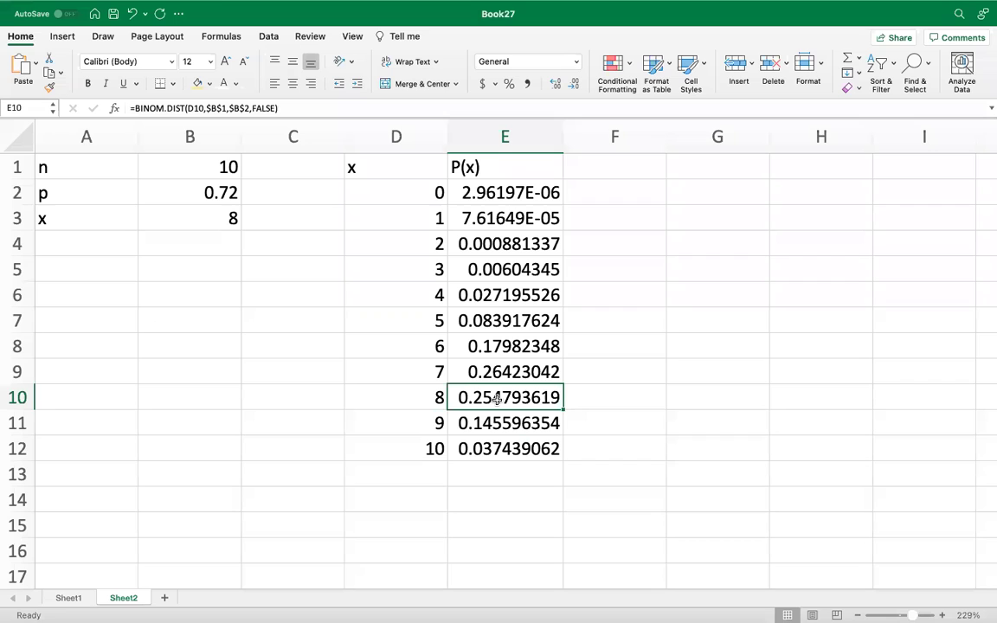
click(529, 193)
scroll(668, 241, right, 5)
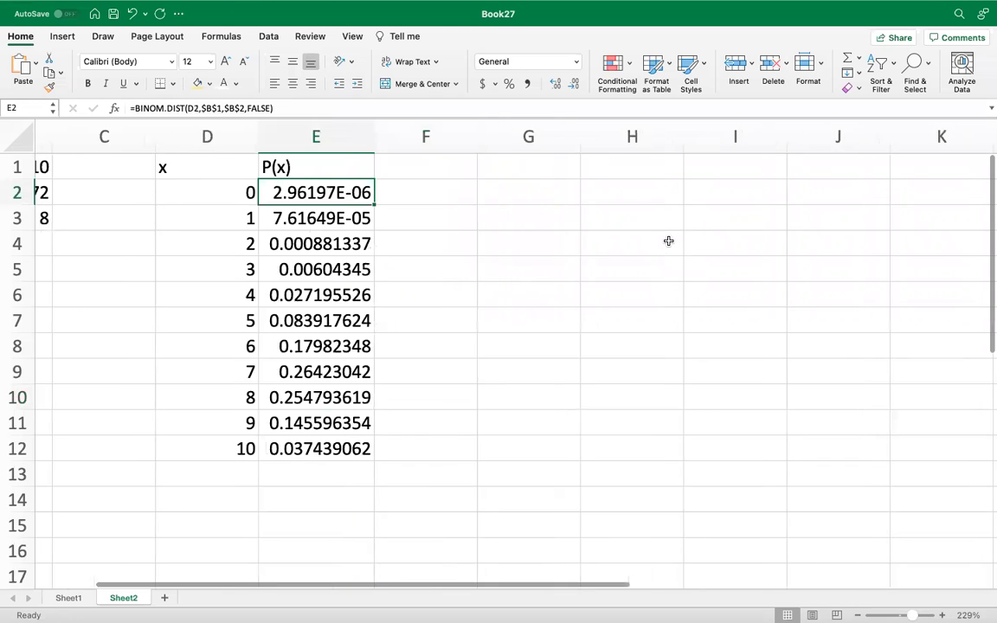
scroll(668, 240, right, 2)
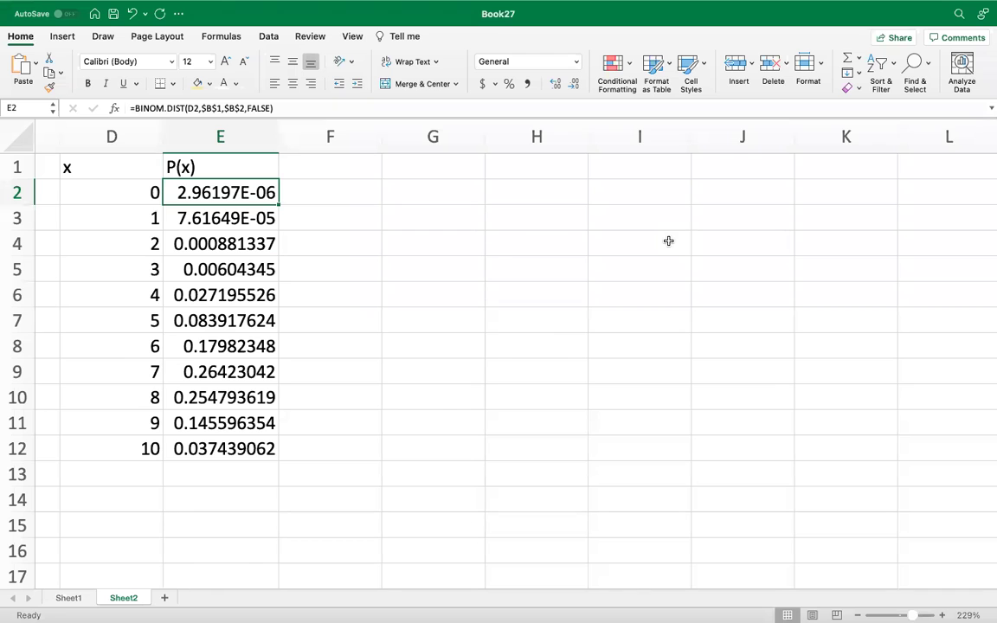
scroll(668, 241, left, 5)
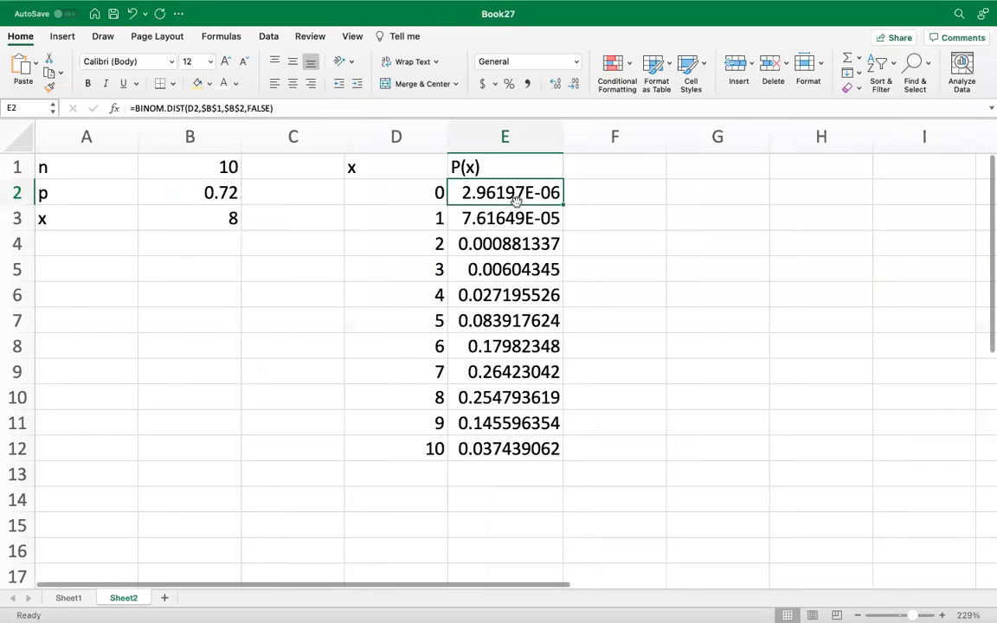
click(498, 401)
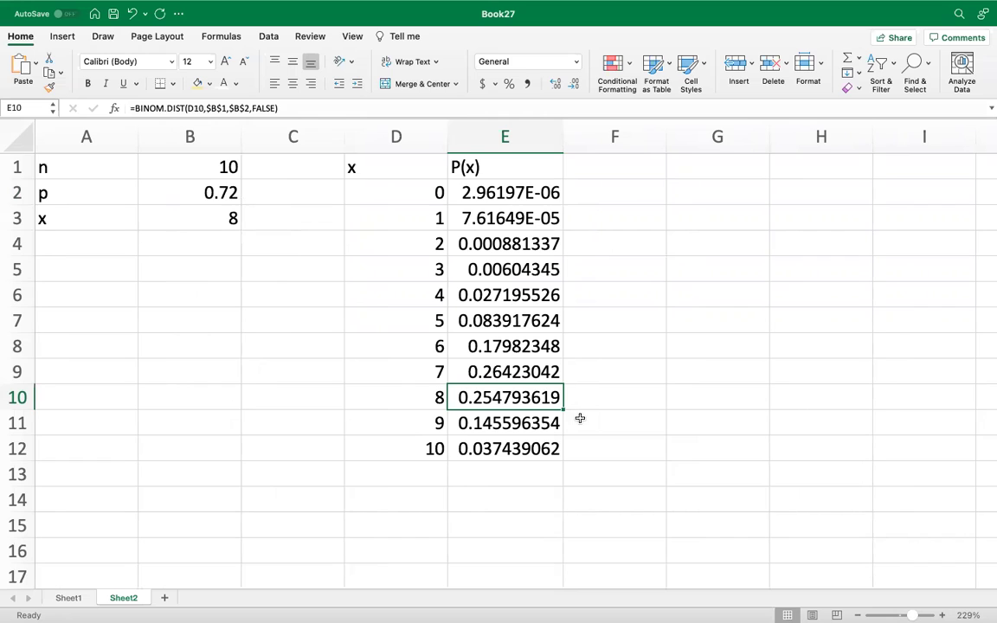
click(511, 192)
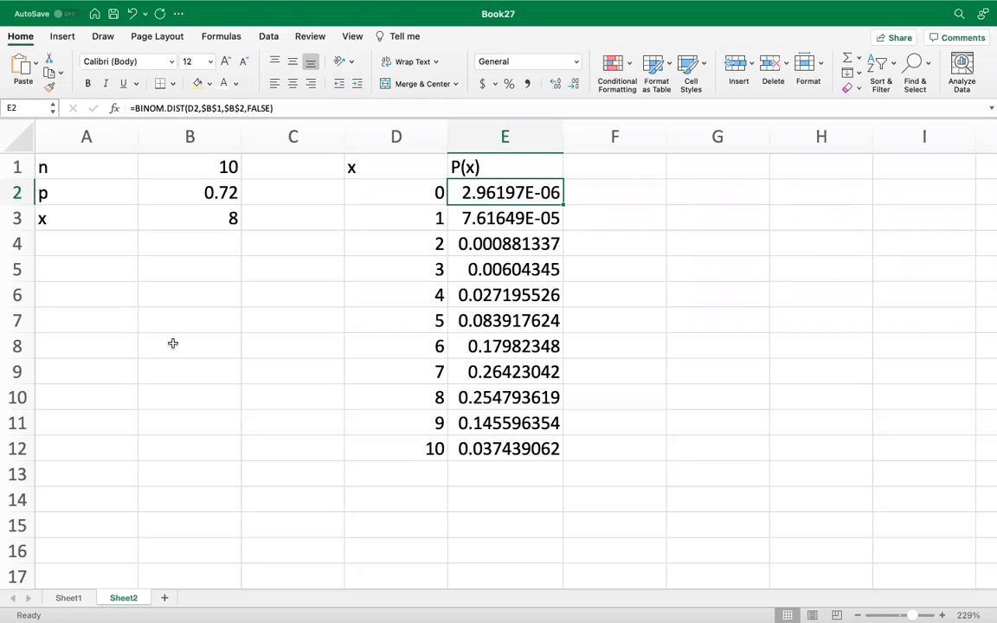
key(ctrl+Left)
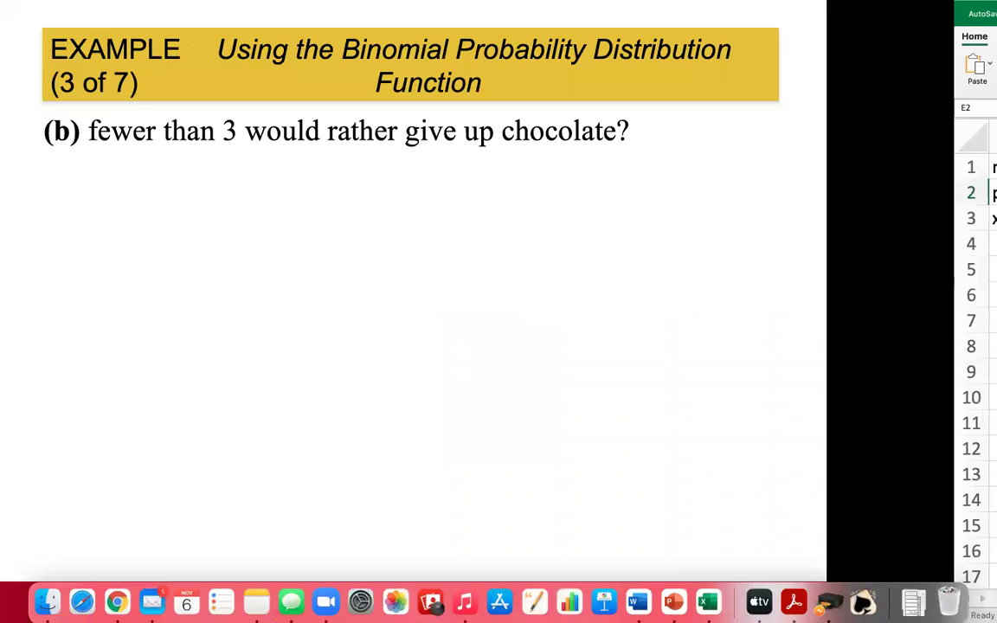
- Switch to the Excel workbook and enter the label P(x<3) in cell A5
key(ctrl+Right)
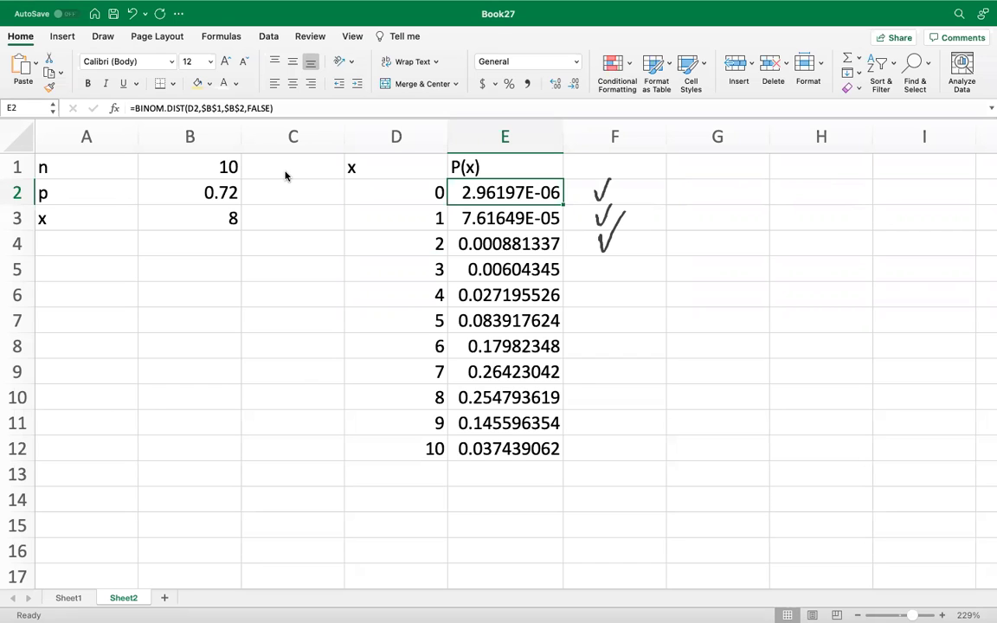
double_click(90, 270)
text(P)
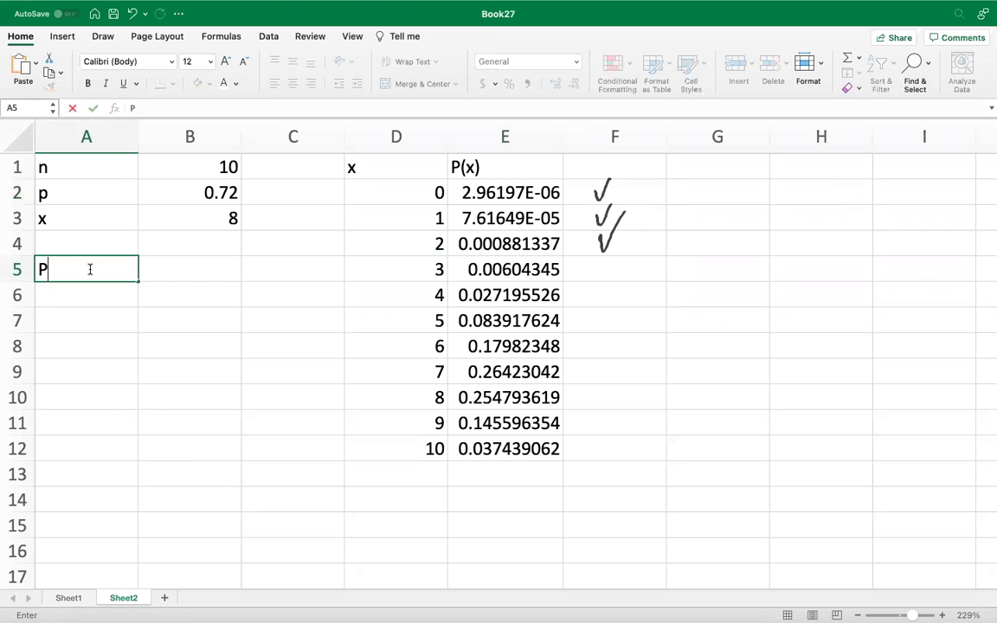
text((x<3))
key(Return)
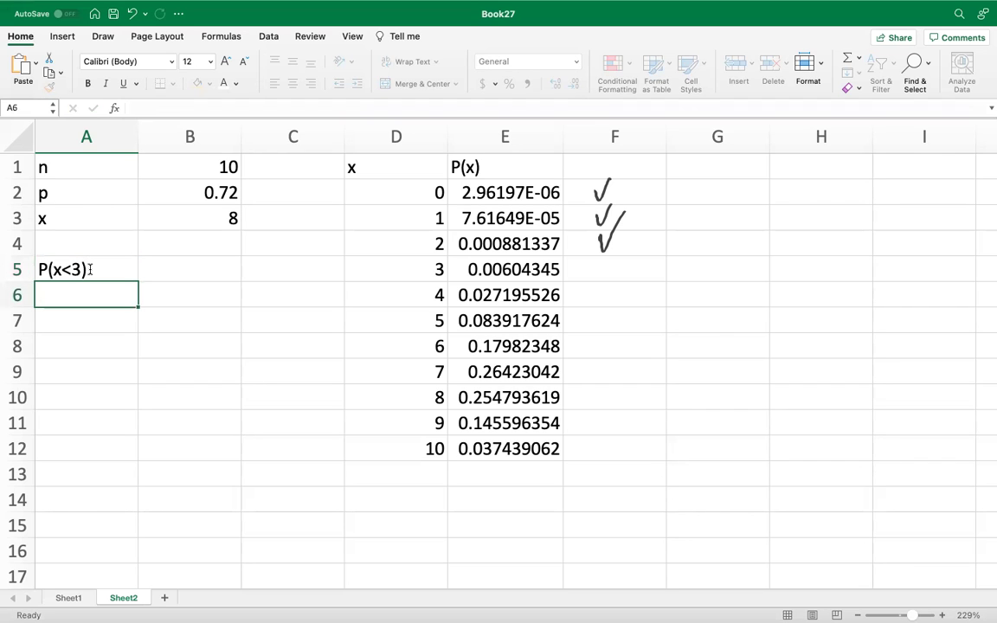
- Enter the label P(x≤2) in cell B5, inserting the ≤ symbol from the Character Viewer, and close the viewer
key(Up)
key(Right)
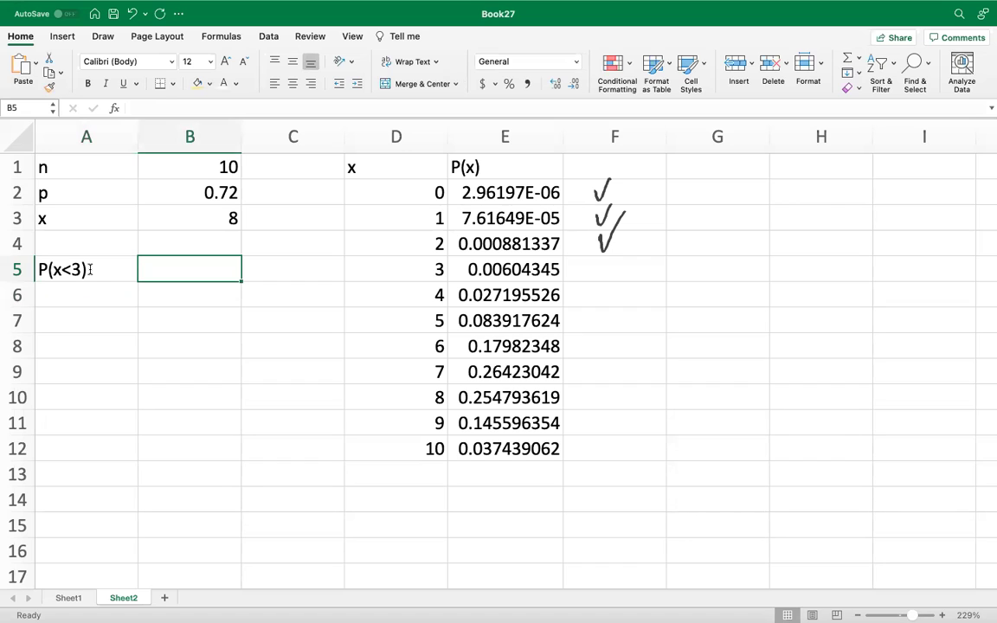
text(P(x)
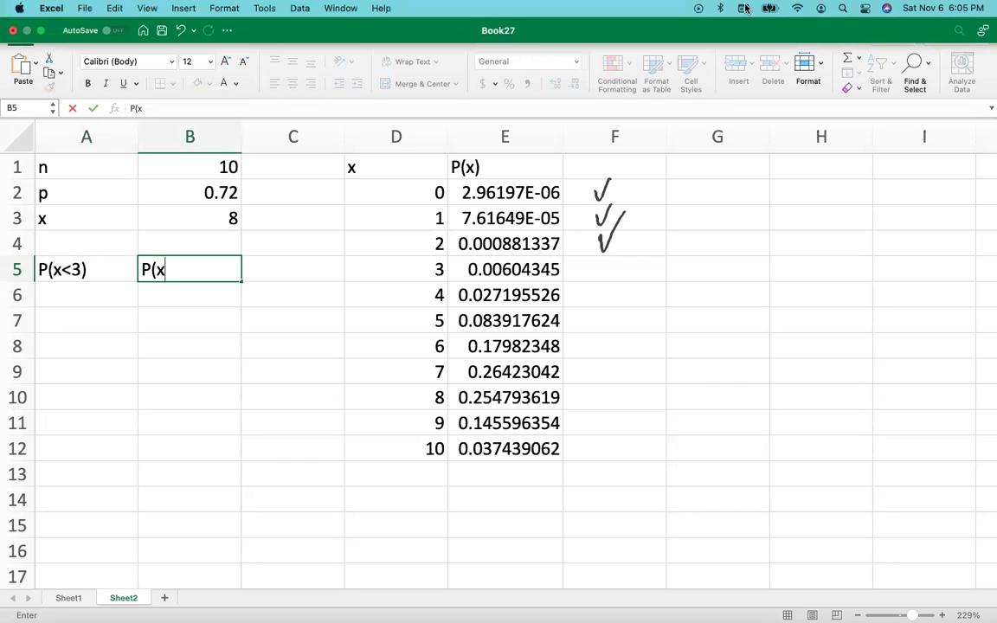
click(758, 9)
key(Escape)
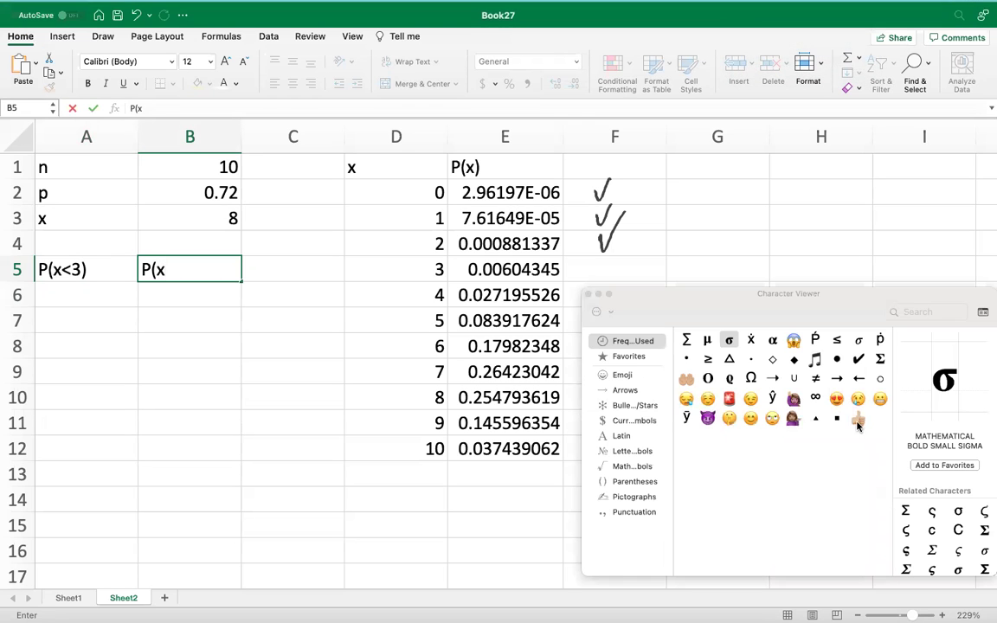
double_click(837, 341)
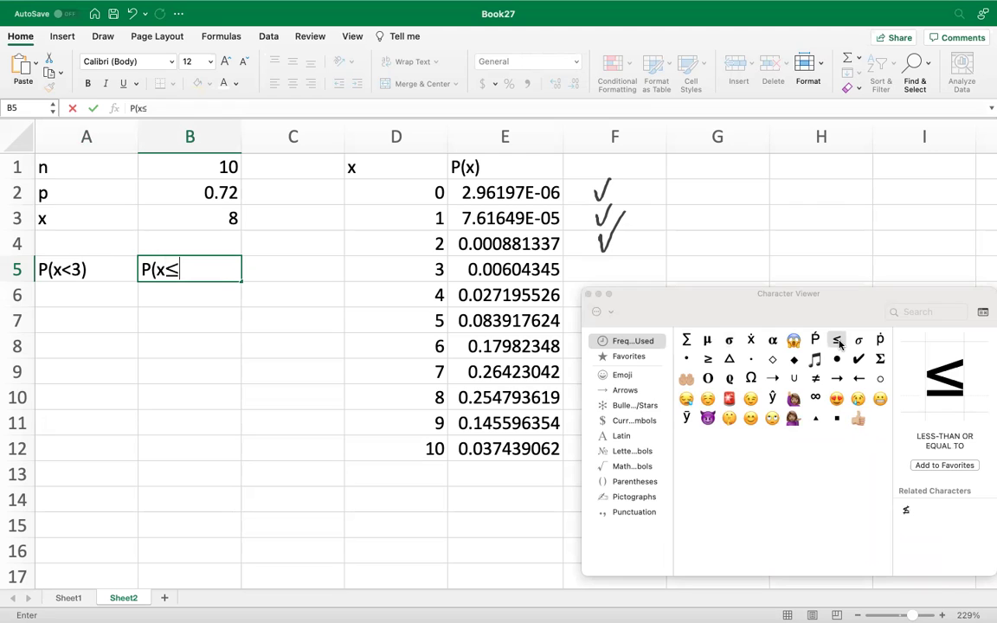
text(2))
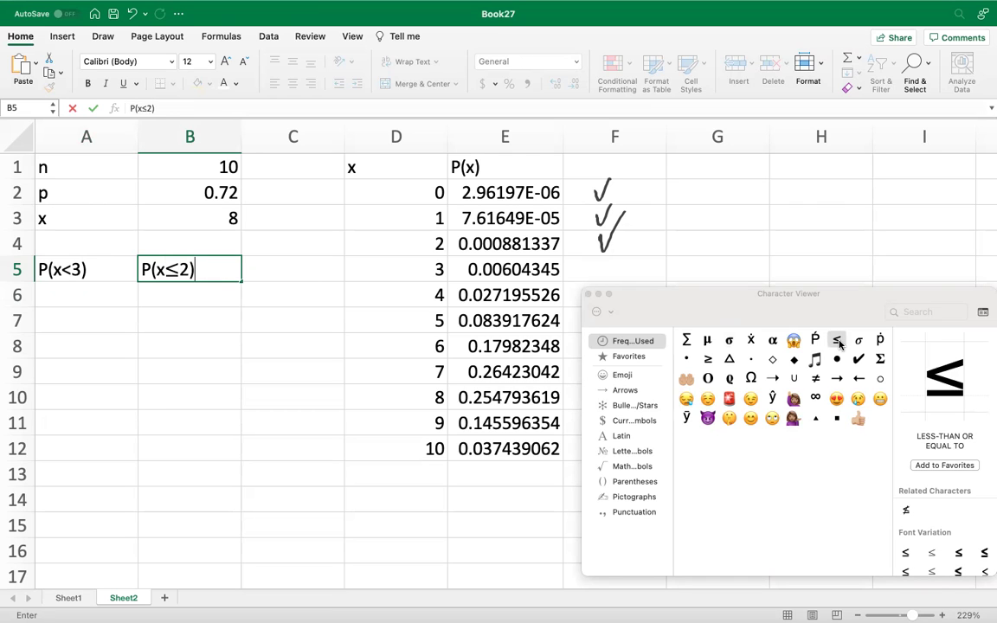
key(Return)
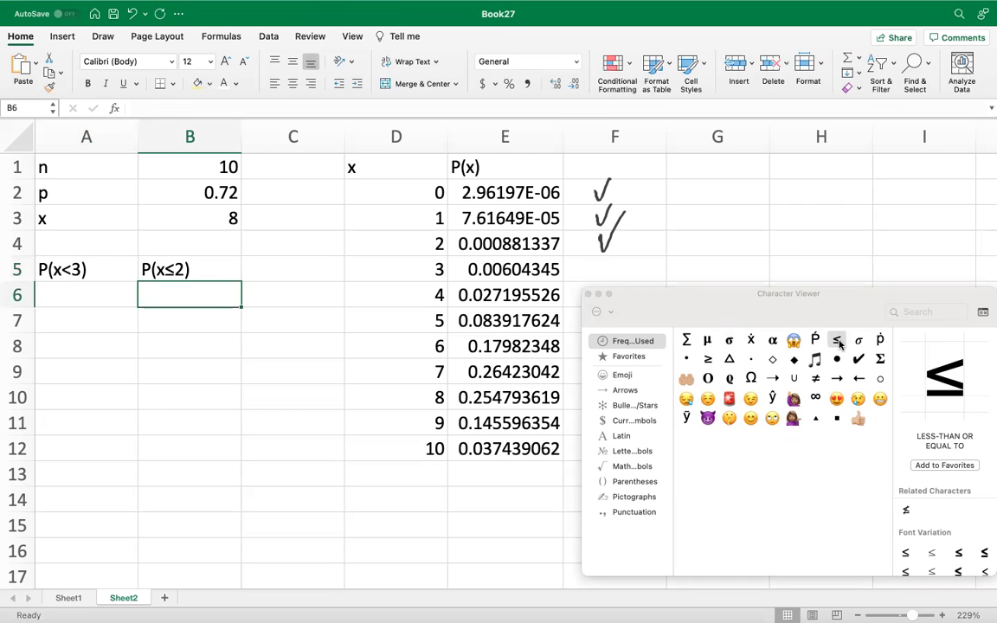
click(588, 294)
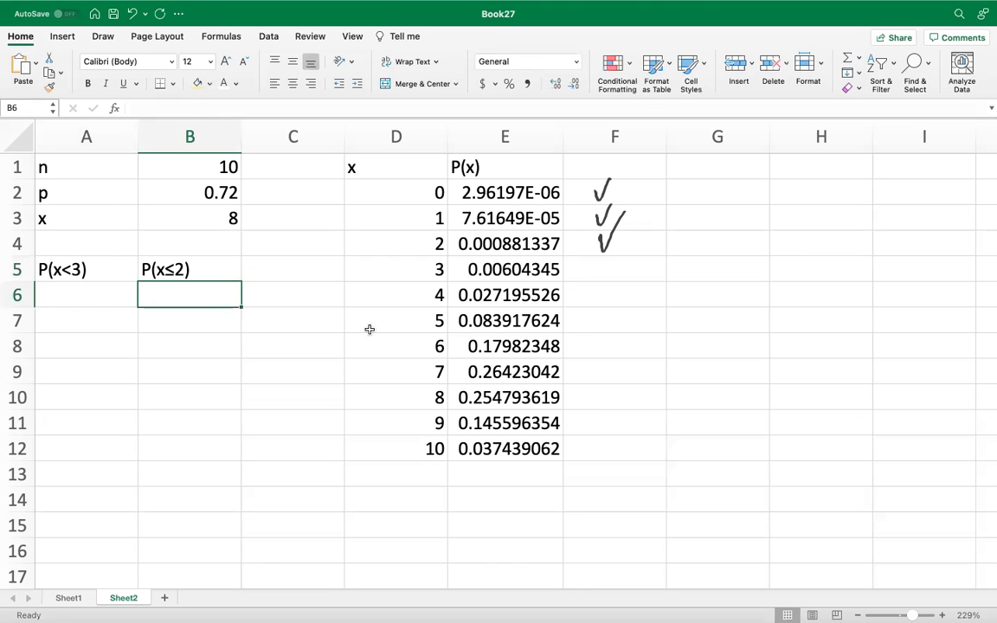
- Sum the probabilities for x = 0 to 2 in cell C5 with a SUM over E2:E4
click(259, 270)
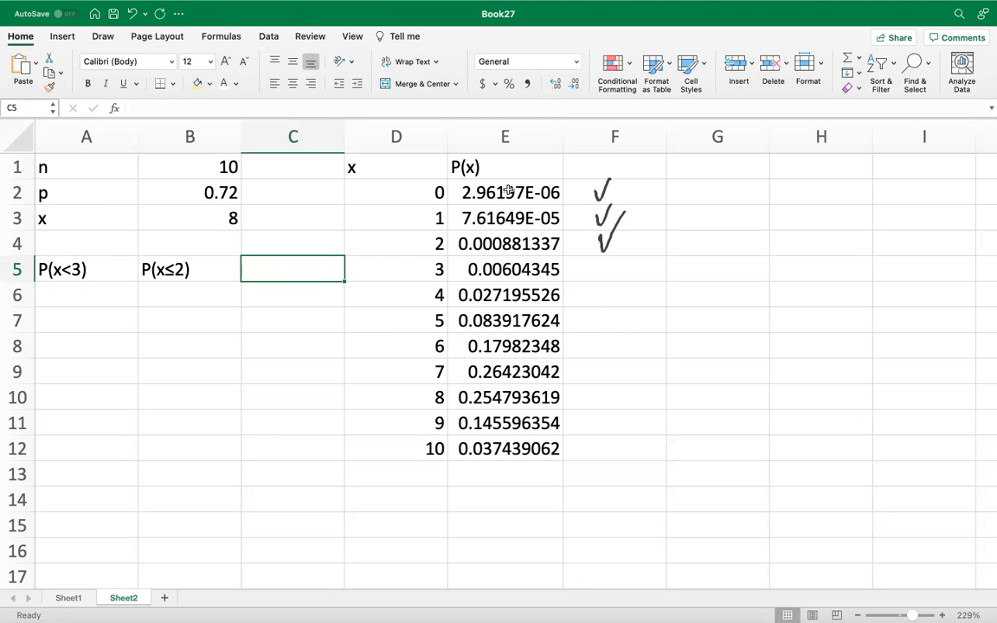
text(=sum)
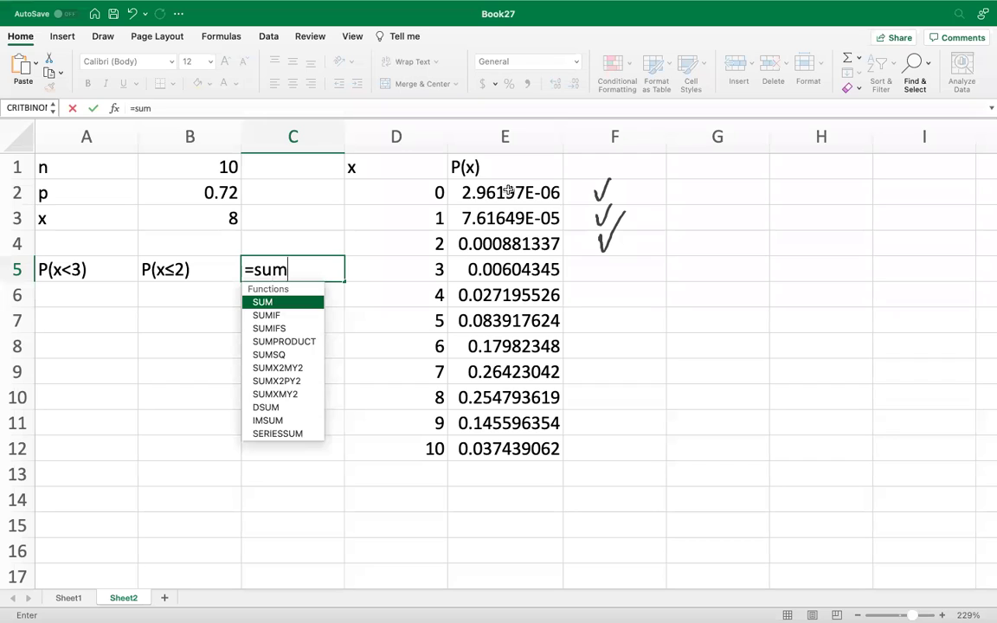
text(()
click(504, 195)
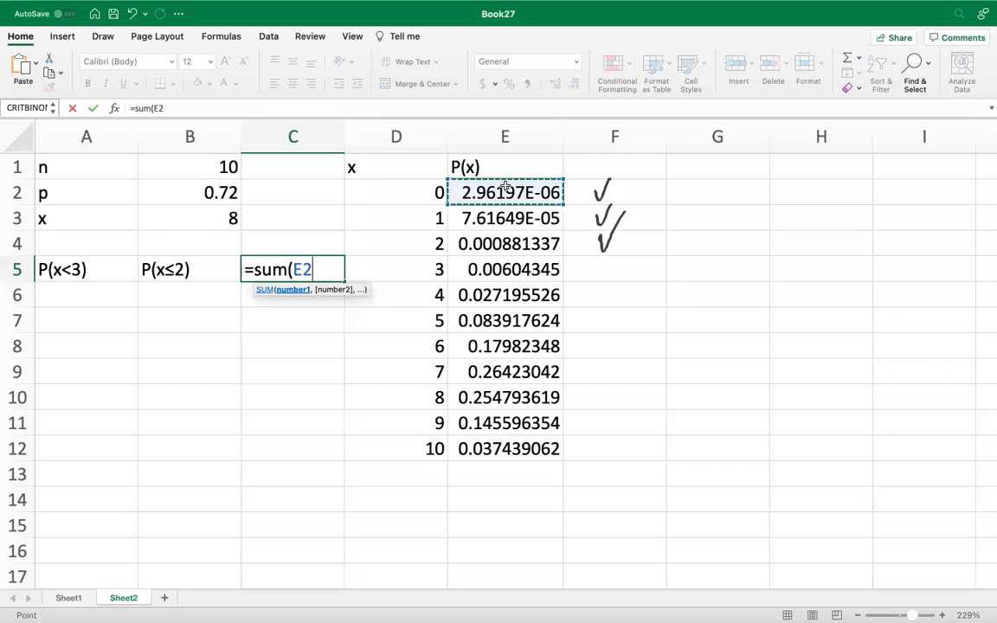
drag(502, 198, 491, 242)
key(Return)
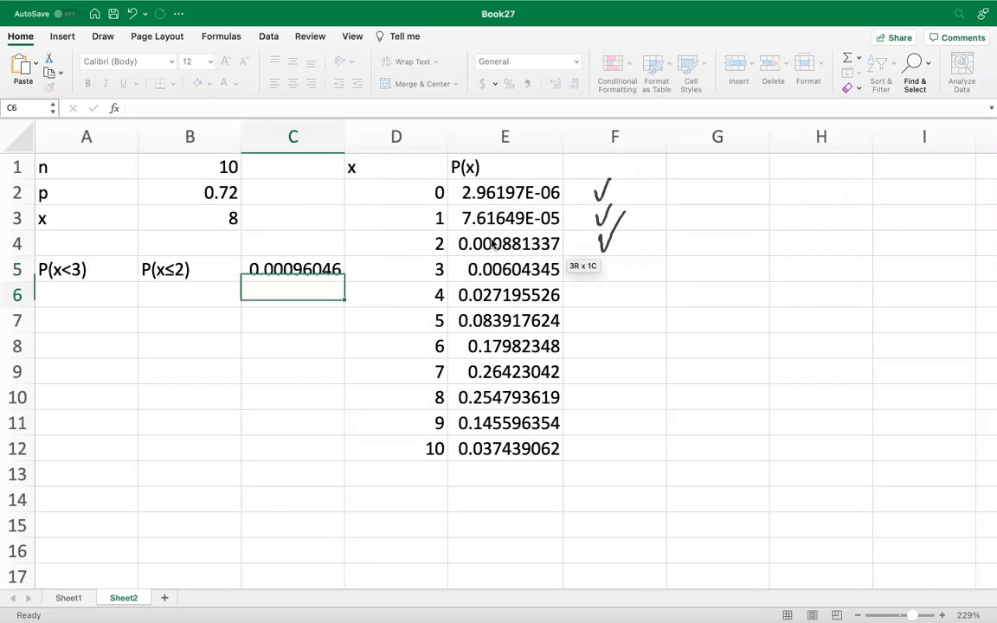
- Compute the cumulative probability for x ≤ 2 in cell C6 with =BINOM.DIST(D4,B1,B2,TRUE)
text(=)
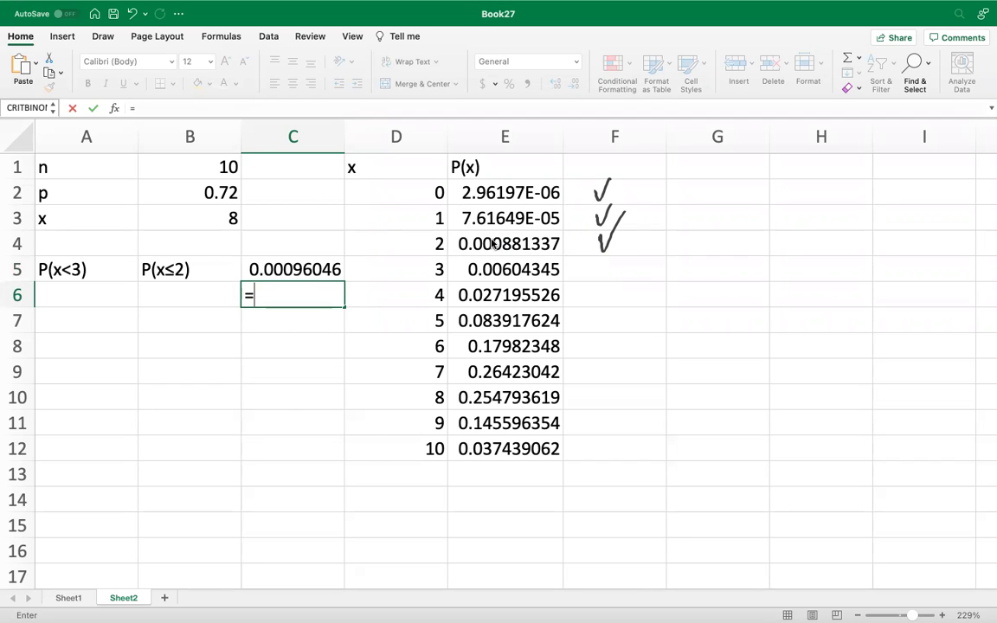
text(p)
key(BackSpace)
text(bi)
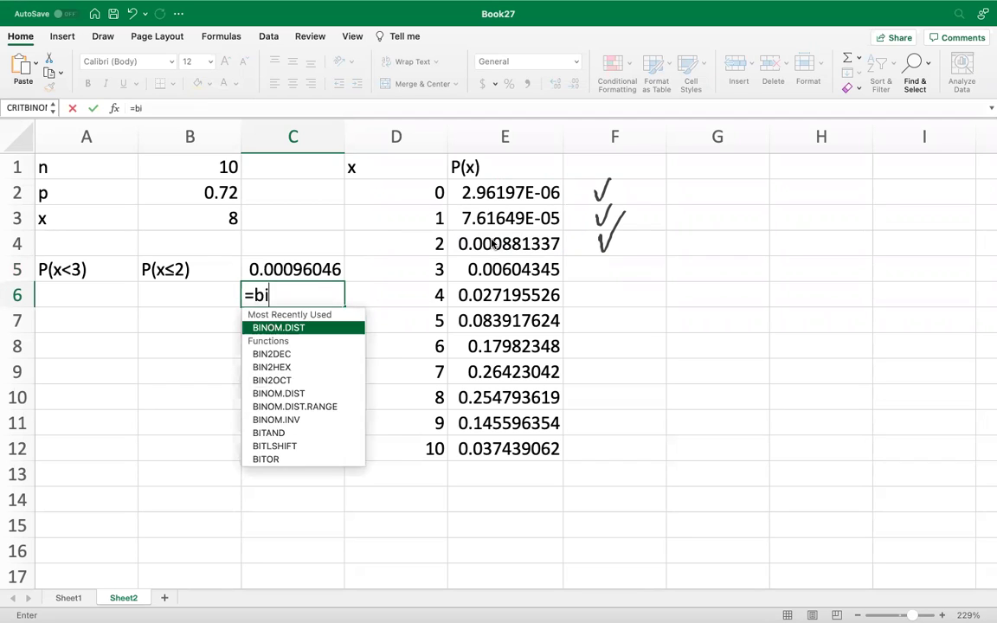
double_click(280, 329)
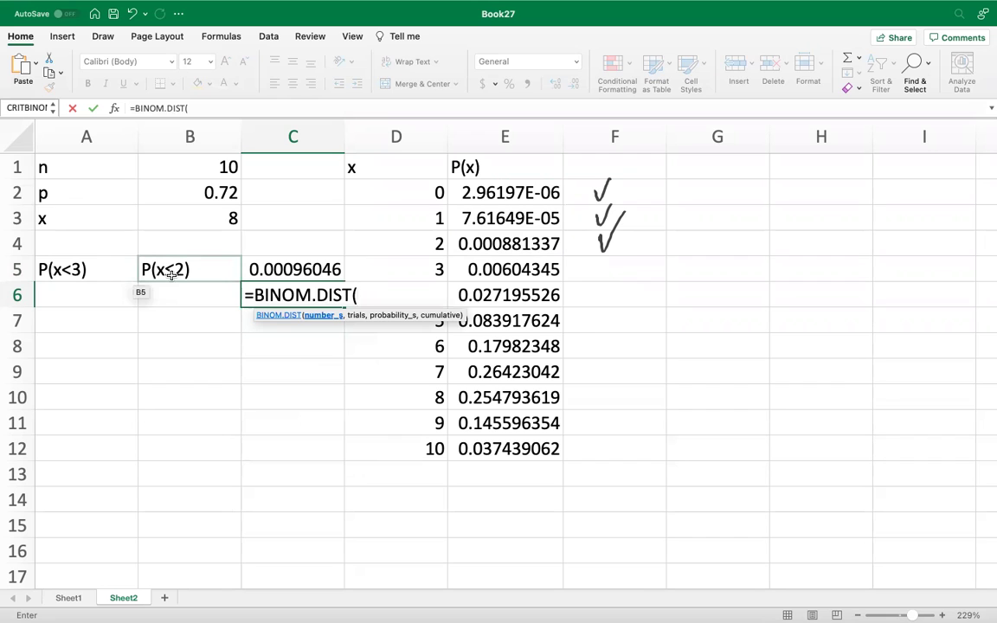
click(433, 243)
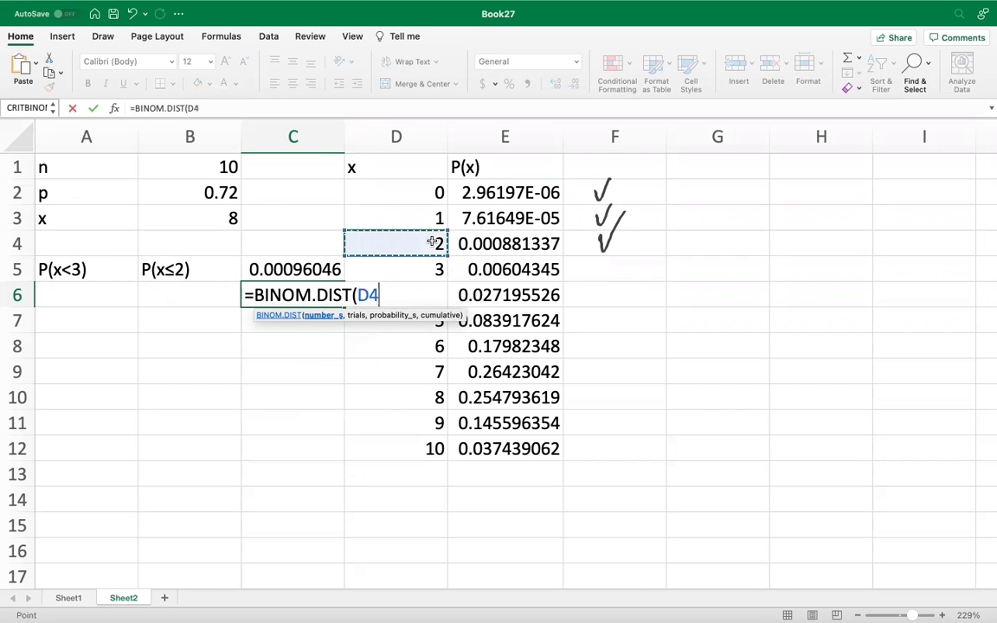
text(,)
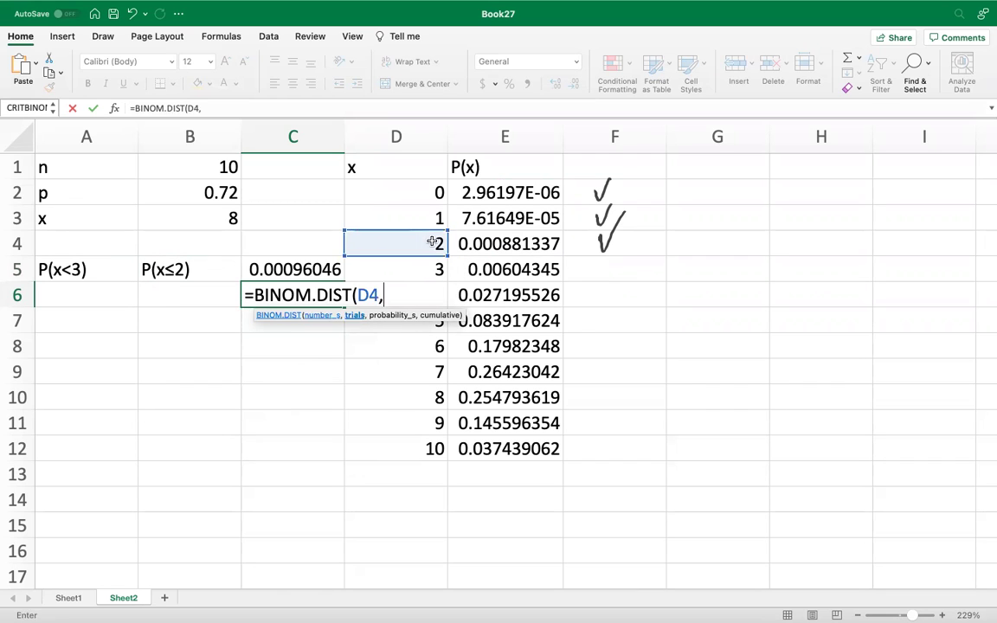
click(156, 163)
text(,)
click(160, 192)
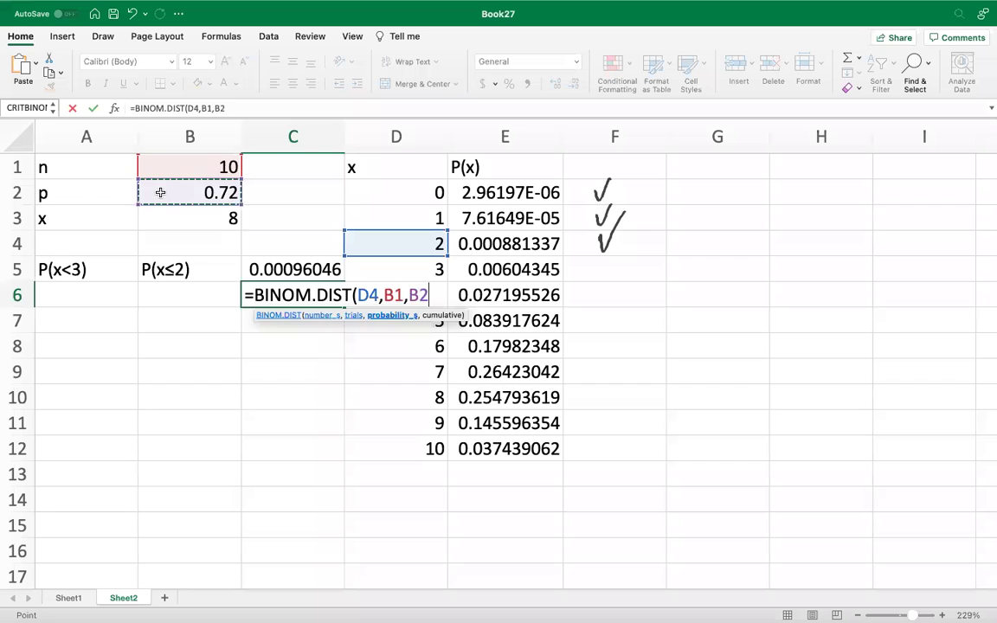
text(,)
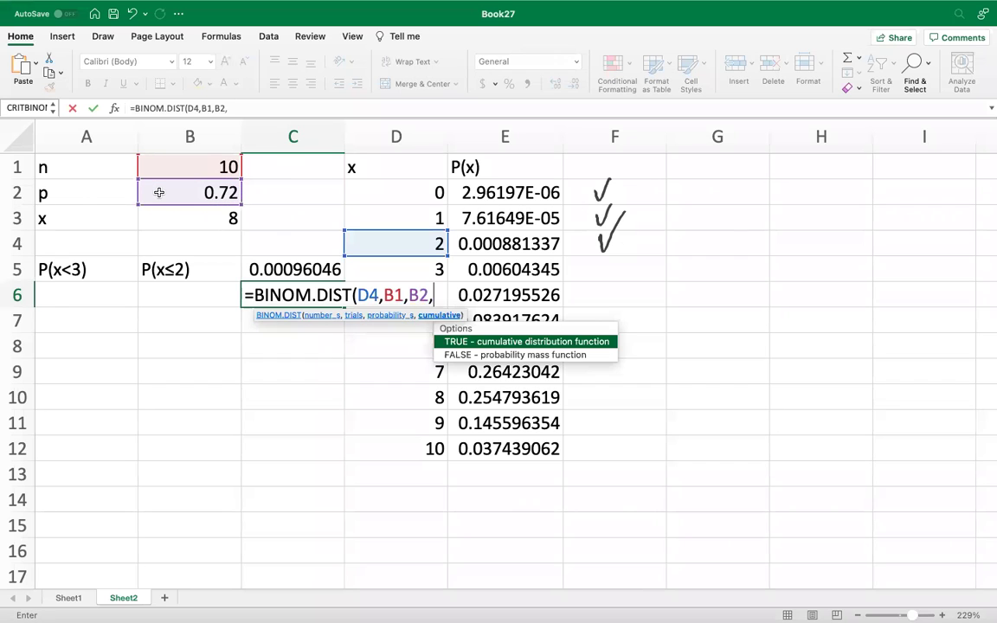
key(Down)
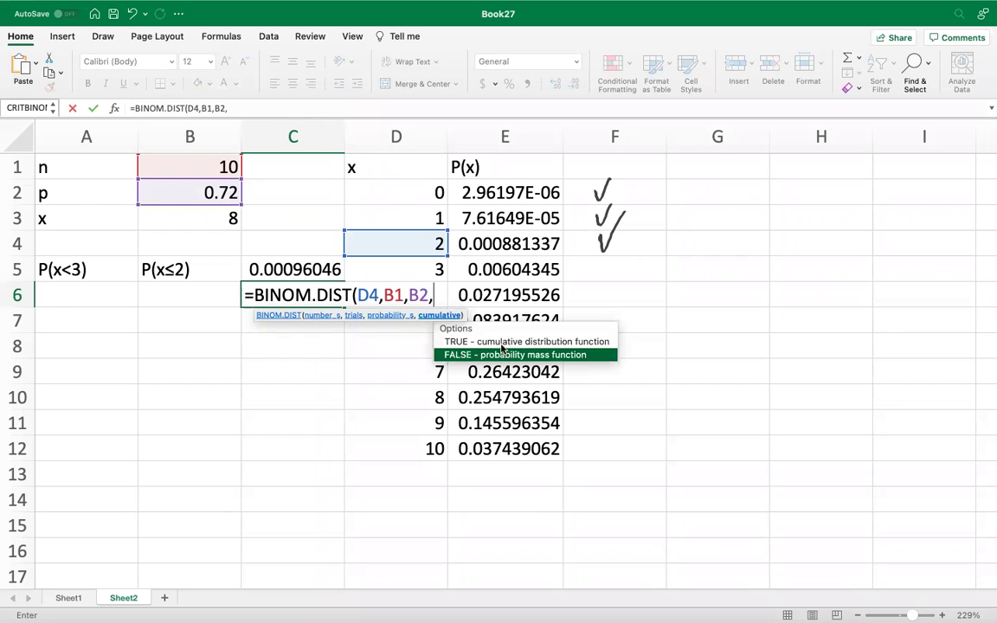
double_click(501, 343)
key(Return)
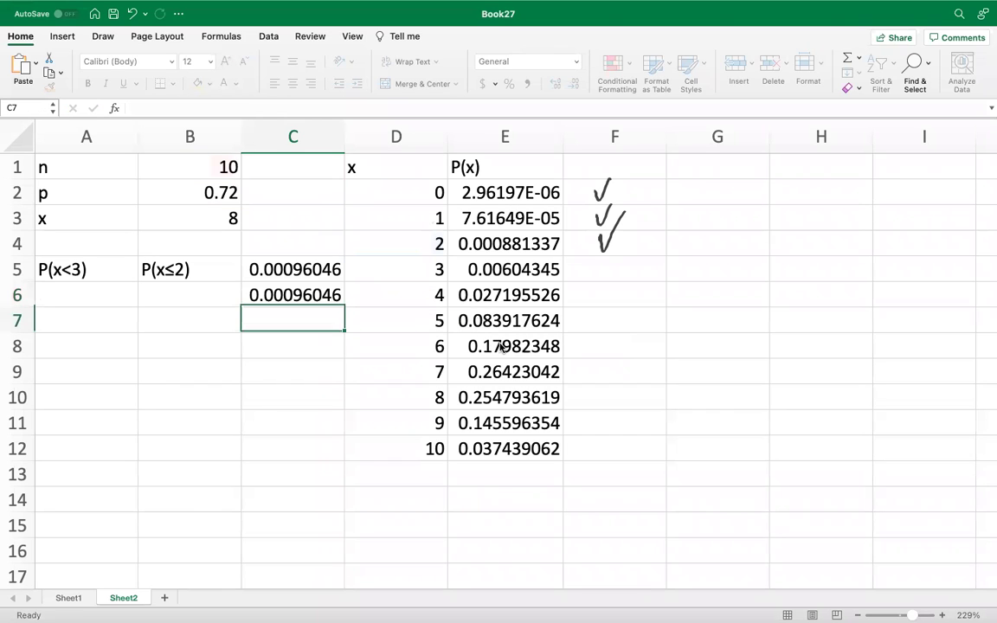
- Compare the SUM formula in C5 with the BINOM.DIST formula in C6, and return to the presentation slides
click(277, 264)
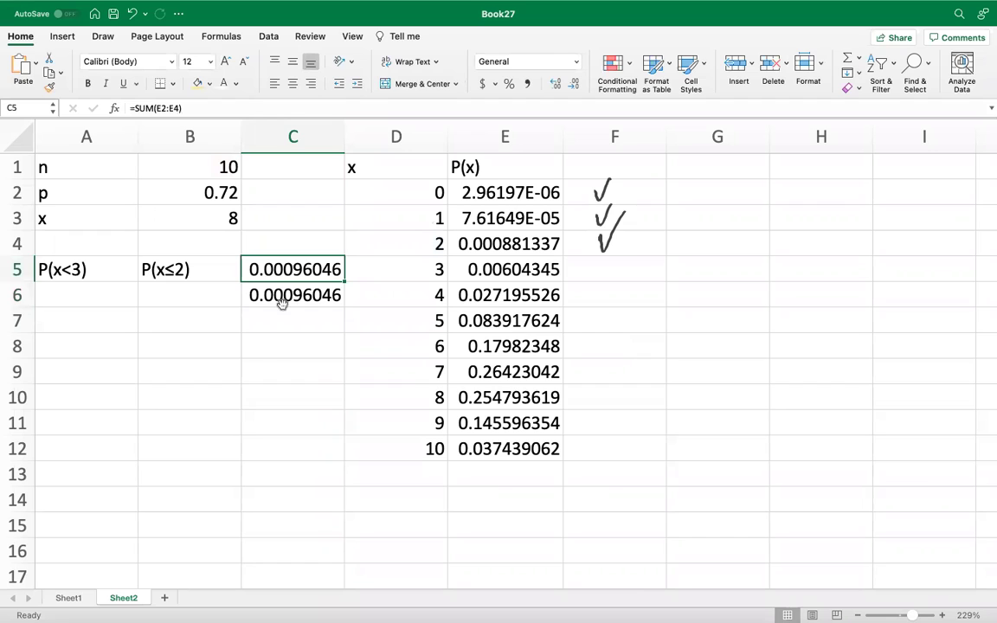
click(282, 303)
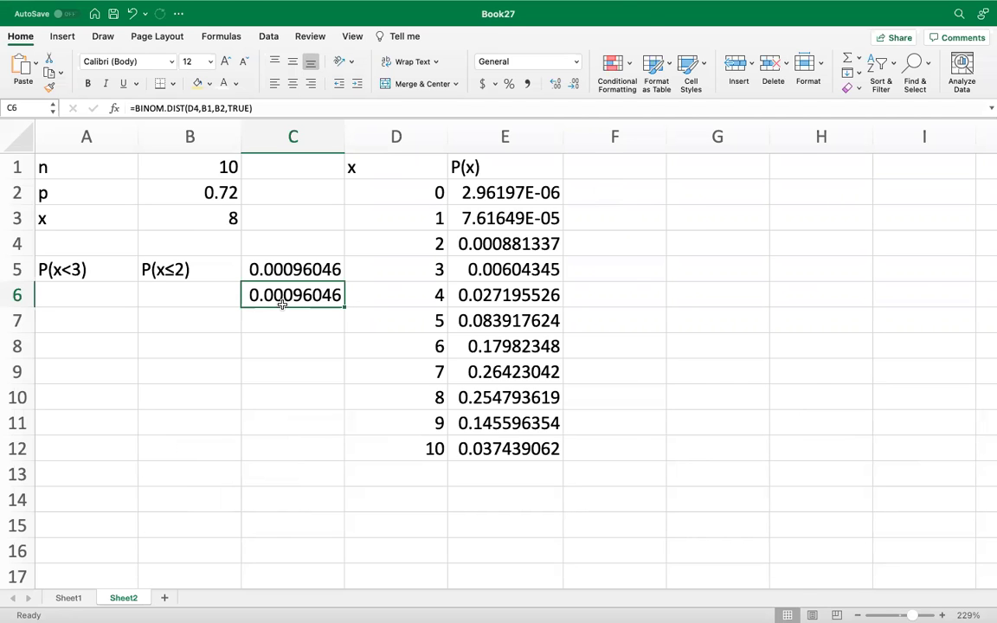
key(ctrl+Left)
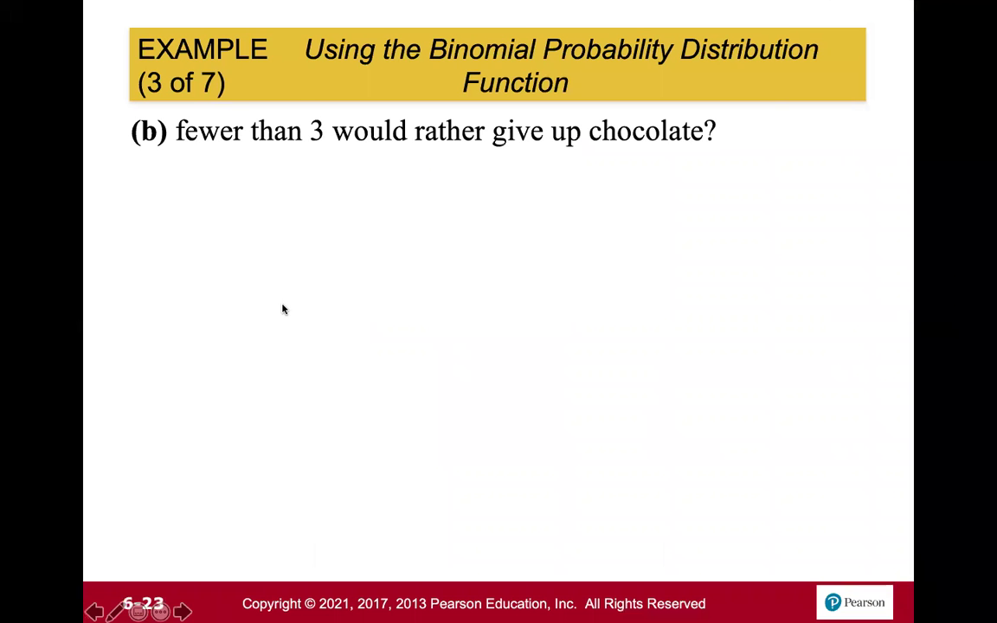
key(ctrl+Right)
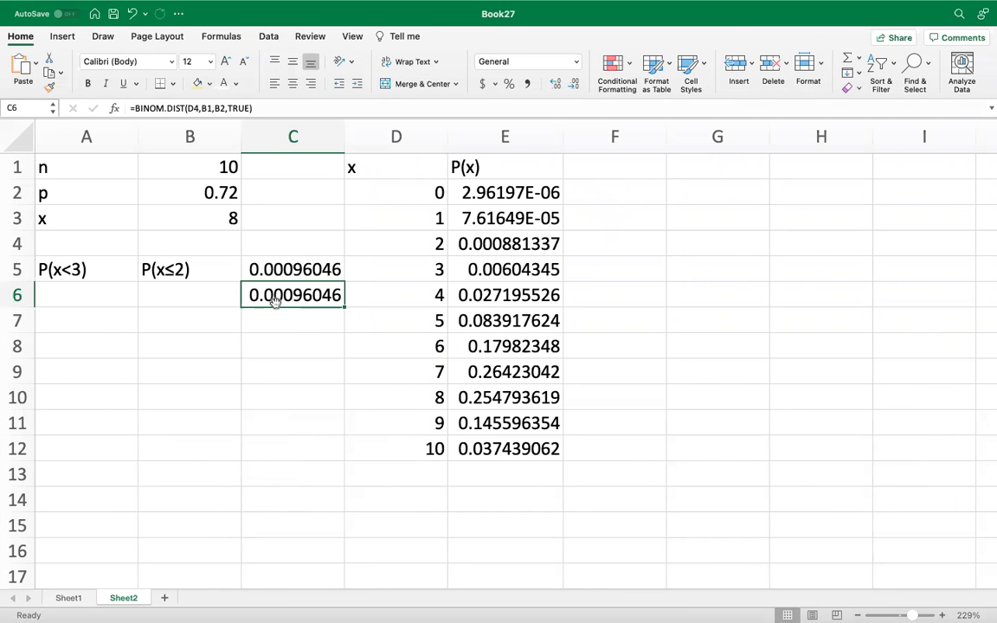
key(ctrl+Left)
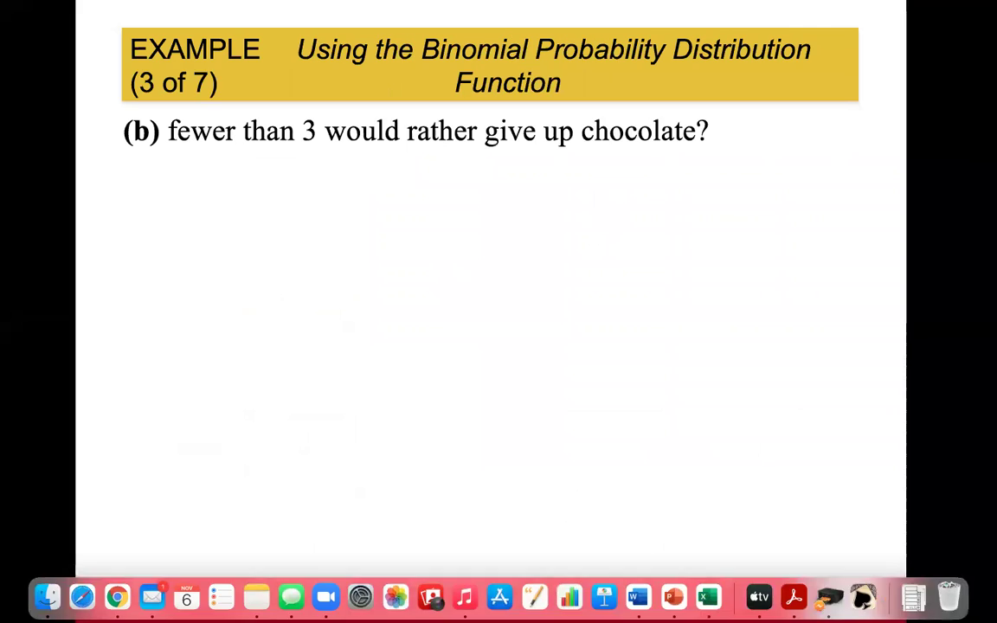
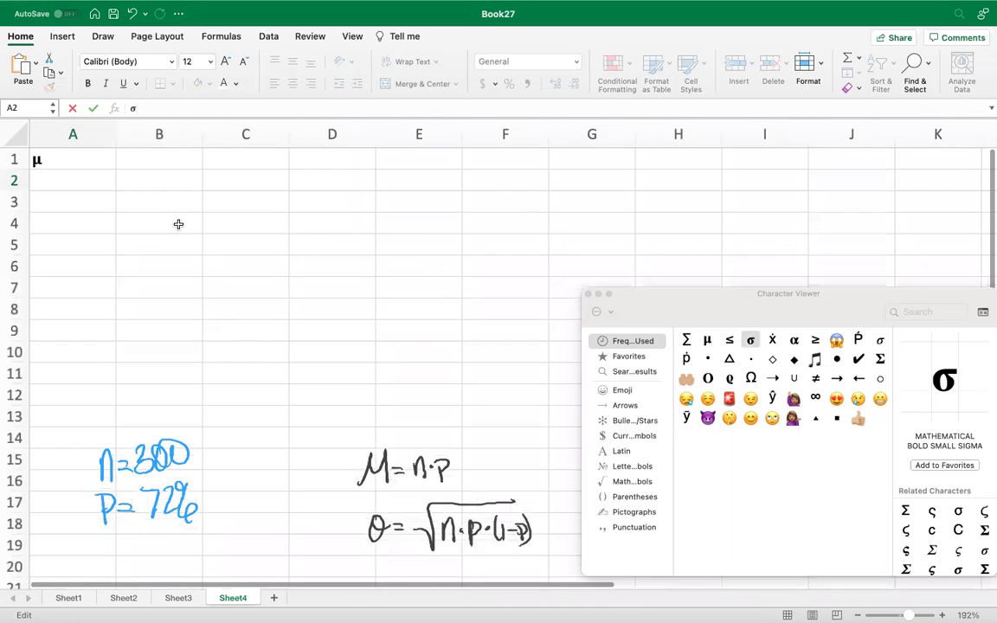
- Below the μ and σ labels on Sheet4, enter n with 300 in A4:B4 and p with 0.72 in A5:B5
click(163, 160)
key(Down)
key(Down)
key(Down)
key(Left)
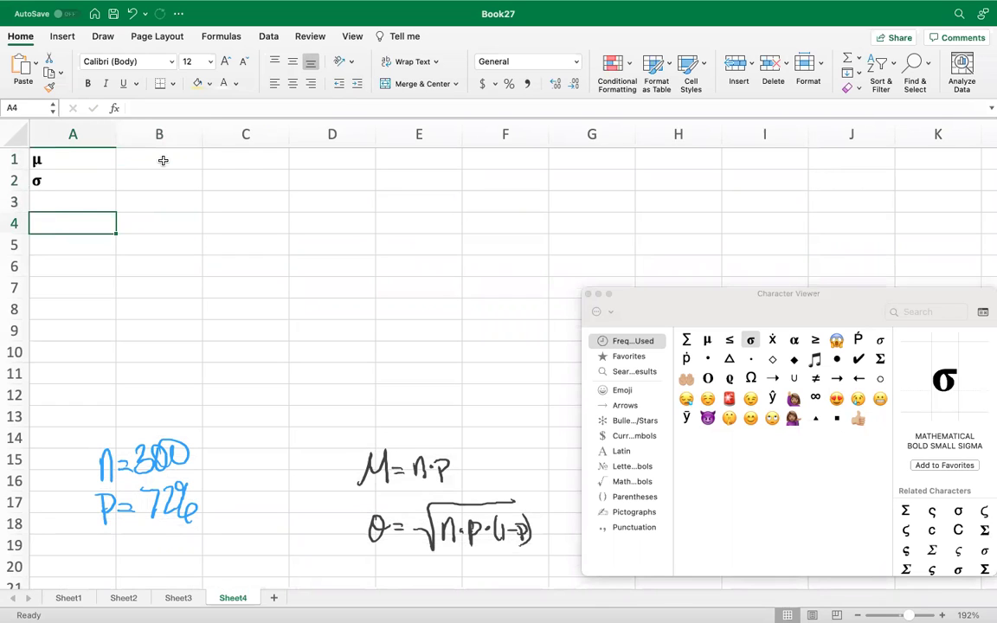
text(n)
key(Tab)
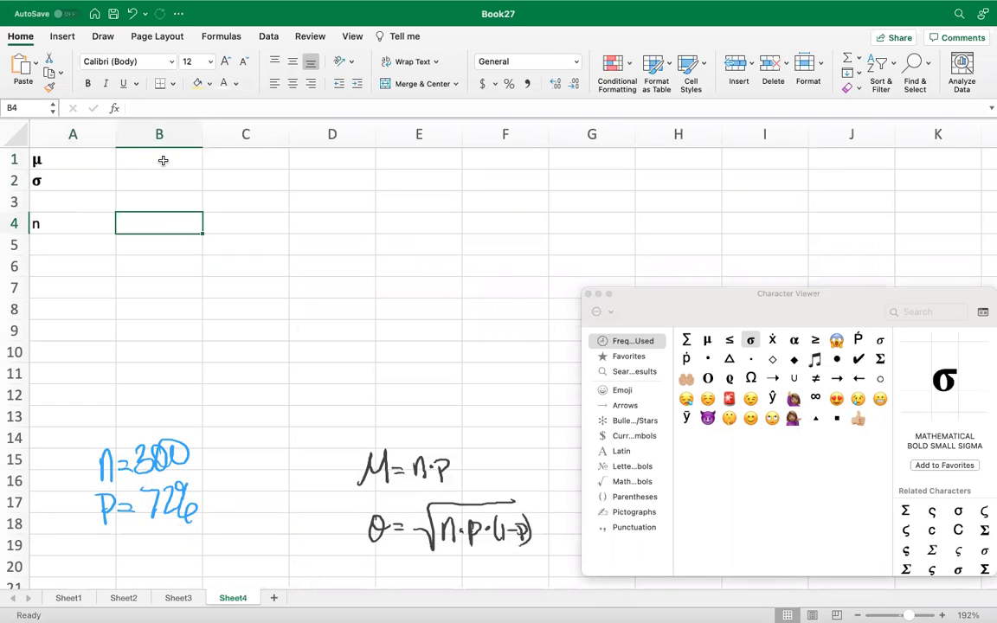
text(300)
key(Return)
text(p)
key(Tab)
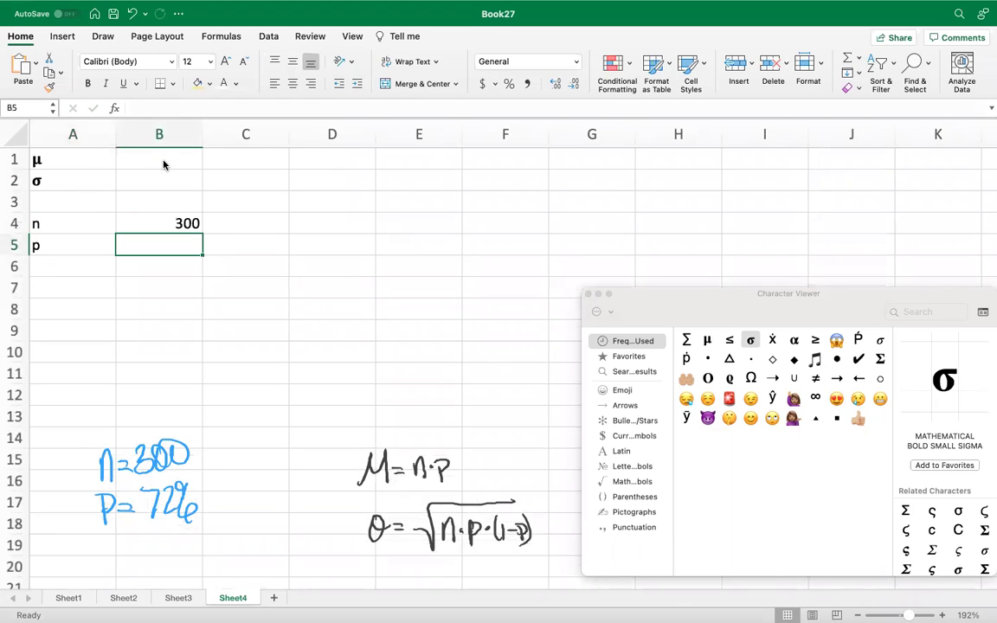
text(0.72)
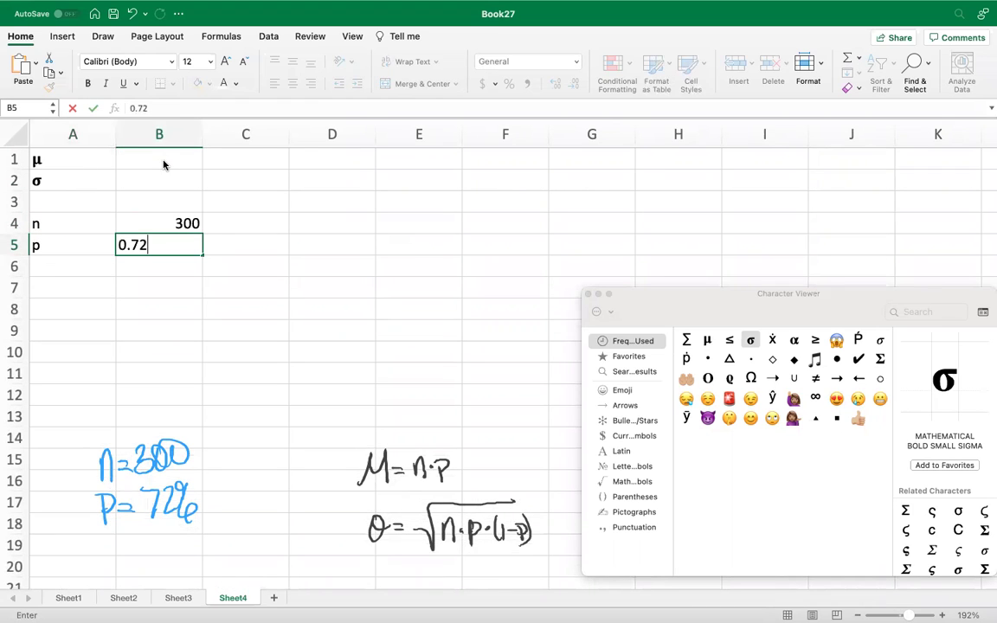
key(Return)
- Label A6 as 1-p and calculate it in B6 with the formula =1-B5
text(1-p)
key(Tab)
text(=1-)
click(162, 245)
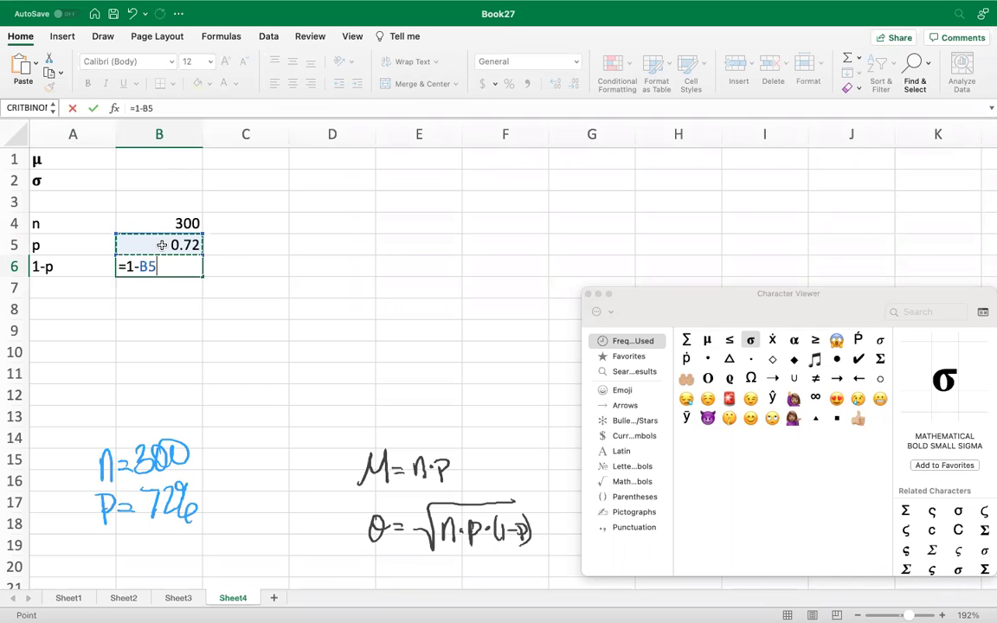
key(Return)
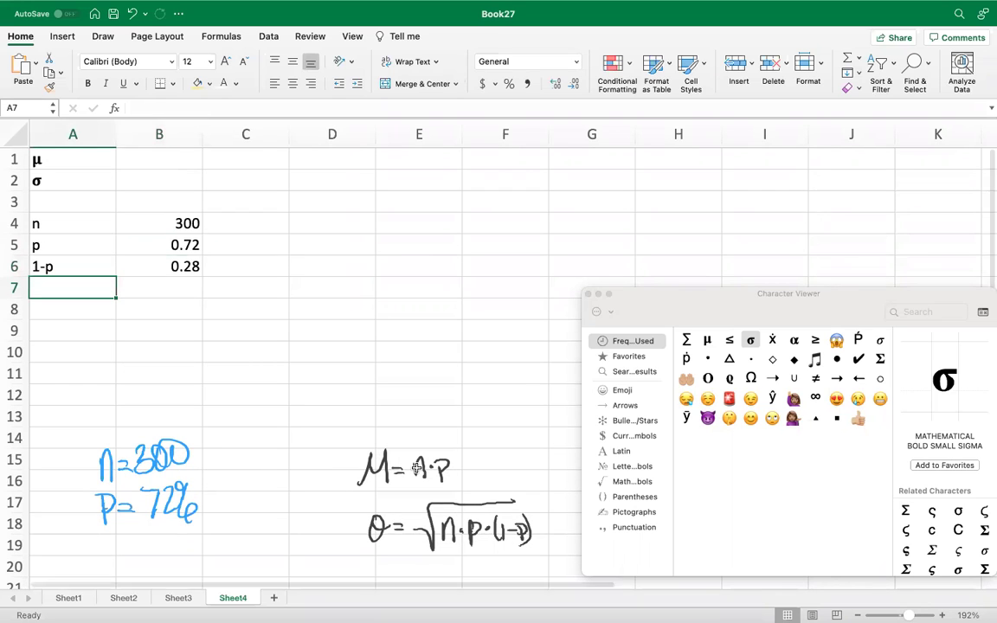
- Calculate the mean in cell B1, beside the μ label, with the formula =B4*B5
click(142, 172)
click(141, 168)
text(=)
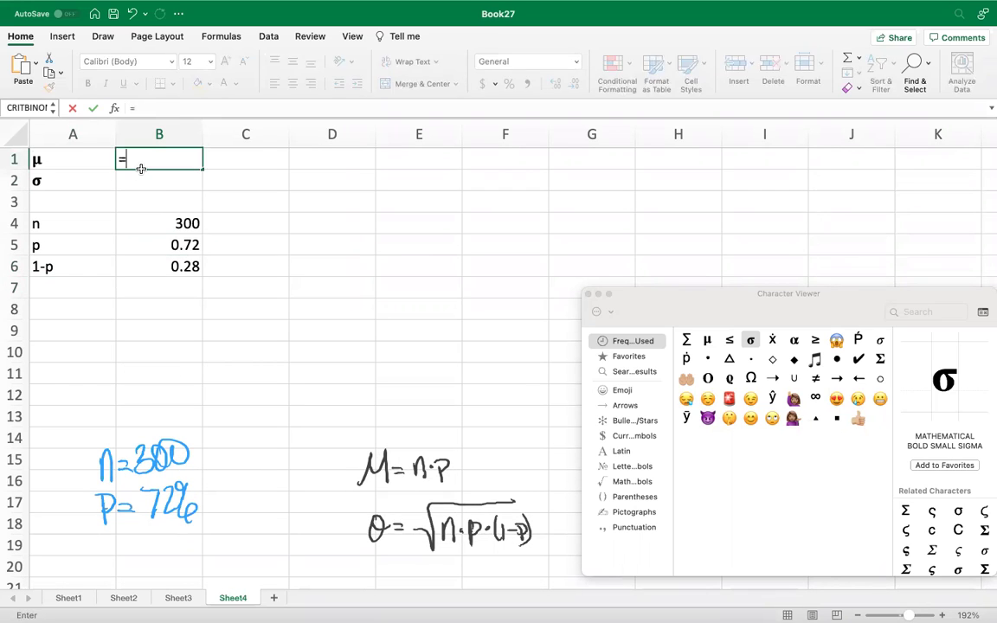
click(180, 226)
text(*)
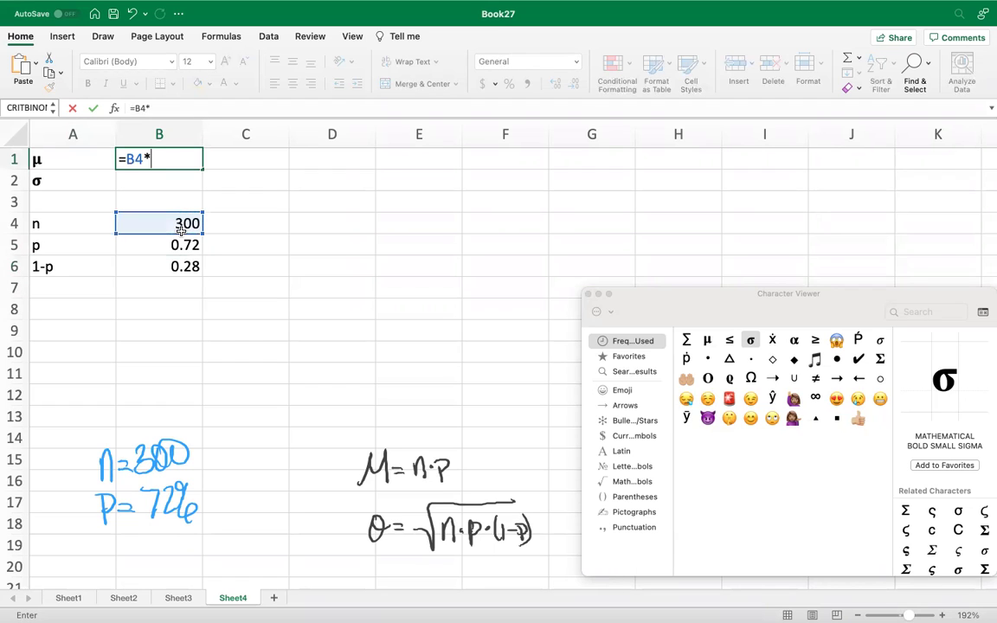
click(177, 246)
key(Return)
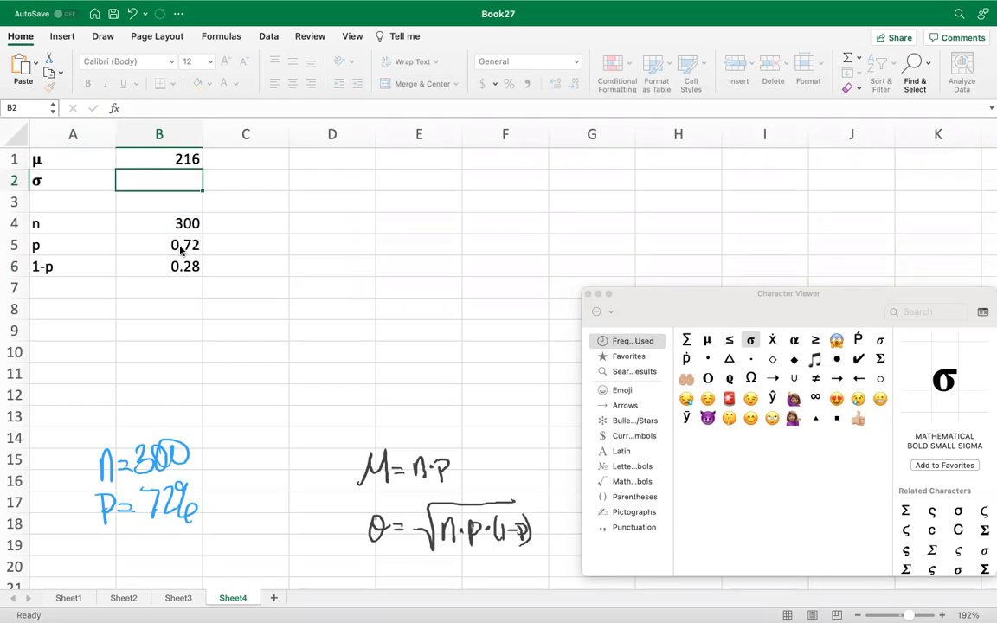
- Calculate the standard deviation in cell B2 with the formula =SQRT(B4*B5*B6)
text(=)
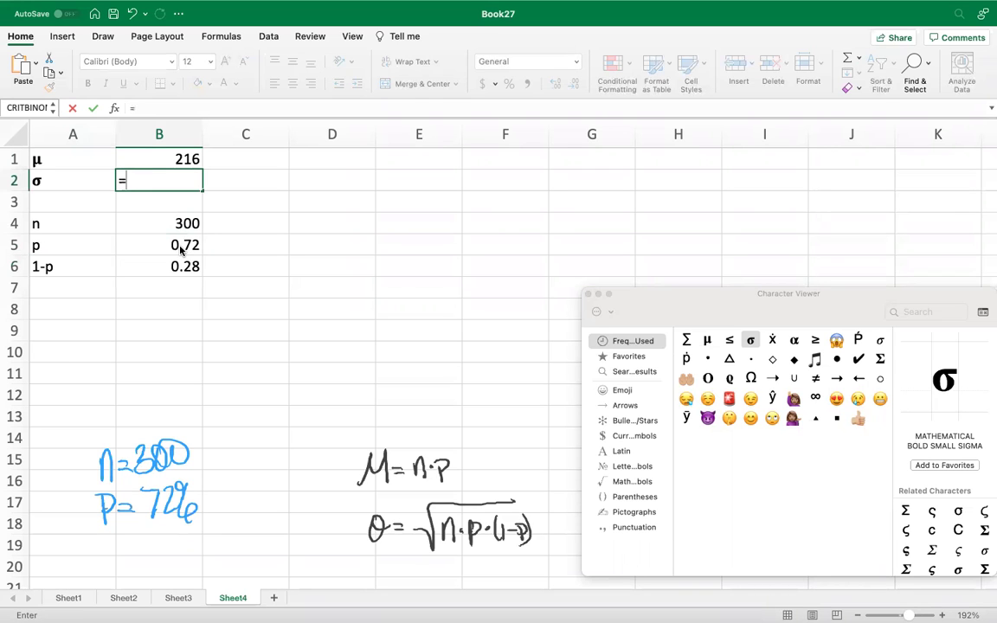
mouse_move(364, 616)
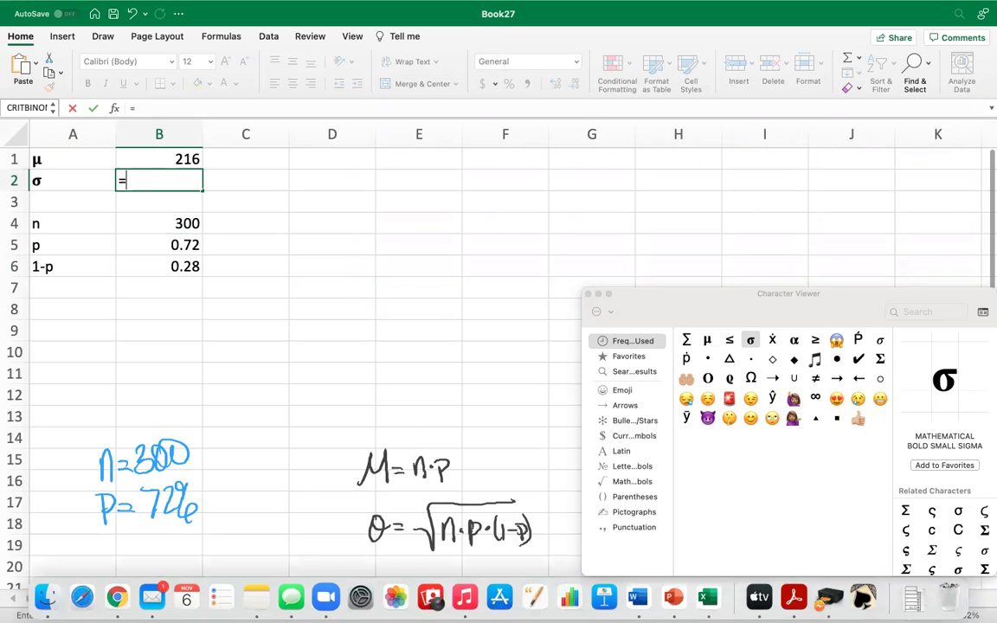
text(sqr)
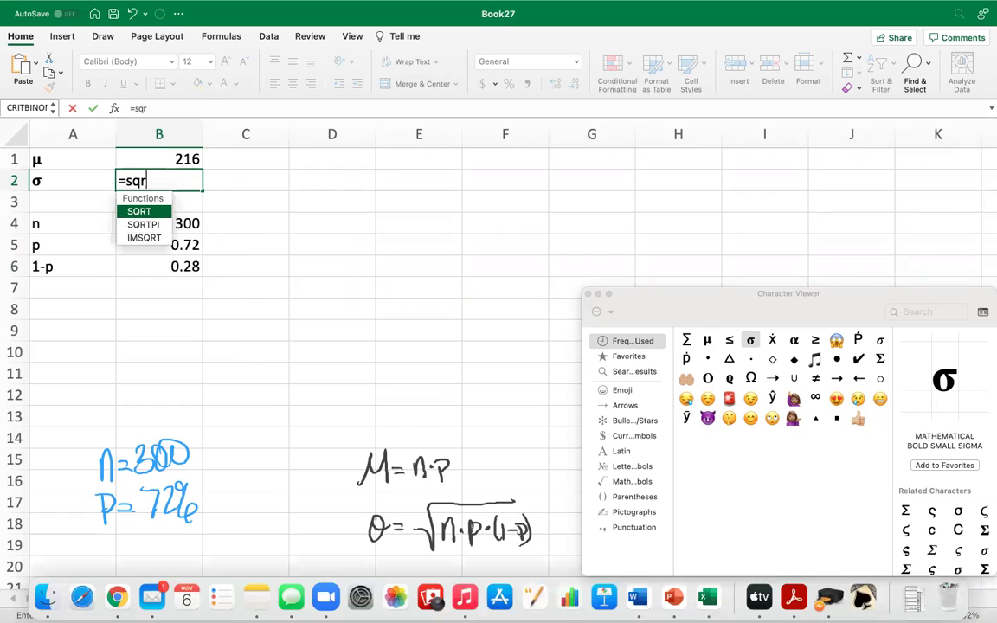
double_click(137, 210)
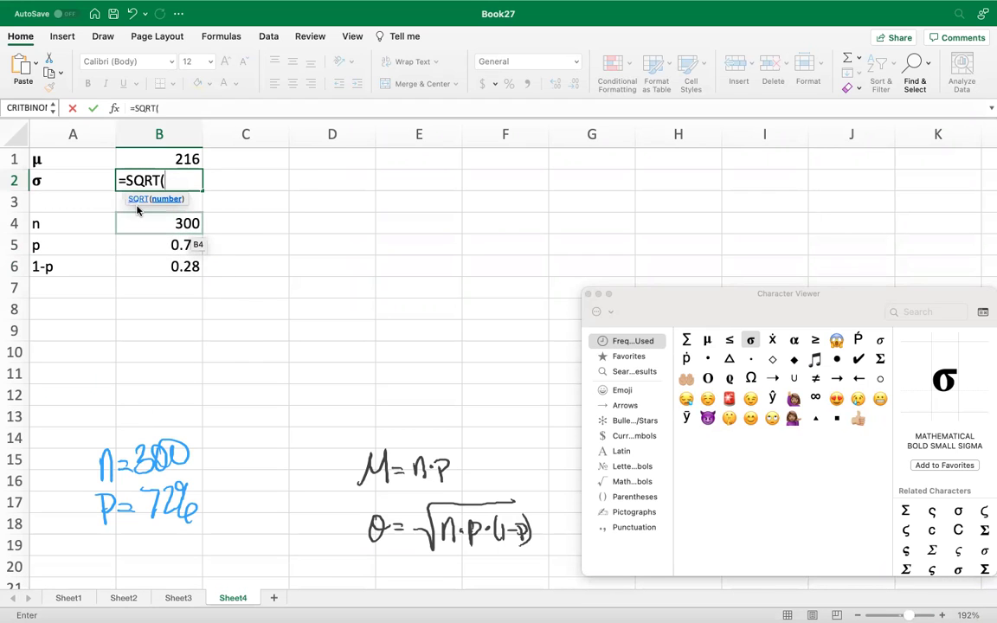
click(142, 222)
text(*)
click(142, 244)
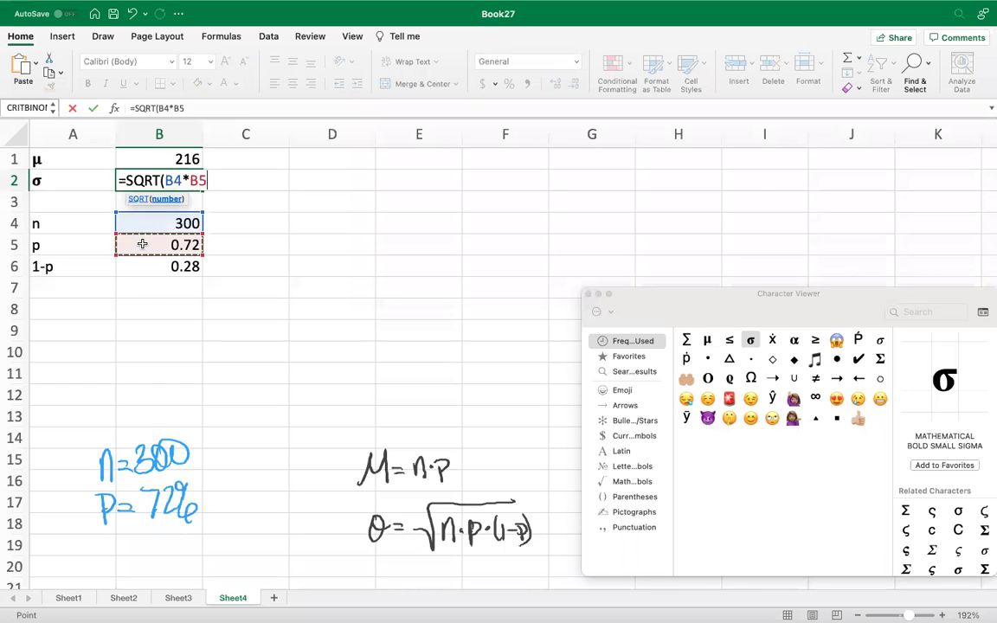
text(*)
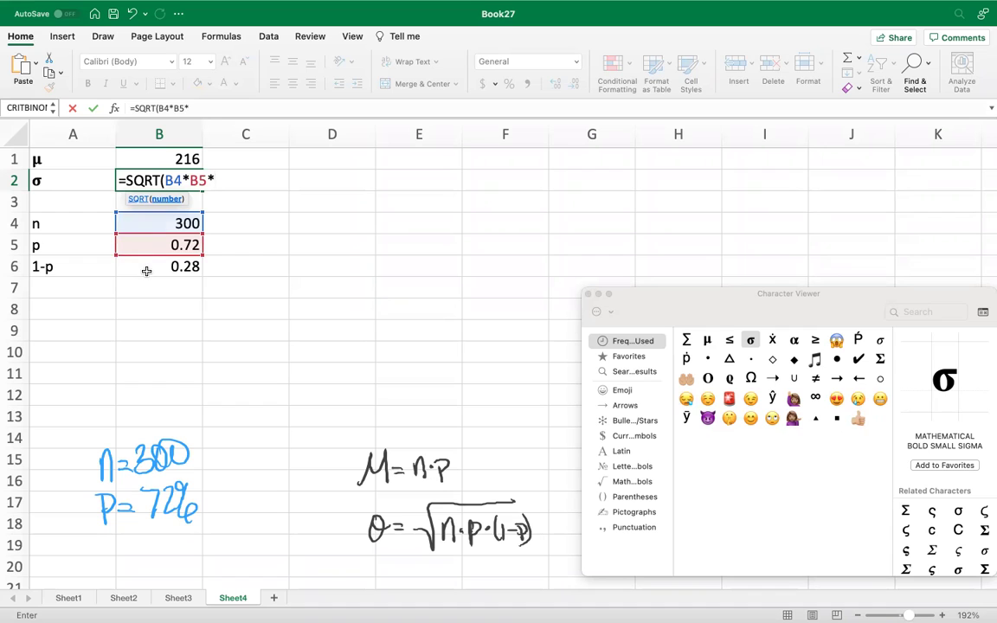
click(144, 268)
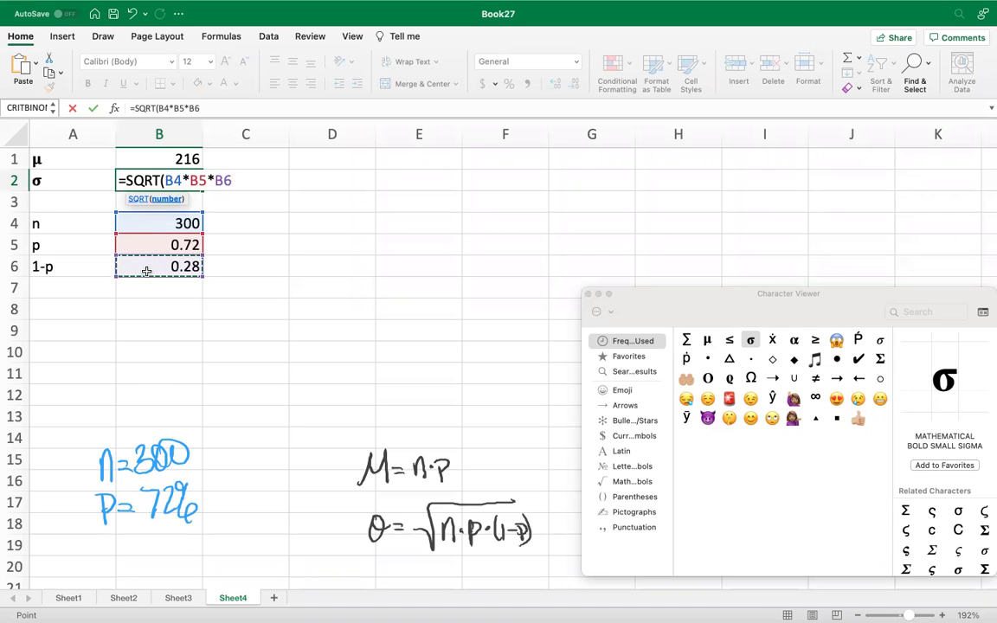
text())
key(Return)
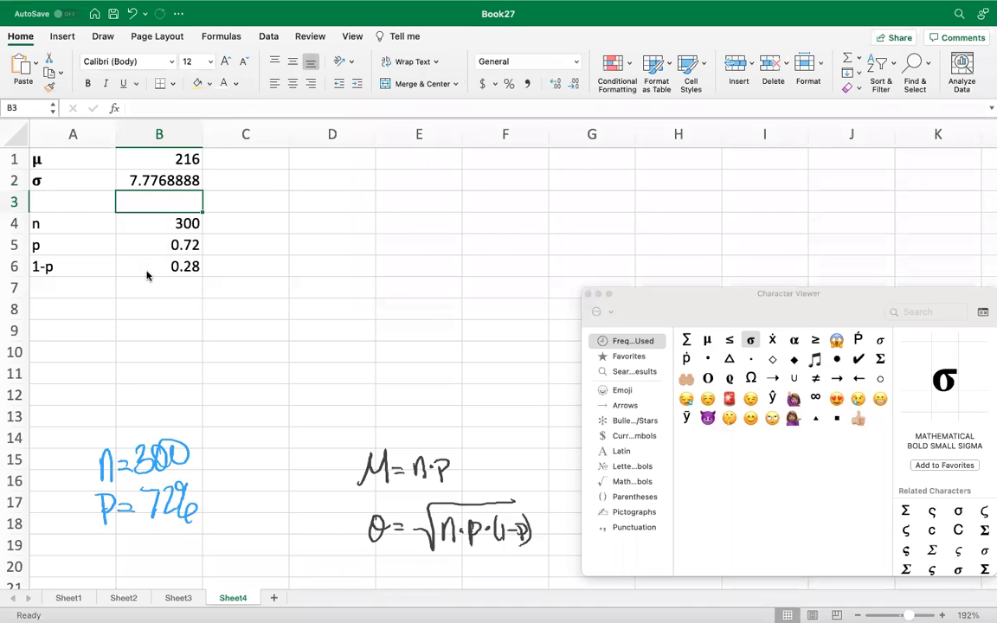
- Check the formulas in B1 and B2, and advance the slides past the mean and standard deviation solution to the example on graphing binomial distributions
click(123, 153)
click(127, 173)
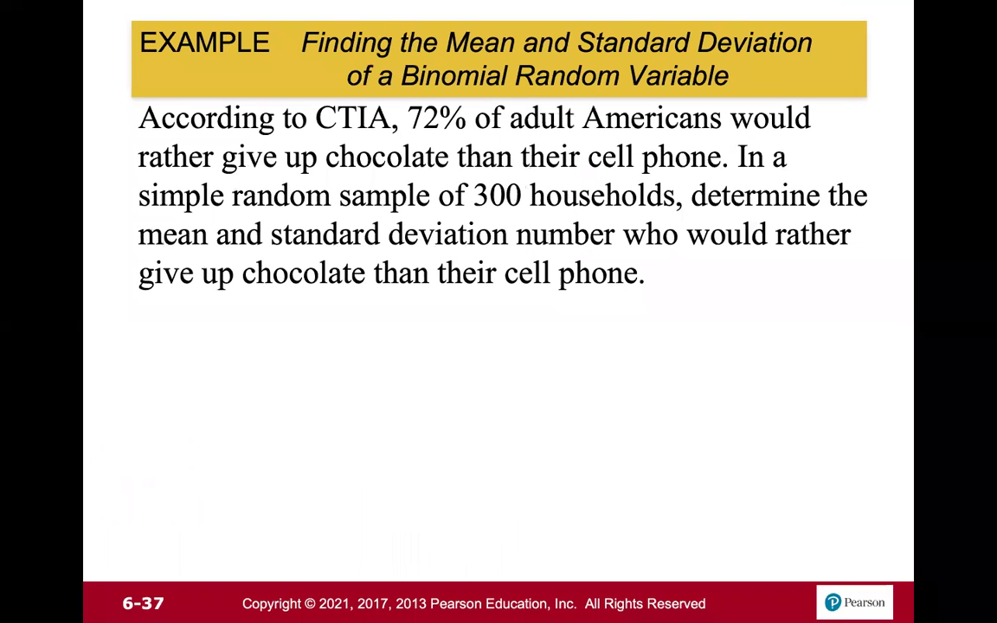
key(Right)
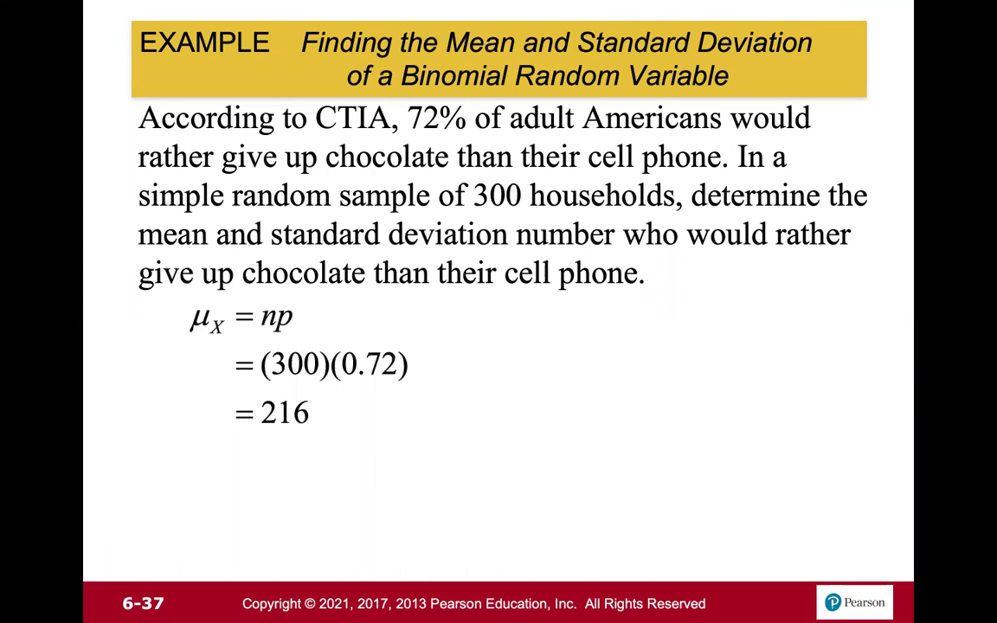
key(Right)
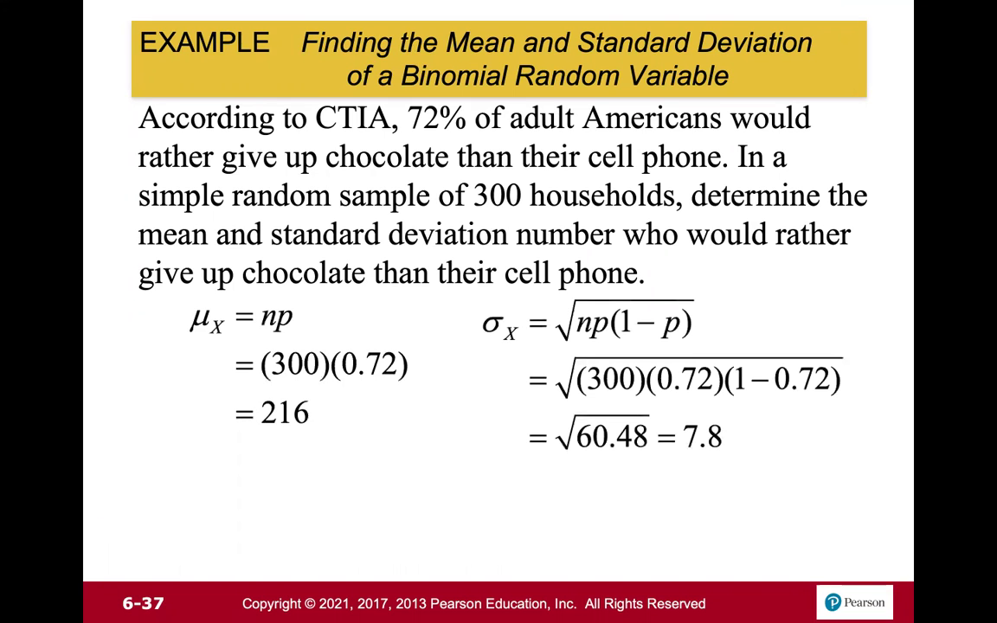
key(Right)
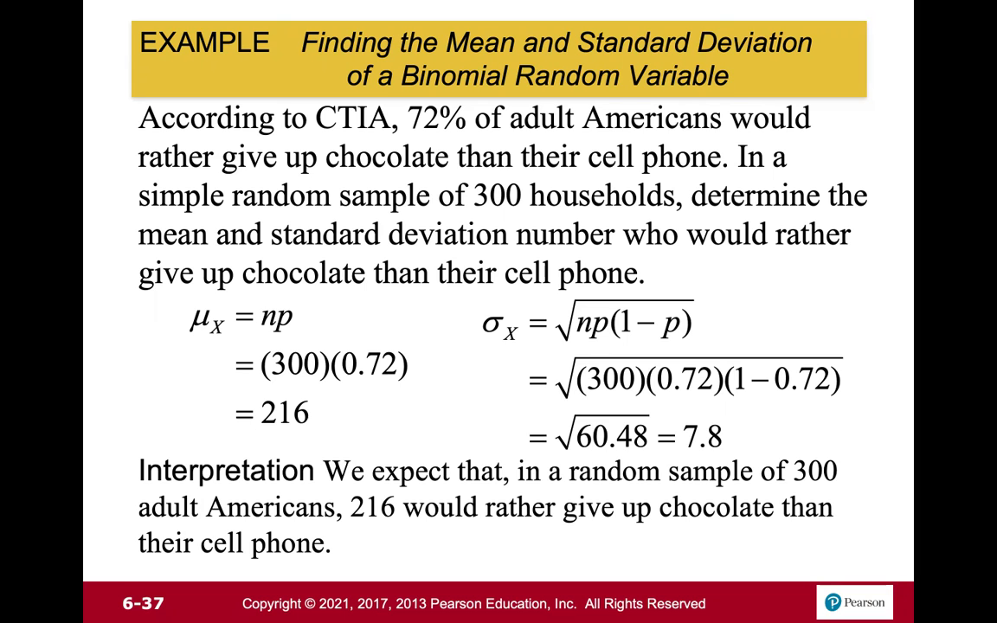
key(Right)
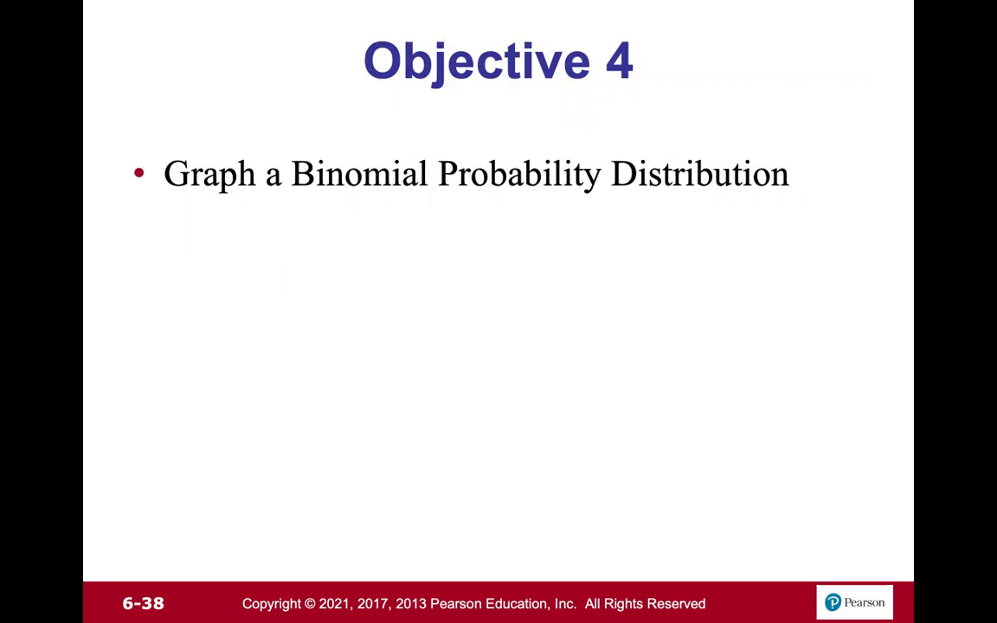
key(Right)
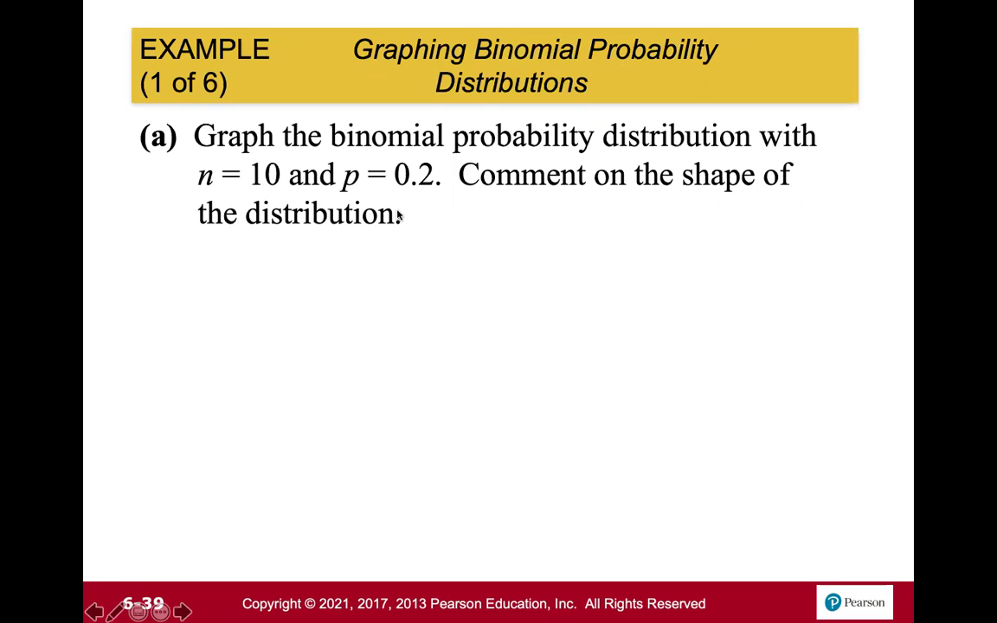
- Handwrite the annotations n=10 and p=0.2 side by side in the blank area below the example's question
mouse_move(98, 562)
mouse_down()
mouse_move(137, 558)
mouse_move(152, 536)
mouse_up()
mouse_move(242, 543)
mouse_down()
mouse_move(256, 554)
mouse_move(275, 547)
mouse_up()
mouse_move(264, 555)
mouse_down()
mouse_move(289, 542)
mouse_move(327, 559)
mouse_up()
click(306, 555)
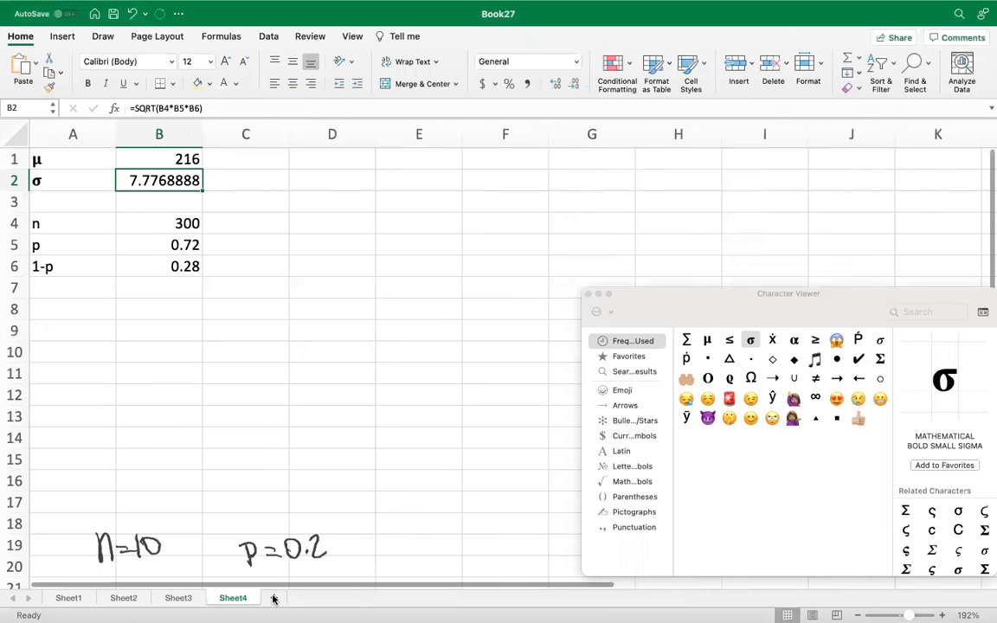
- Add a new worksheet in the Excel workbook and enter the headers x and P(x) in A1:B1
click(273, 599)
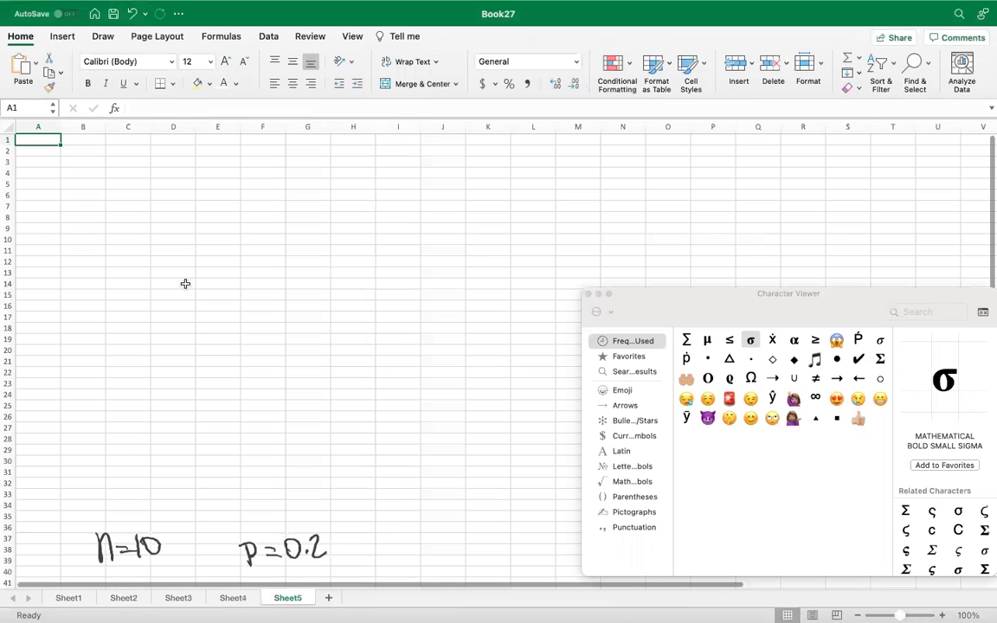
scroll(186, 284, up, 5)
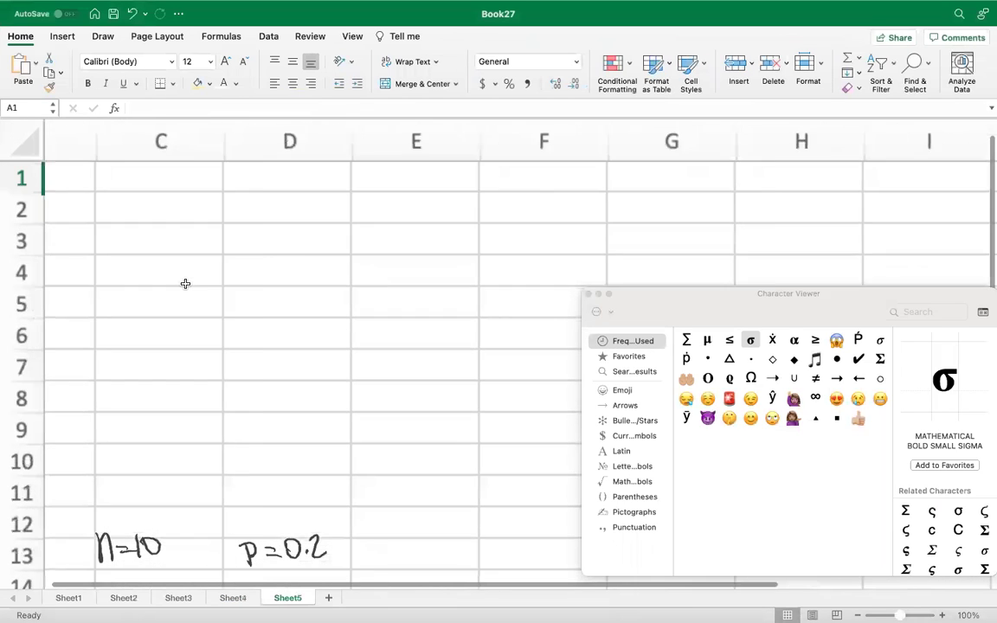
scroll(185, 284, up, 3)
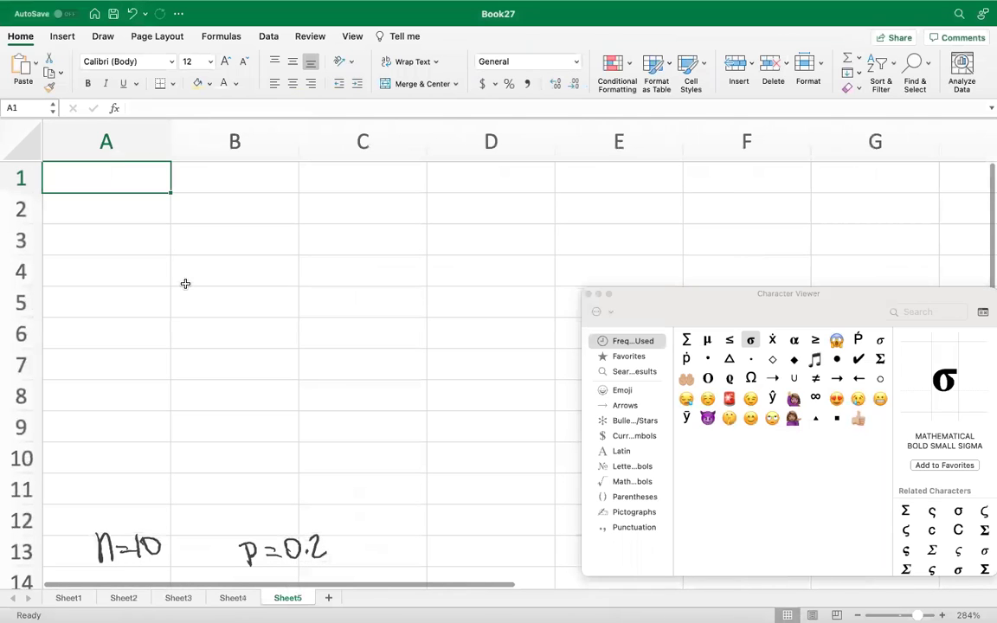
text(x)
key(Tab)
text(P()
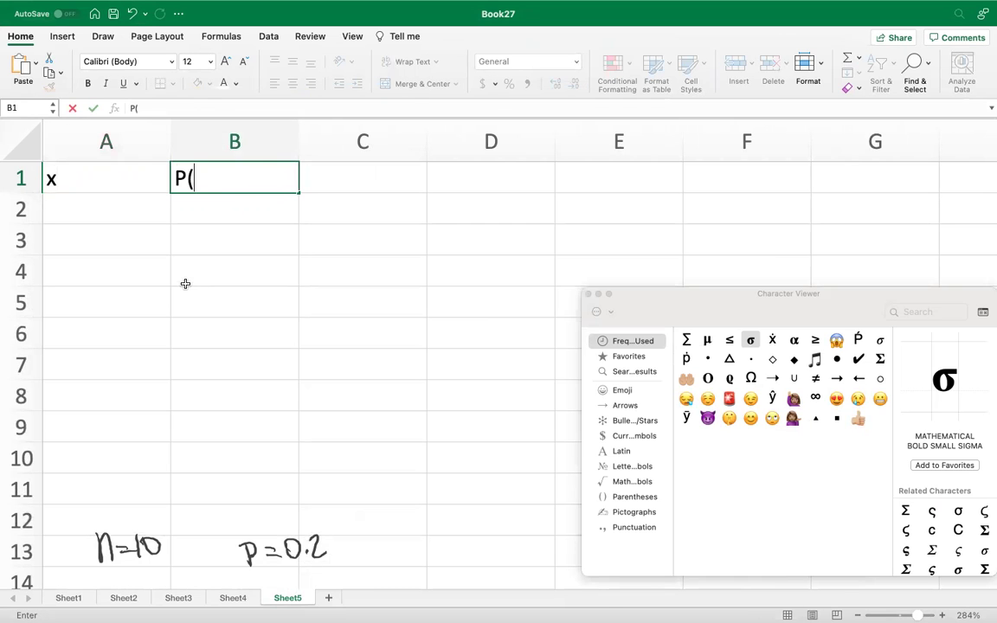
text(x))
key(Return)
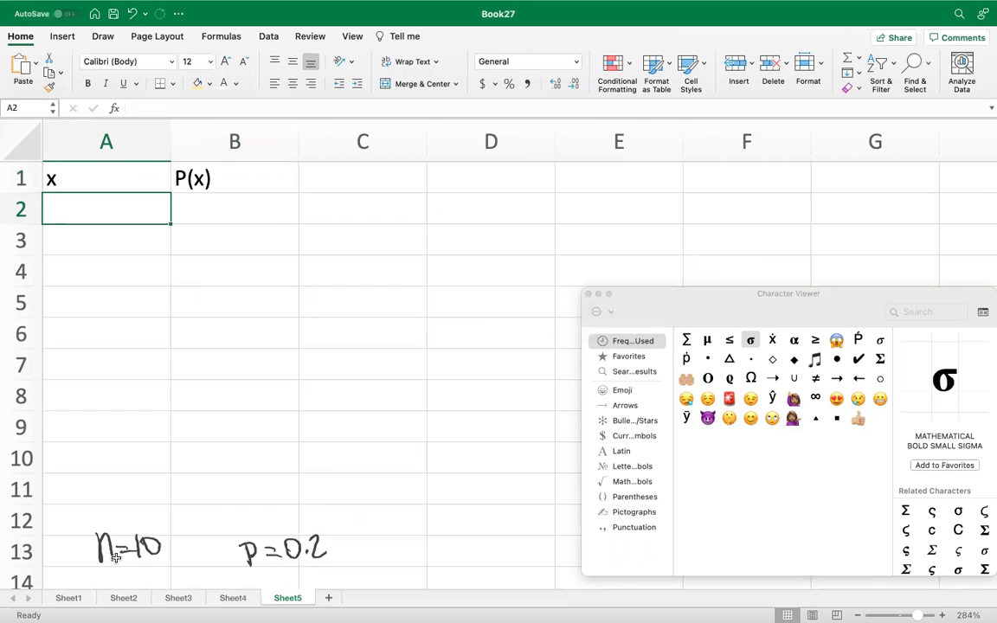
- Fill the x column with the whole numbers 0 through 10 in cells A2:A12
text(0)
key(Return)
text(1)
key(Return)
text(2)
key(Return)
text(3)
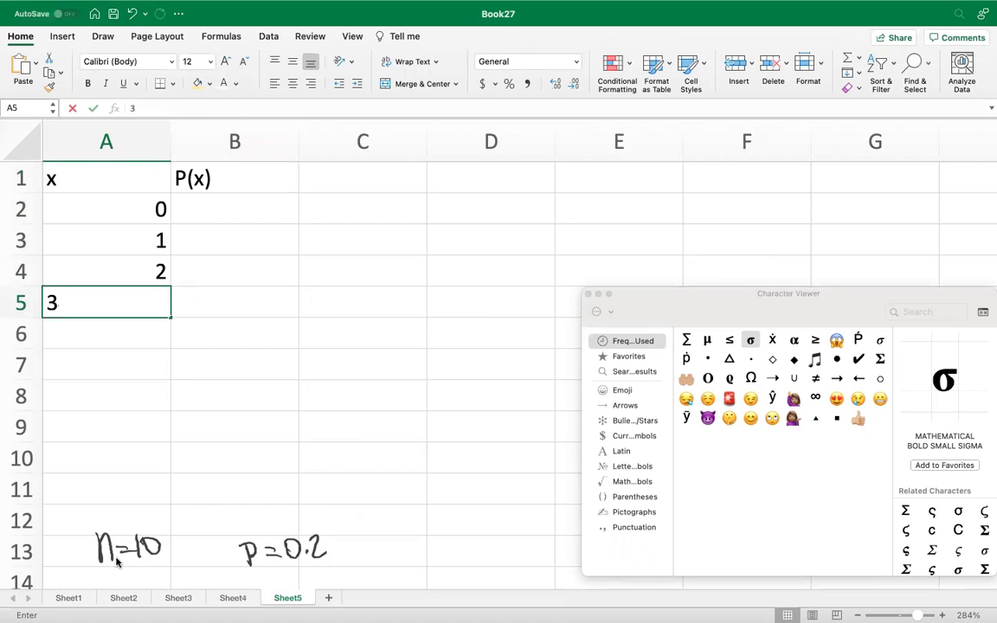
key(Return)
text(4)
key(Return)
text(5)
key(Return)
text(6)
key(Return)
text(7)
key(Return)
text(8)
key(Return)
text(9)
key(Return)
text(10)
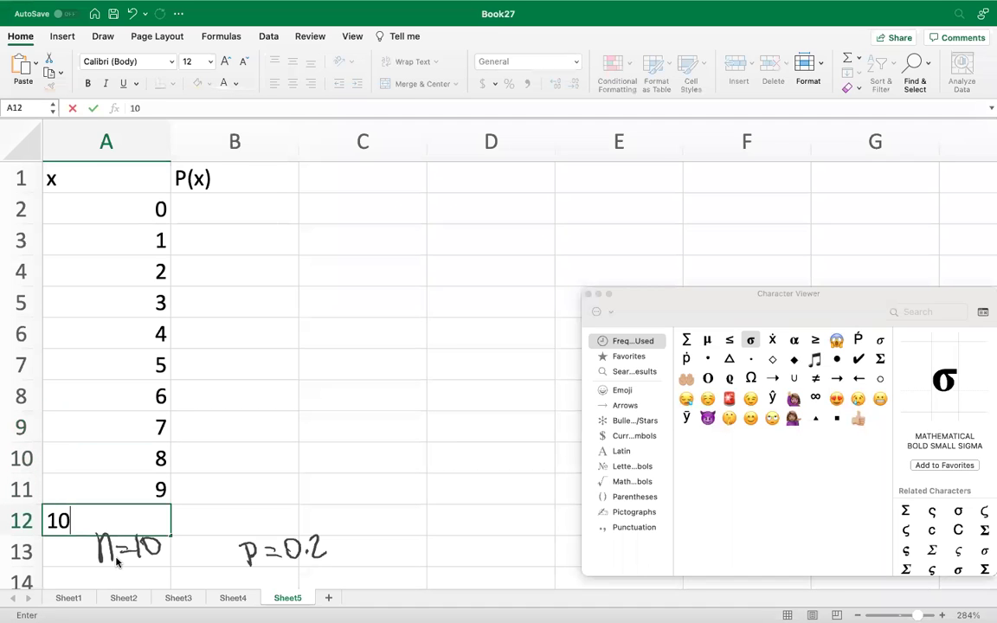
key(Return)
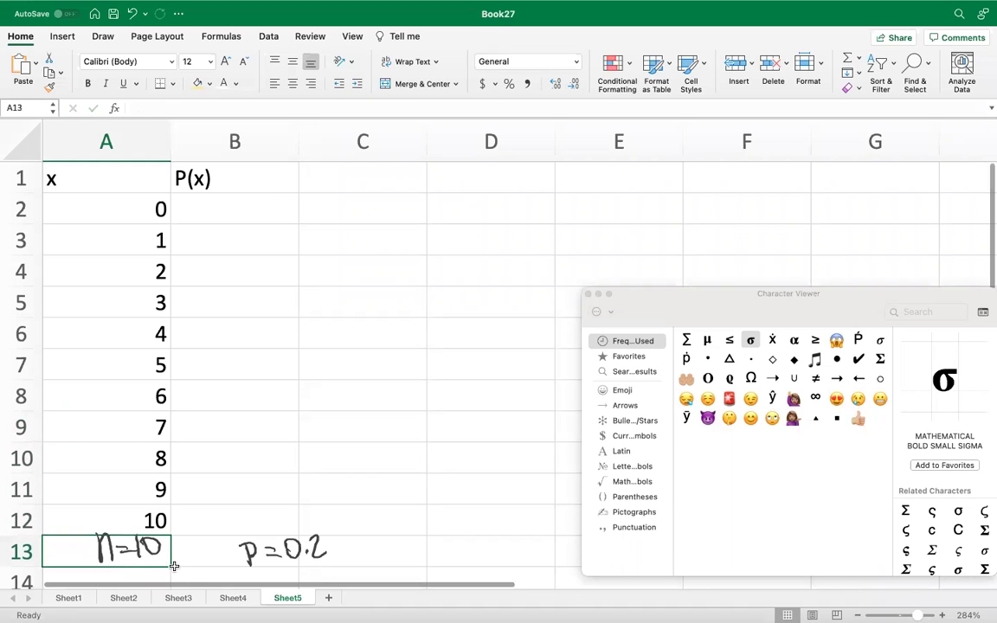
- Enter the parameters n with 10 in D1:E1 and p with 0.2 in D2:E2
click(501, 178)
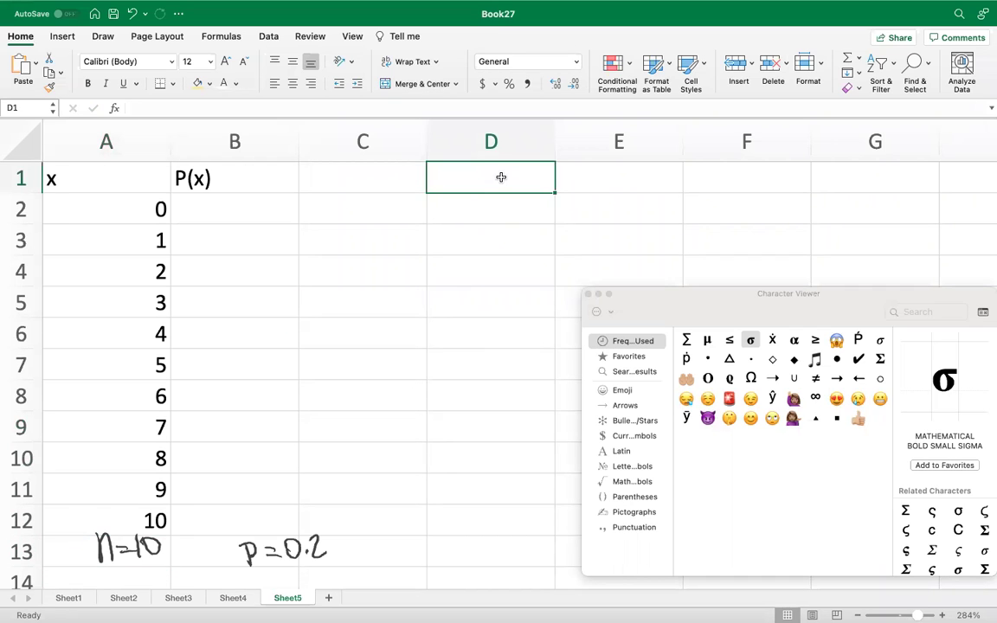
text(n)
key(Tab)
text(10)
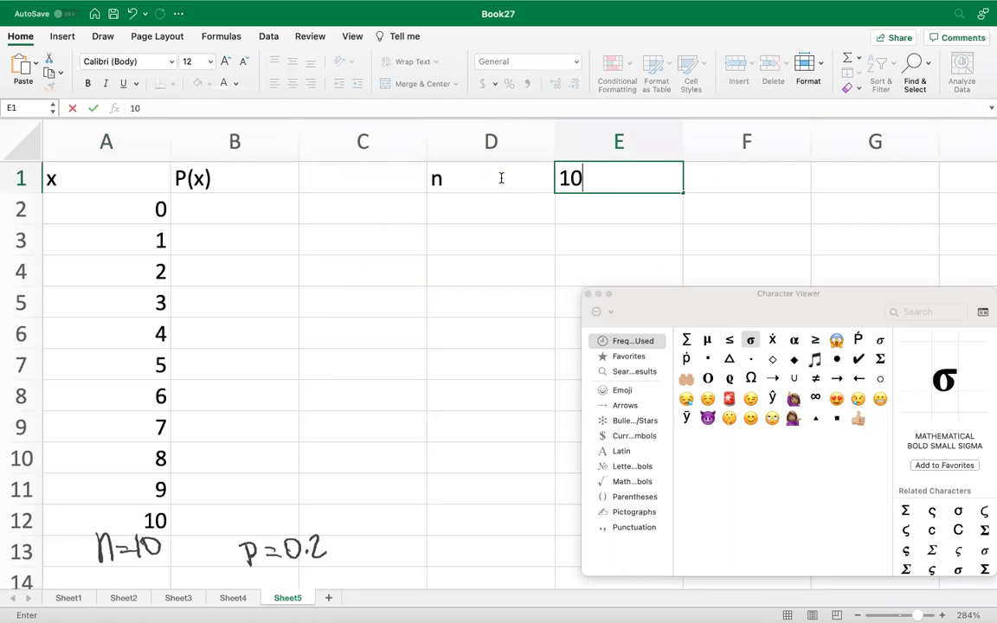
key(Return)
text(p)
key(Tab)
text(0.2)
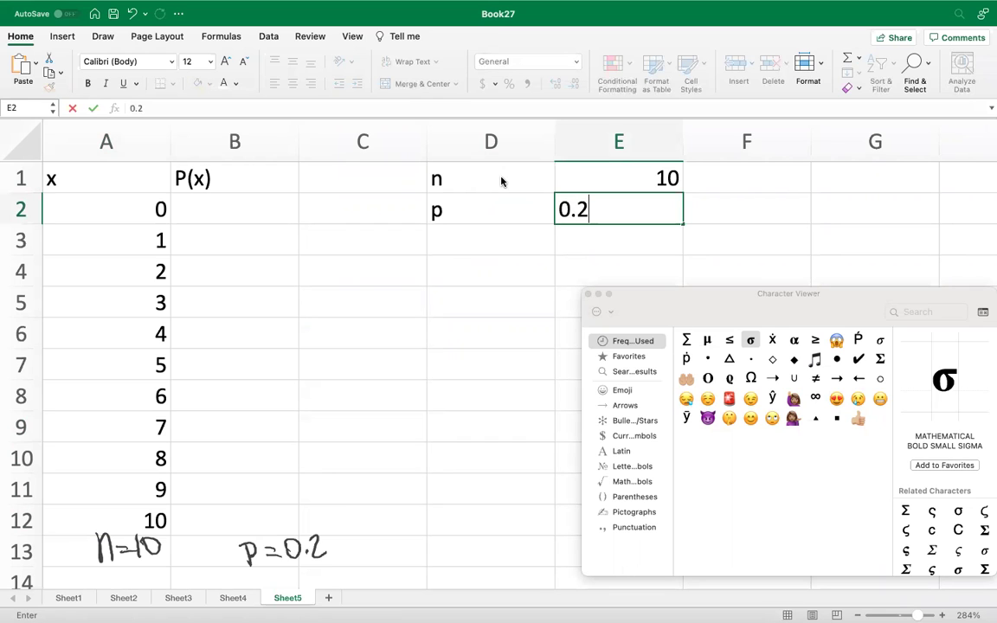
key(Return)
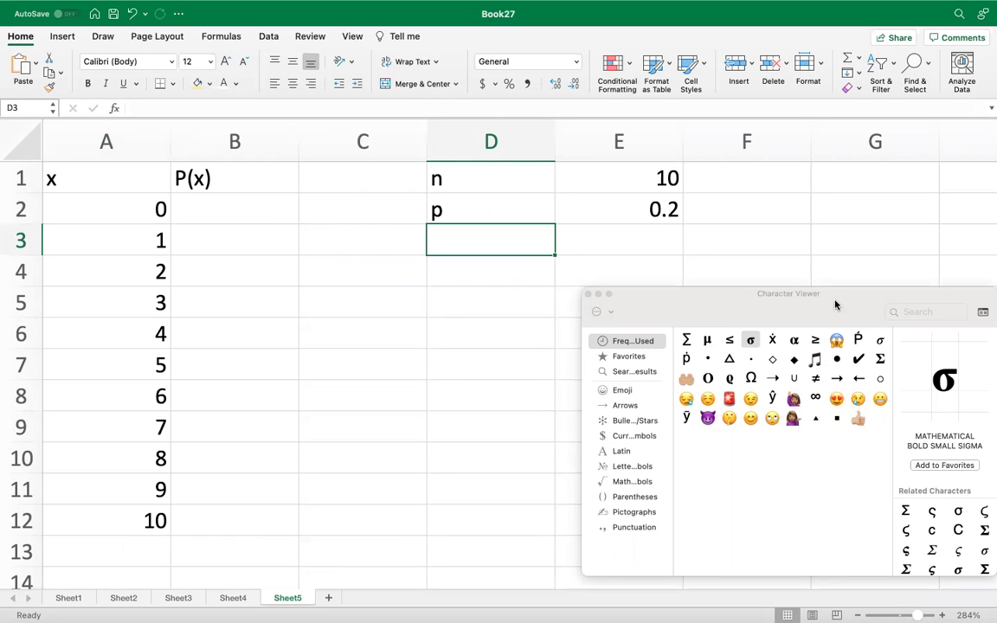
- Enter the formula =BINOM.DIST(A2,E1,E2,FALSE) in B2, using the probability mass function option
click(588, 296)
click(259, 213)
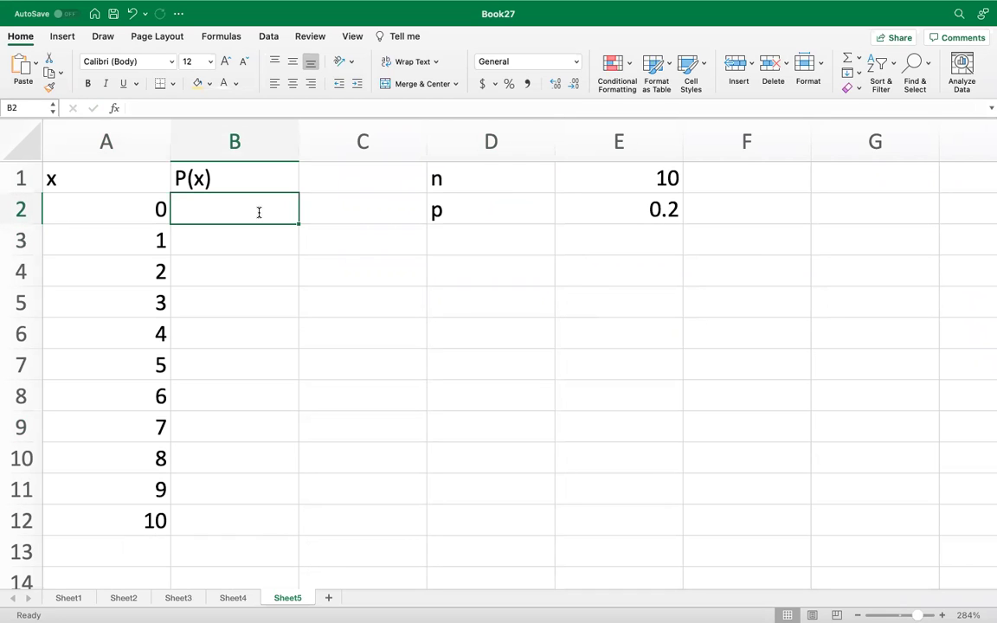
text(=bi)
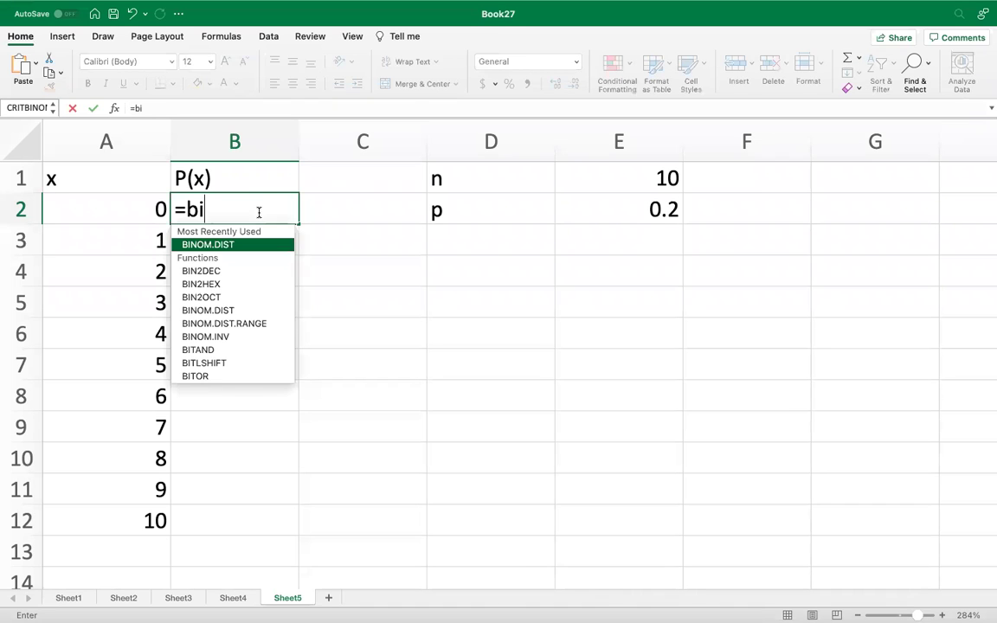
double_click(248, 245)
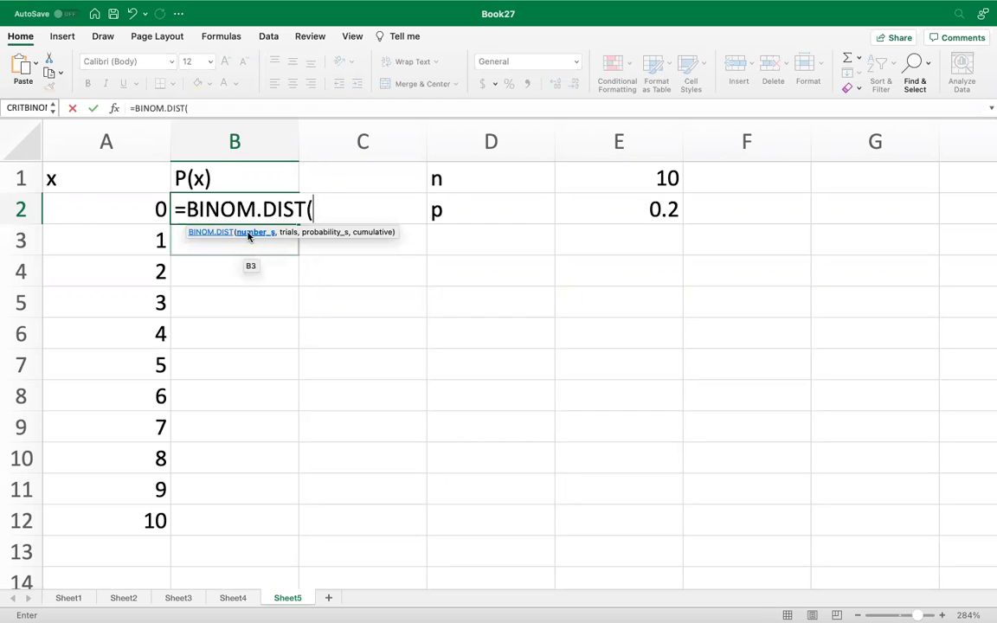
click(146, 208)
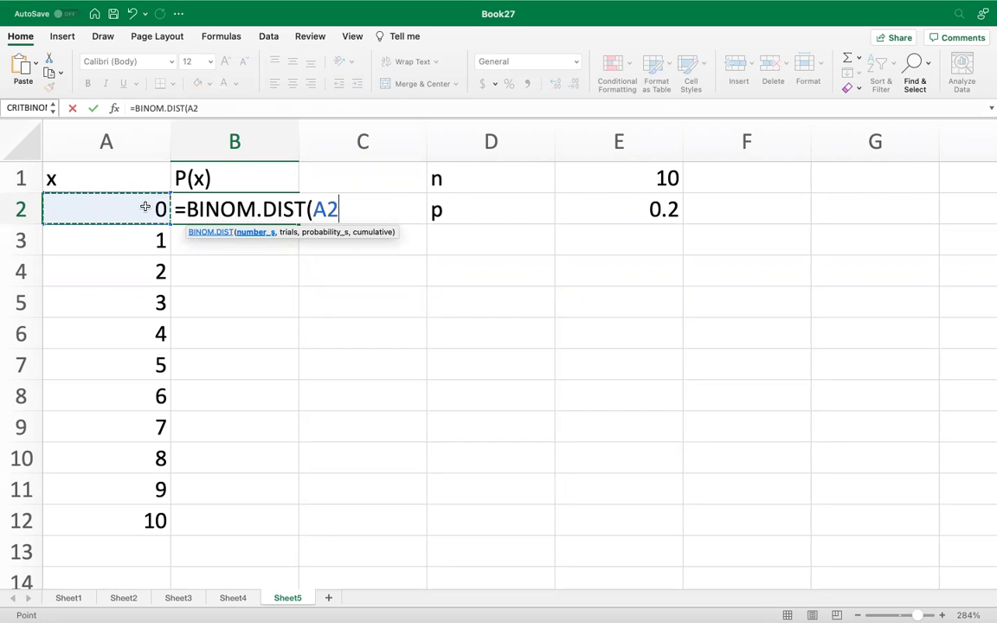
text(,)
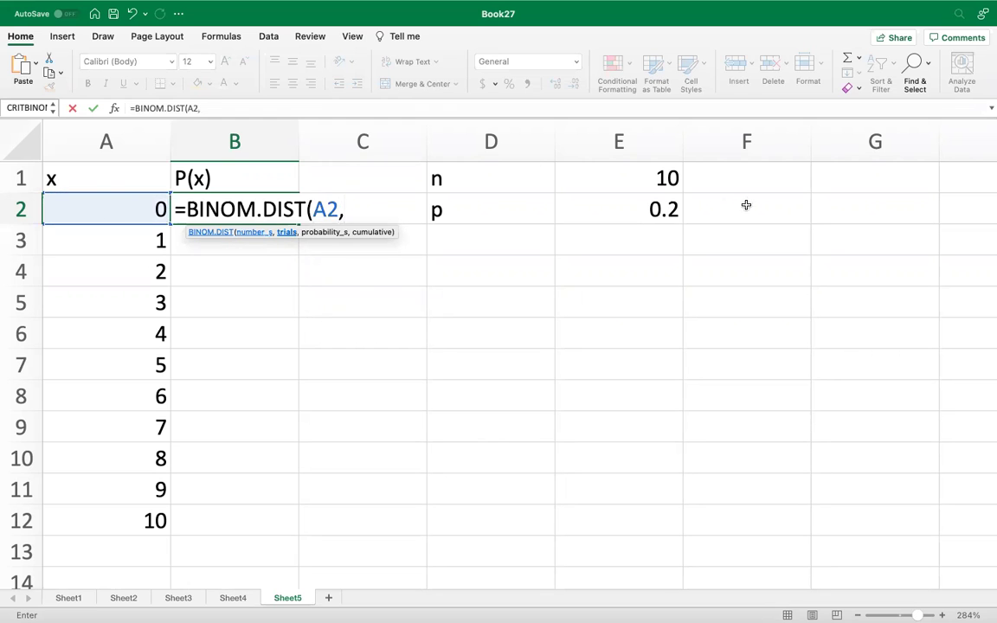
click(658, 173)
text(,)
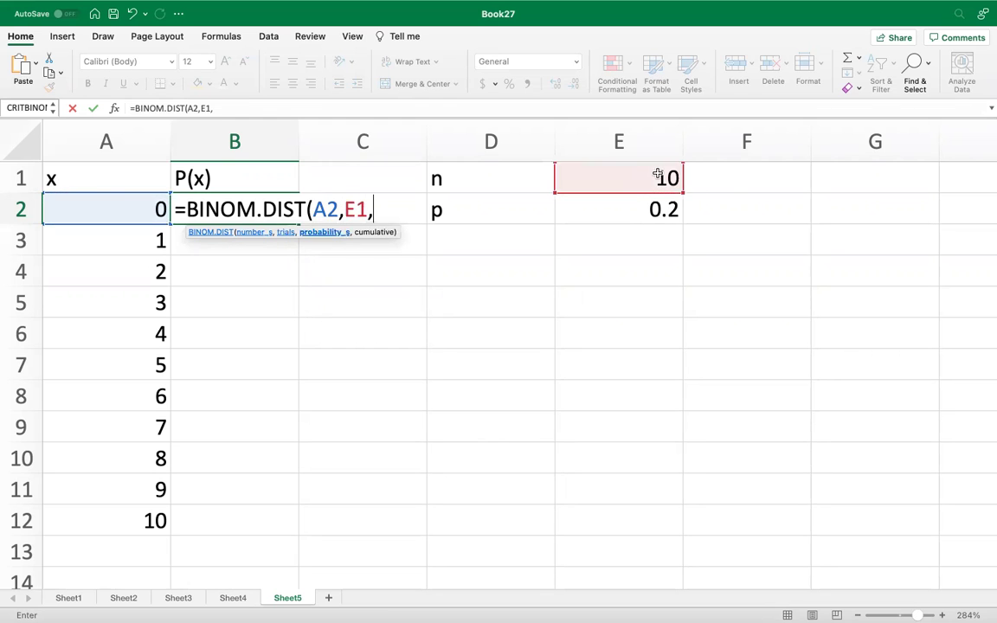
click(657, 211)
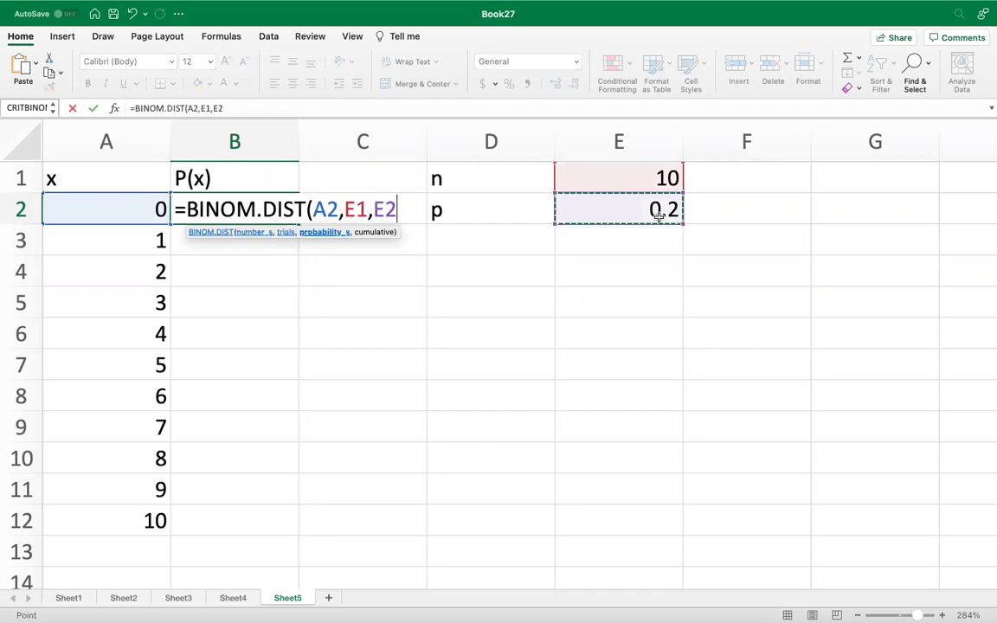
text(,)
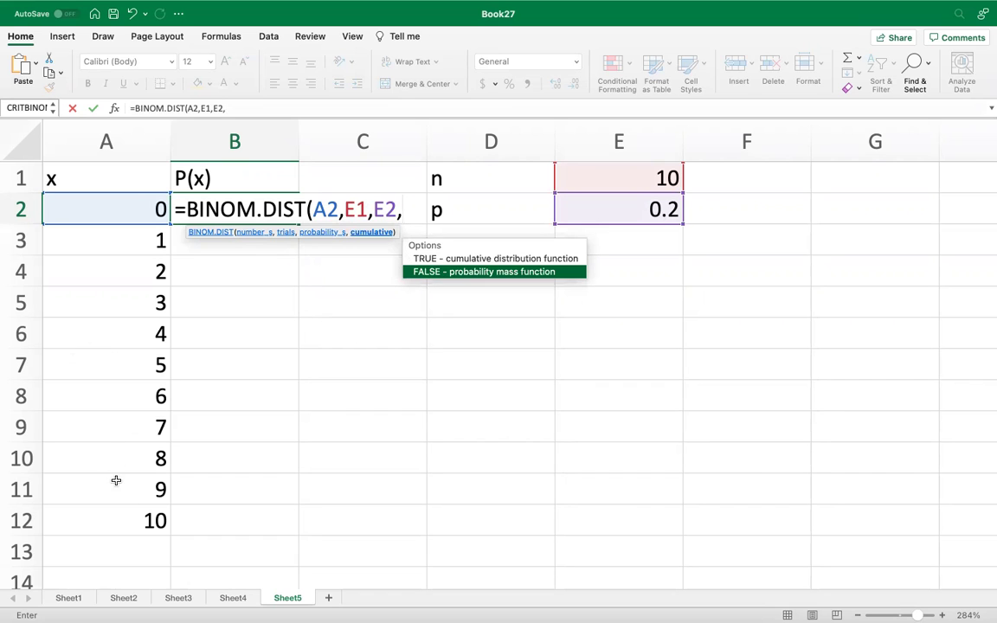
double_click(423, 273)
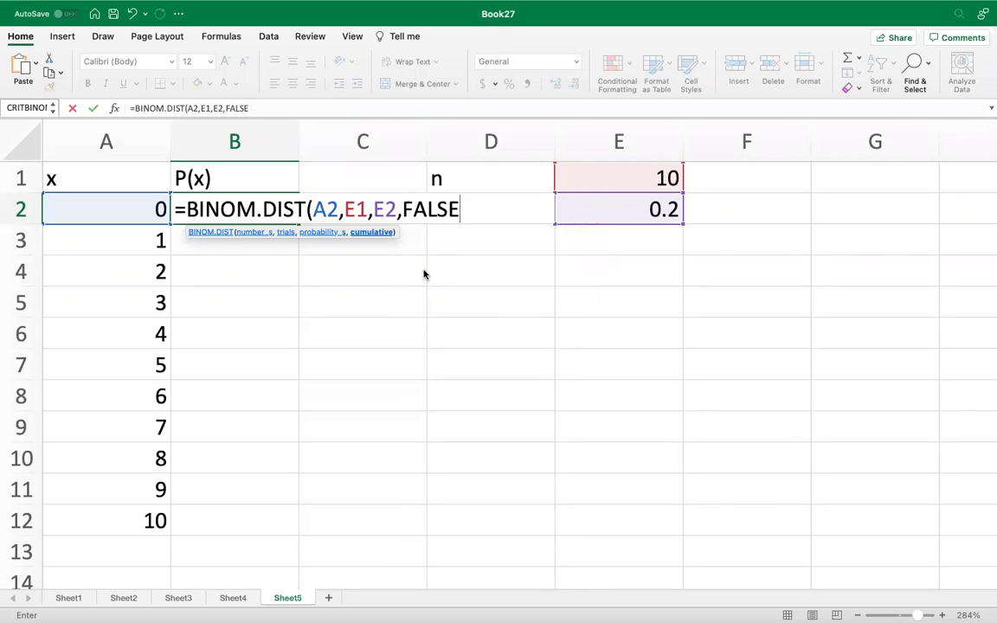
key(Return)
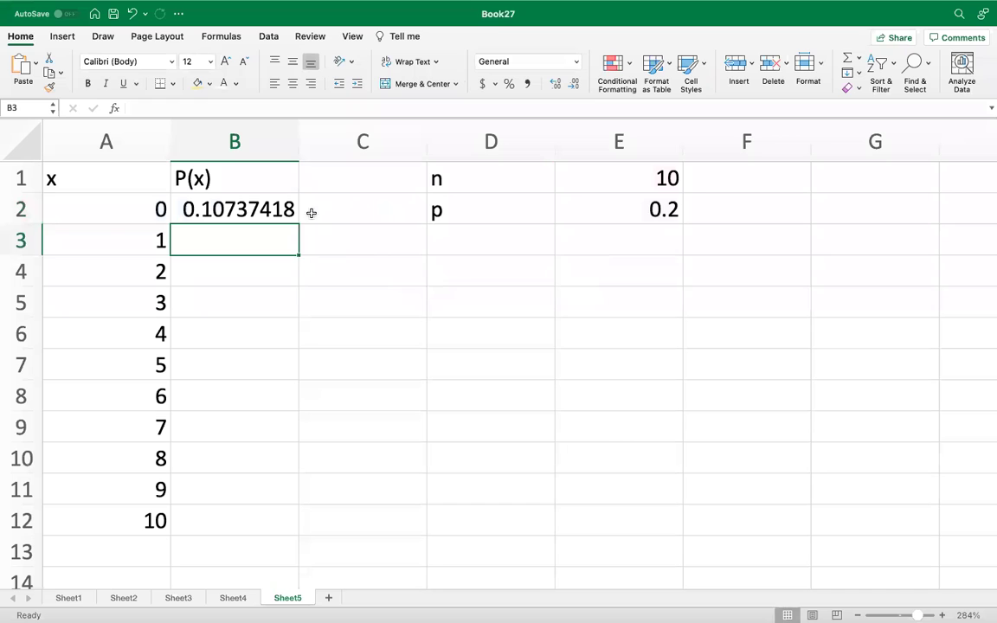
- Make the n and p references in B2's formula absolute, as $E$1 and $E$2
click(266, 208)
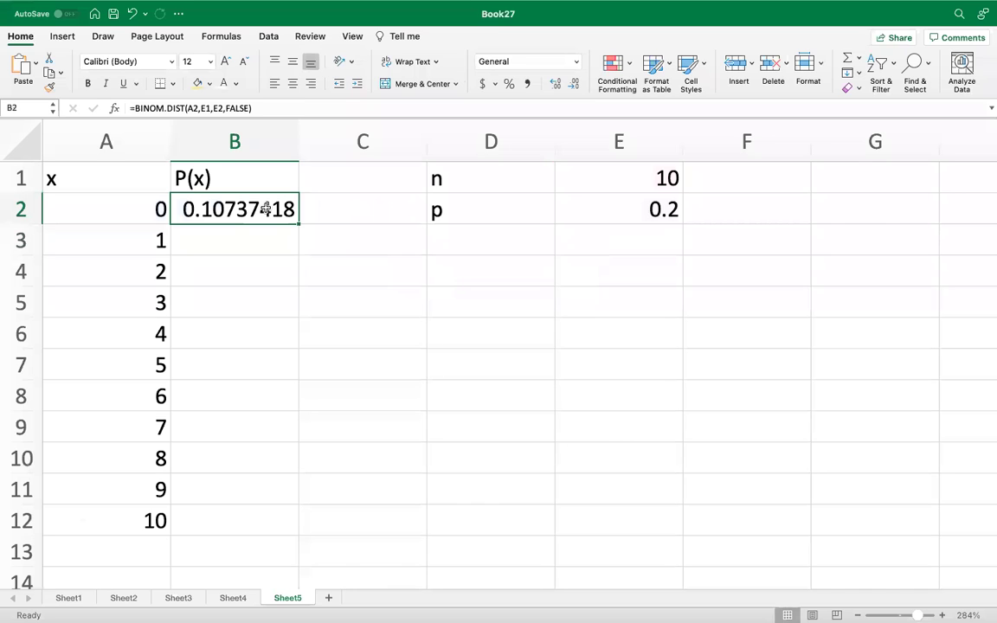
click(204, 108)
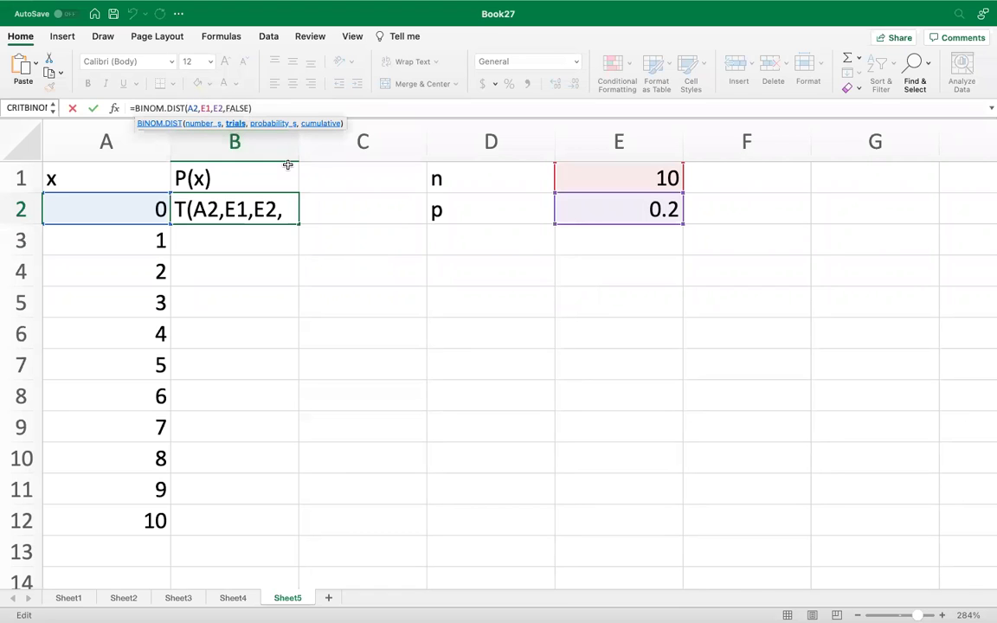
text($)
key(Right)
text($)
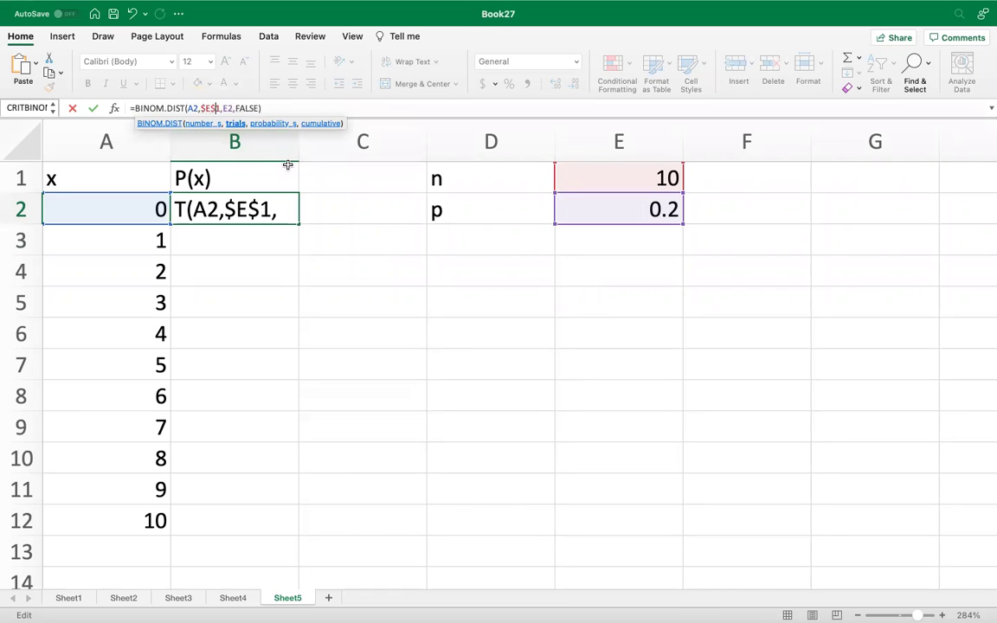
key(Right)
key(Right)
text($)
key(Right)
text($)
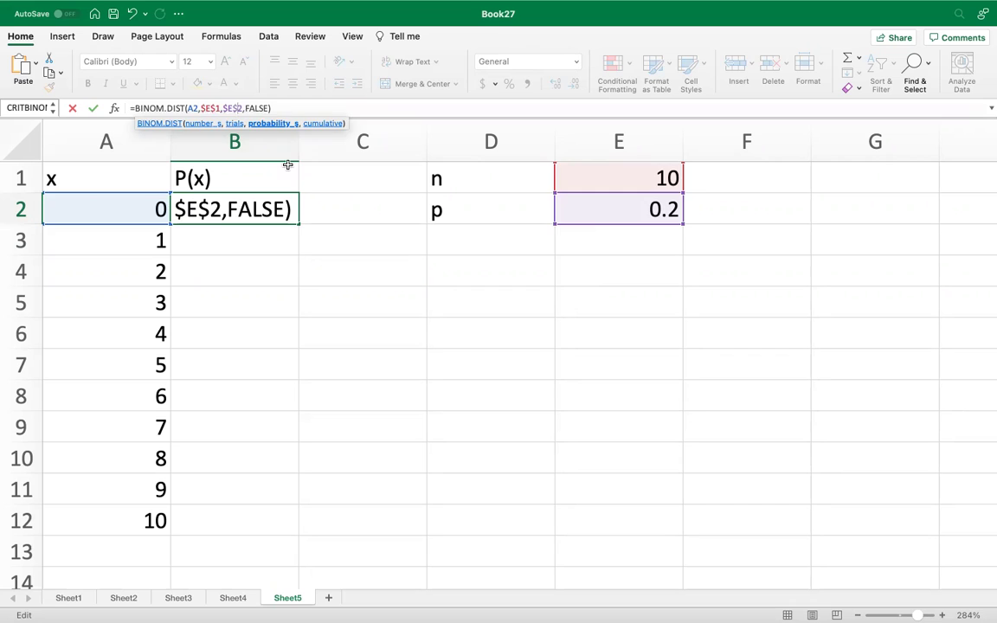
key(Return)
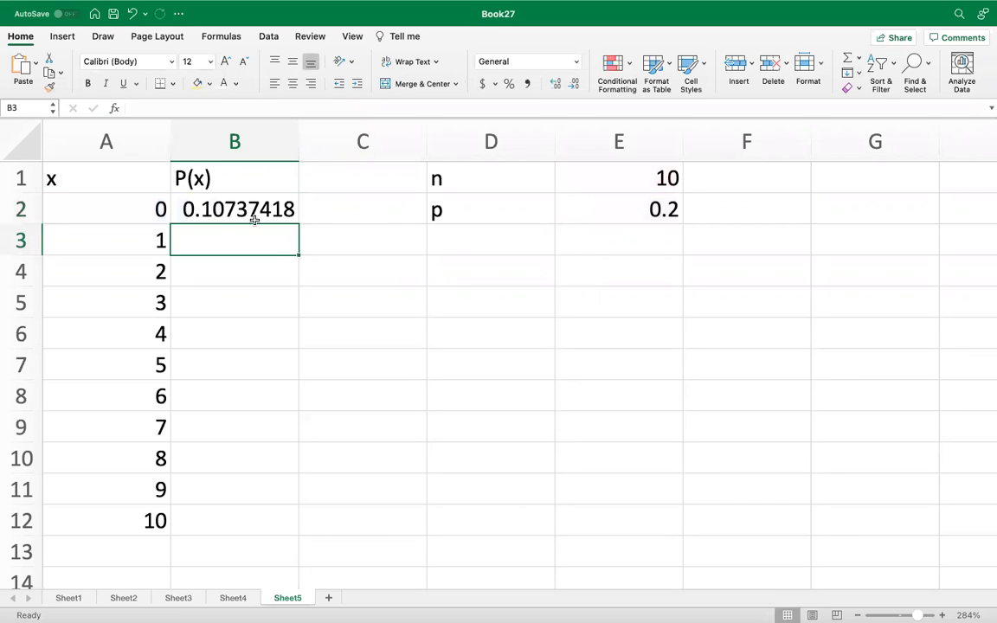
- Fill the B2 formula down to B12 and select the whole table A1:B12 with its headers
click(208, 215)
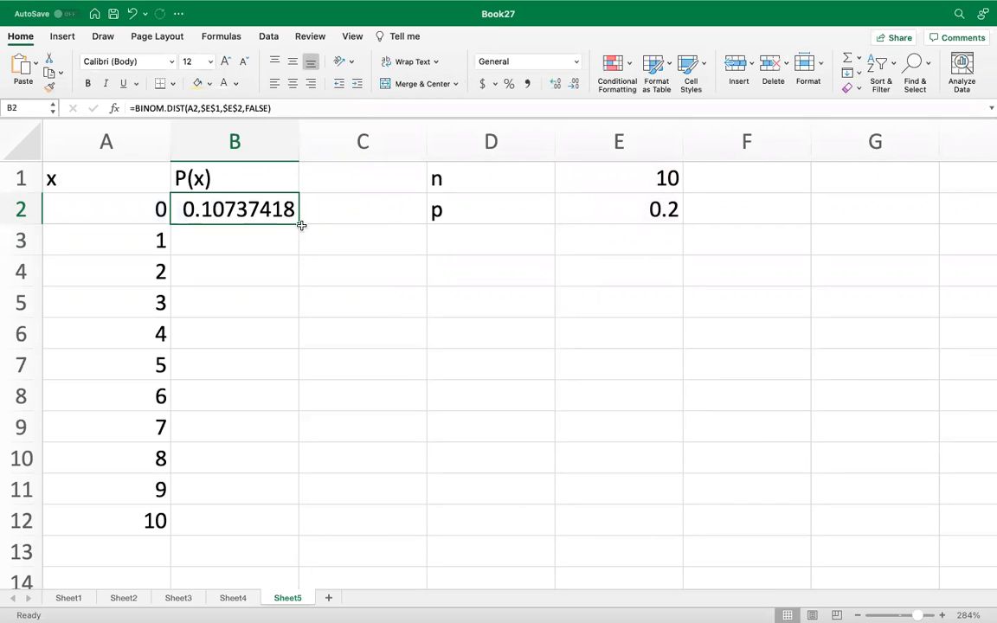
drag(297, 223, 239, 522)
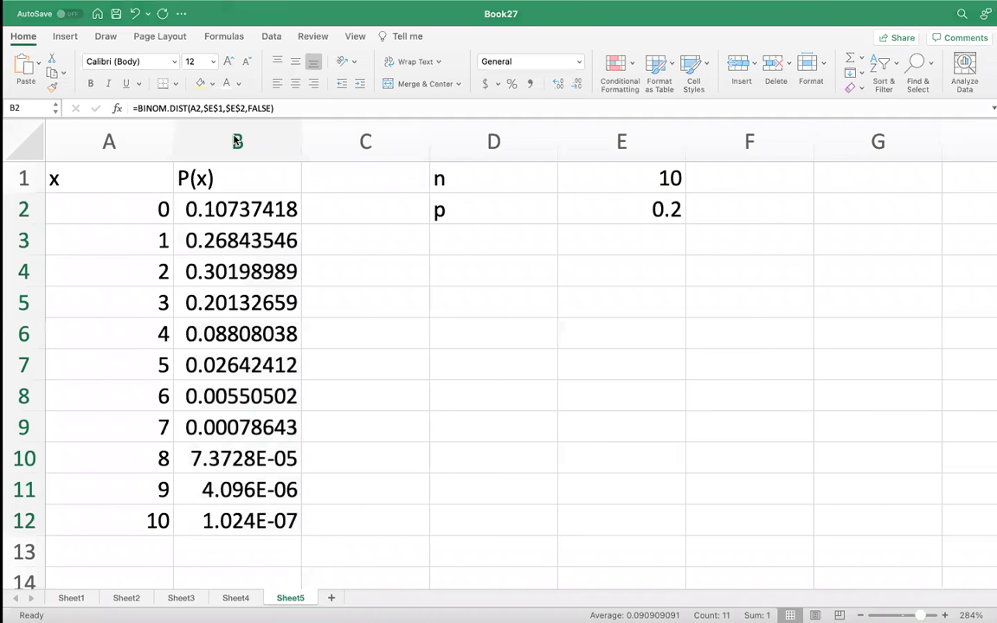
click(496, 428)
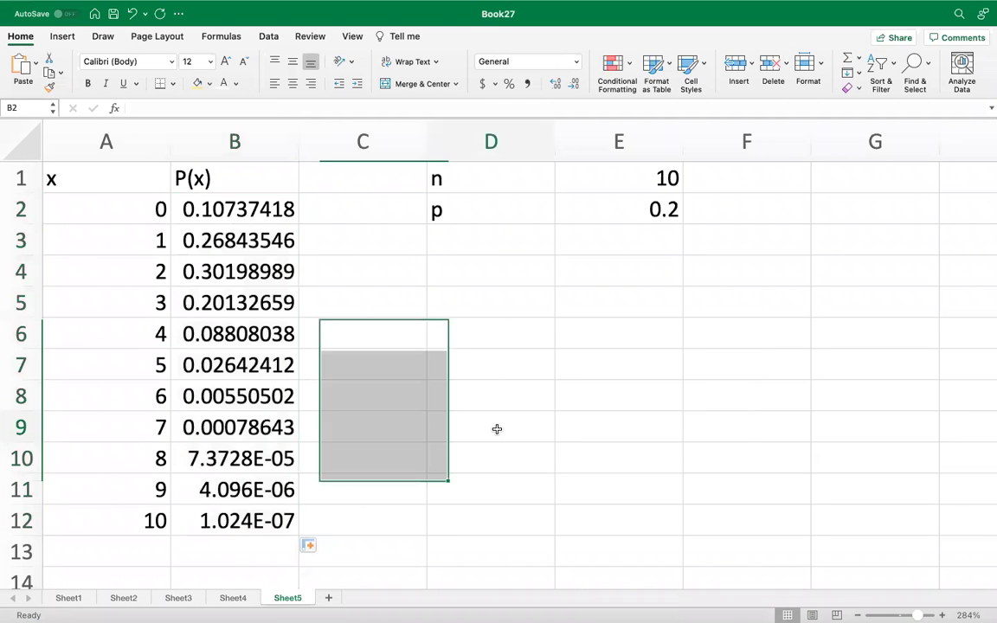
drag(207, 520, 95, 459)
drag(87, 389, 69, 168)
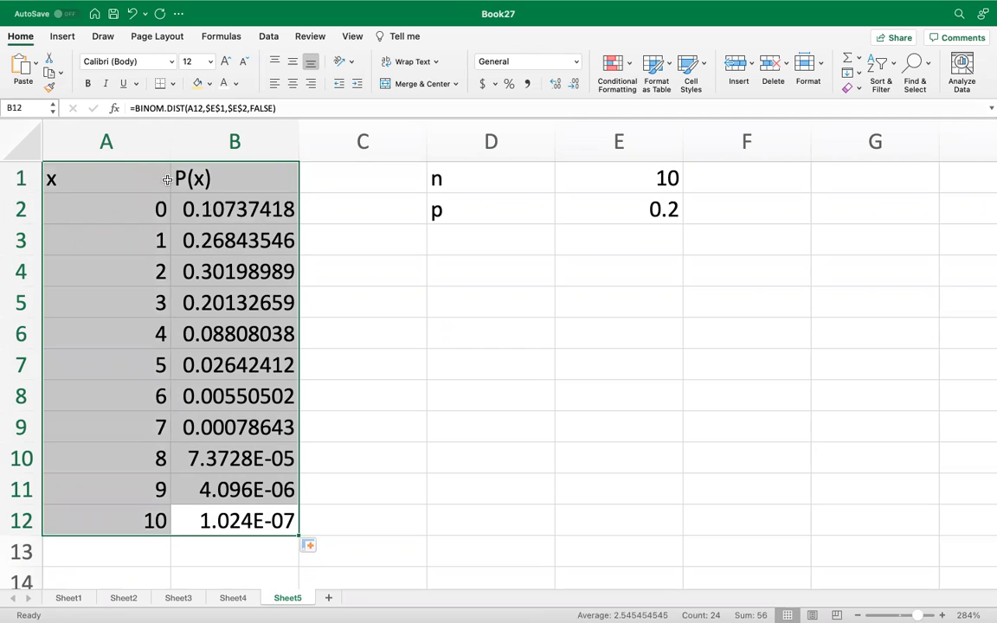
click(58, 38)
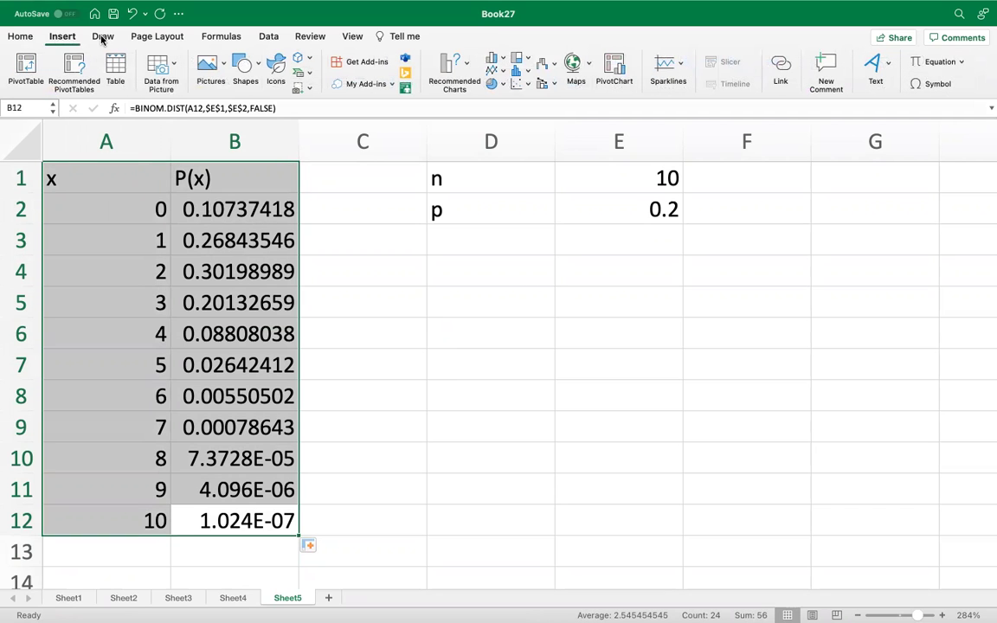
click(496, 58)
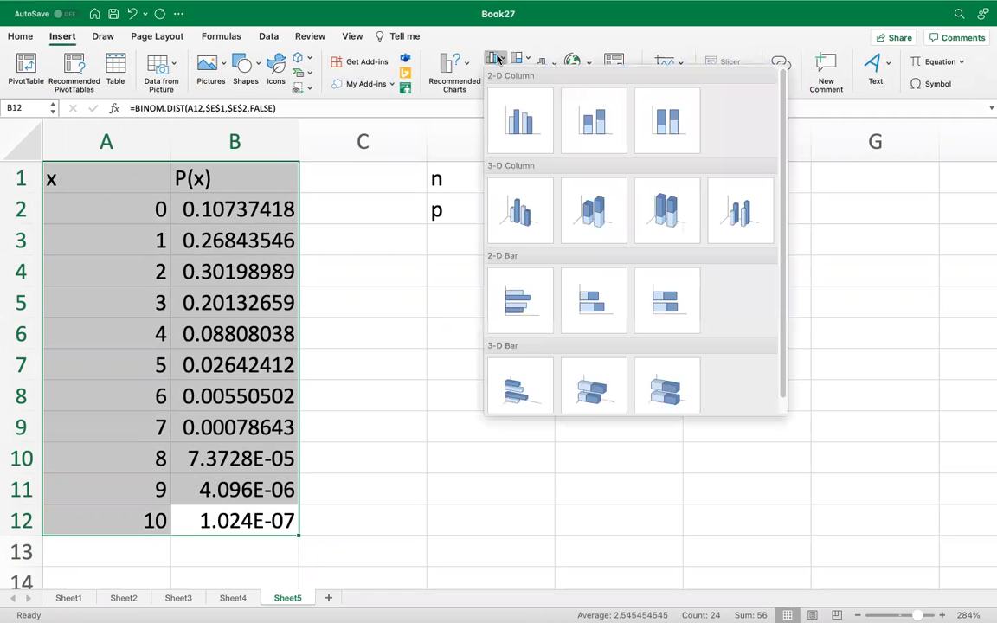
click(512, 116)
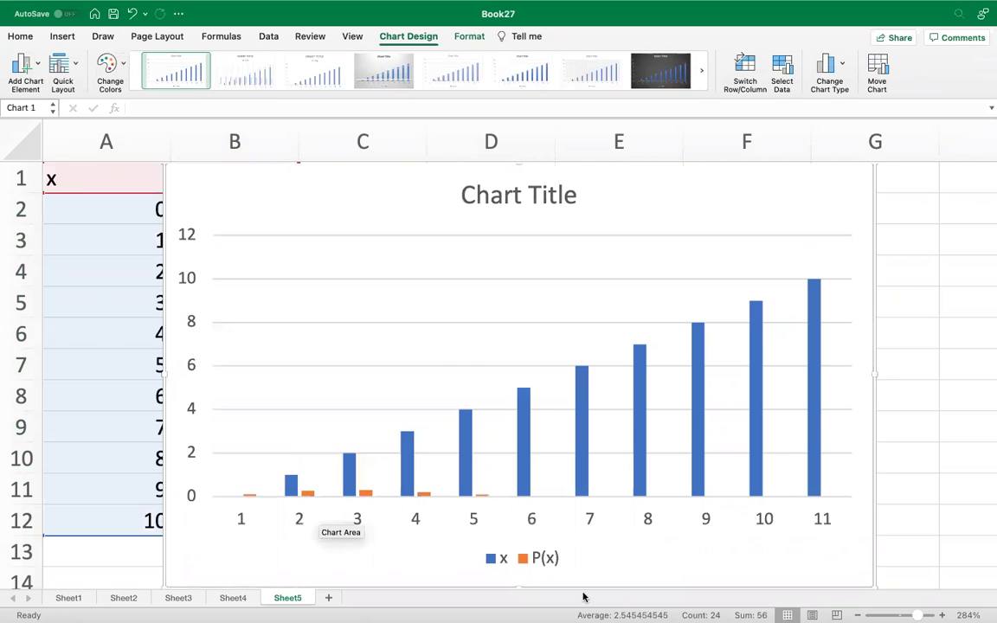
drag(663, 265, 451, 153)
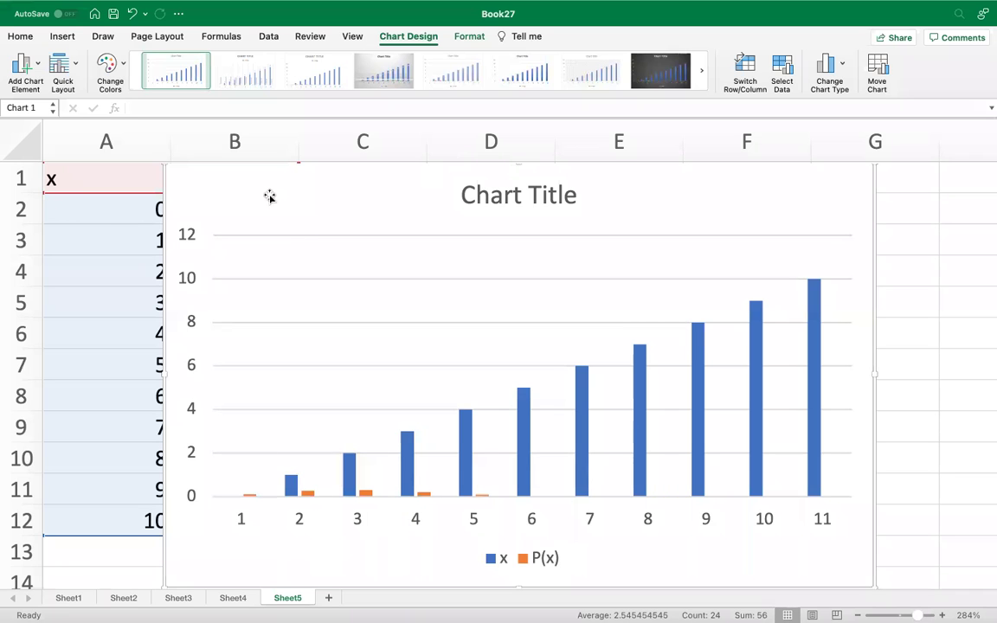
key(Delete)
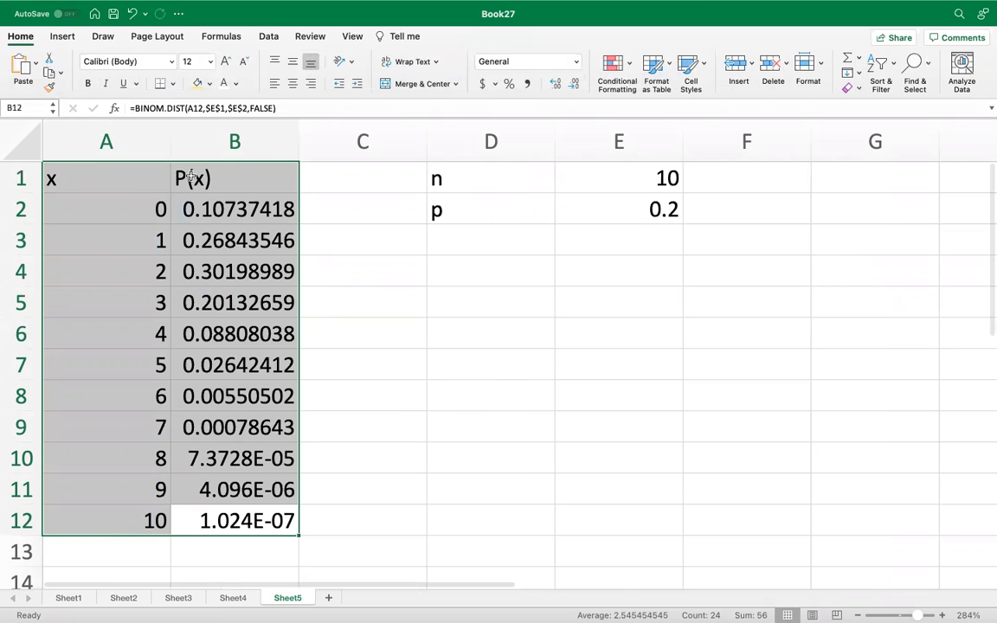
- Insert the recommended Clustered Column chart that plots P(x) against the x values 0 to 10
click(62, 36)
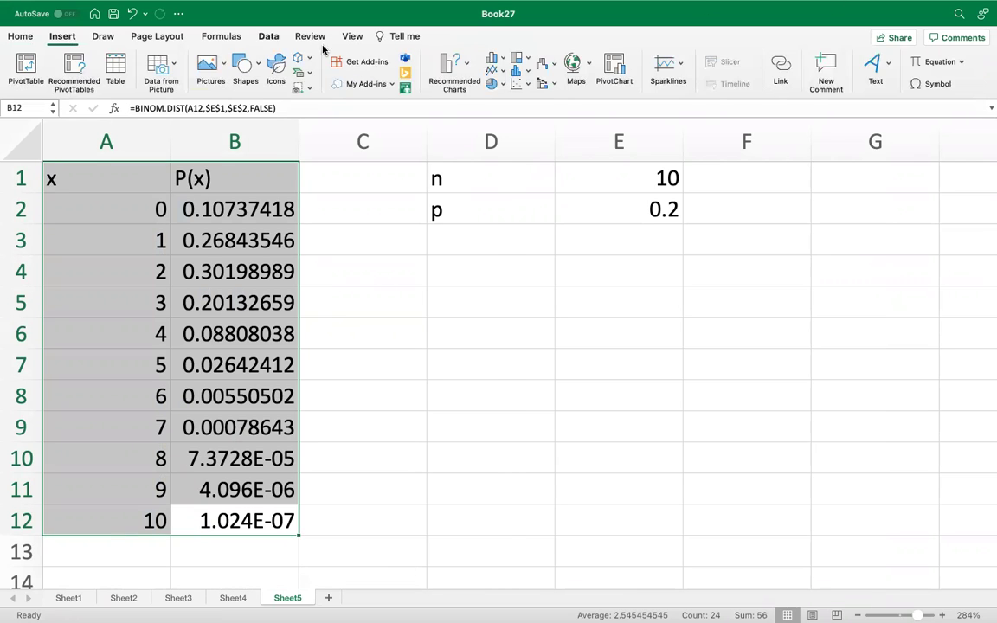
click(498, 57)
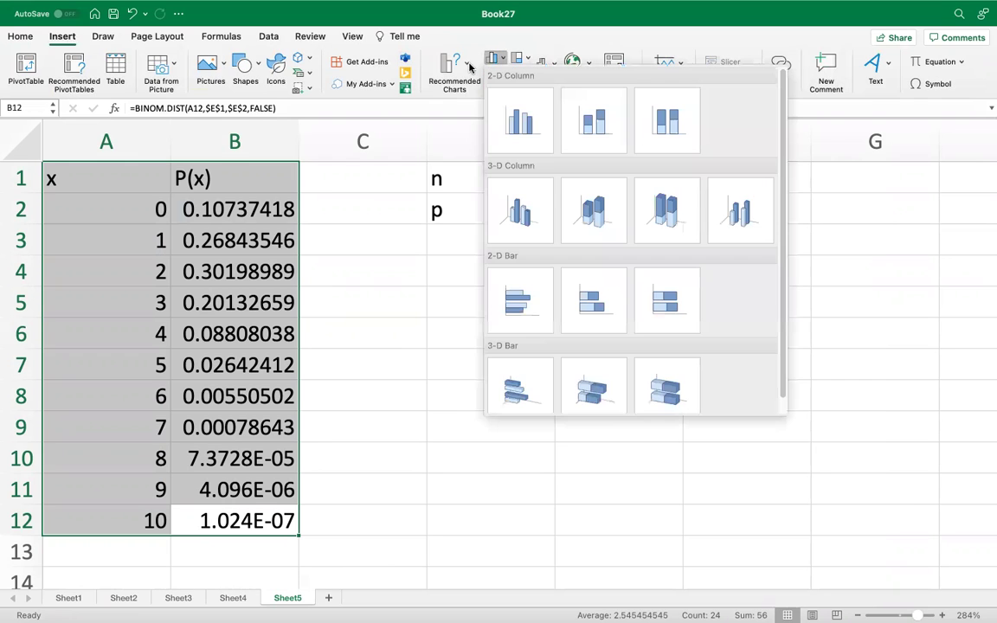
click(426, 61)
click(464, 65)
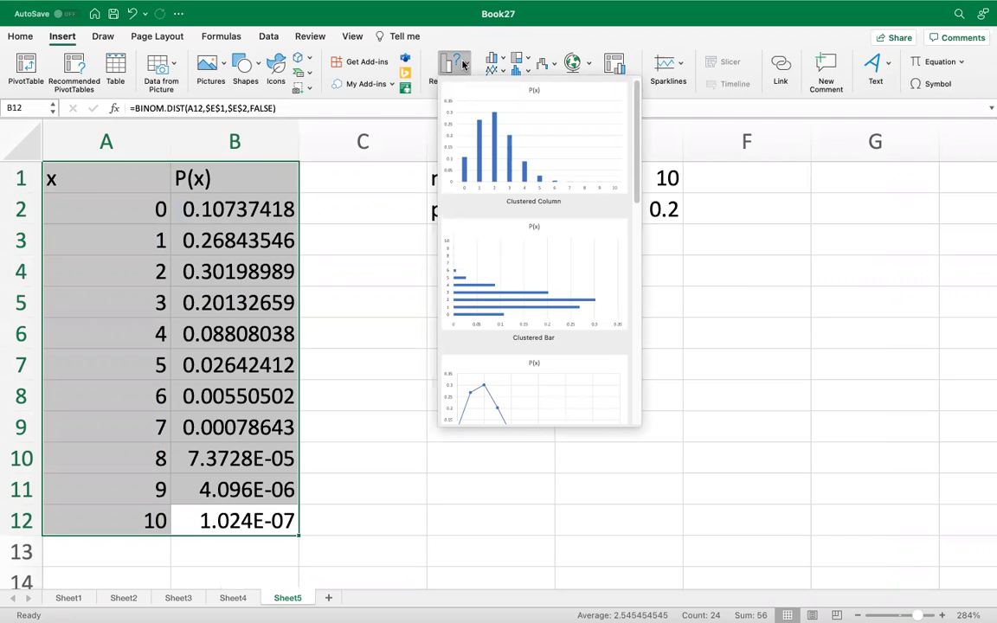
scroll(550, 342, down, 3)
scroll(550, 342, up, 3)
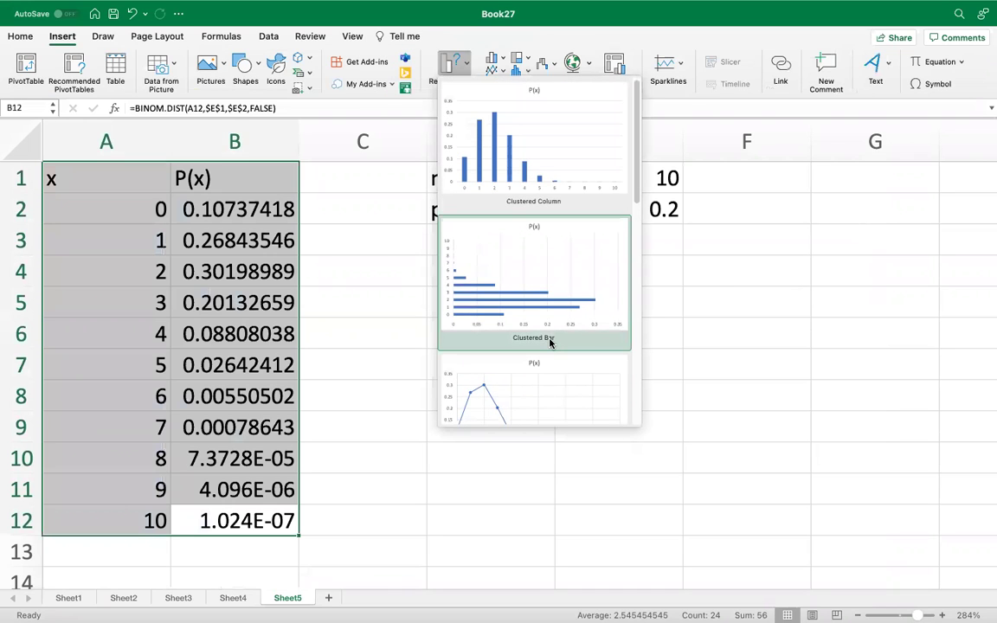
click(514, 193)
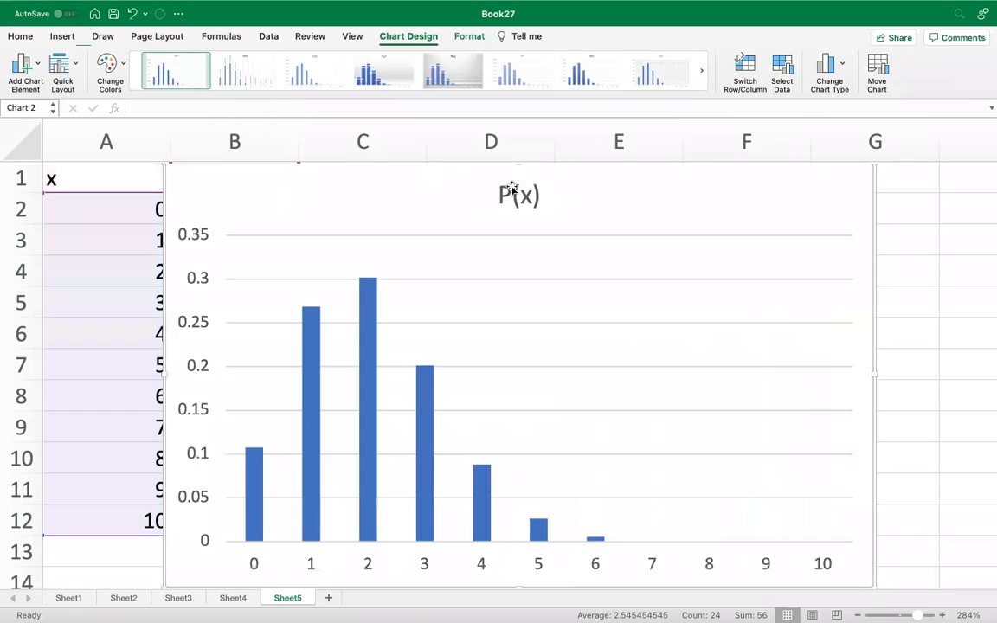
- Move the P(x) chart off the probability table into columns D to I, starting below row 1
drag(280, 207, 596, 199)
click(697, 562)
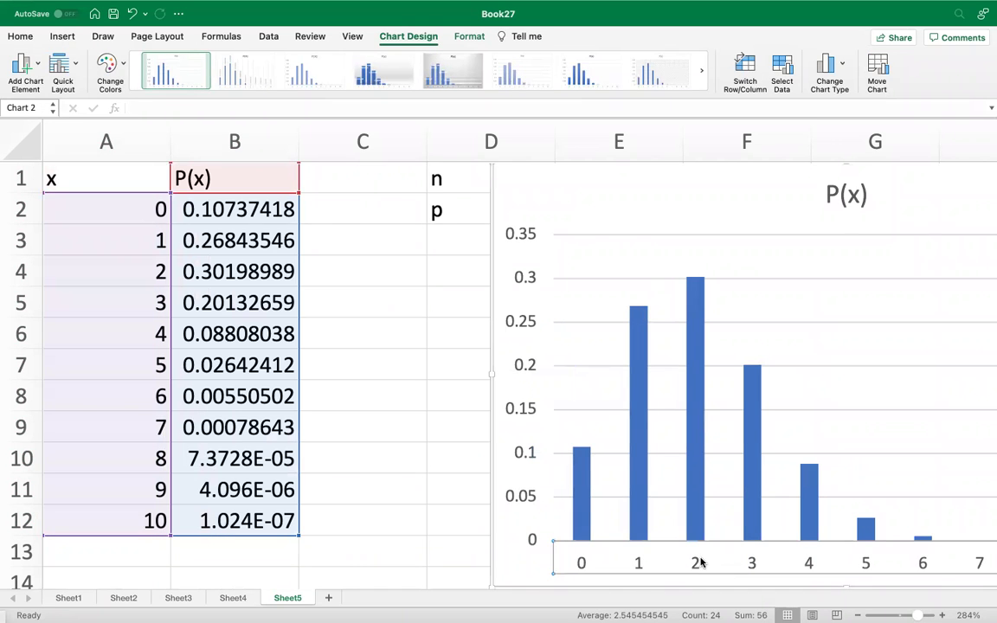
click(149, 272)
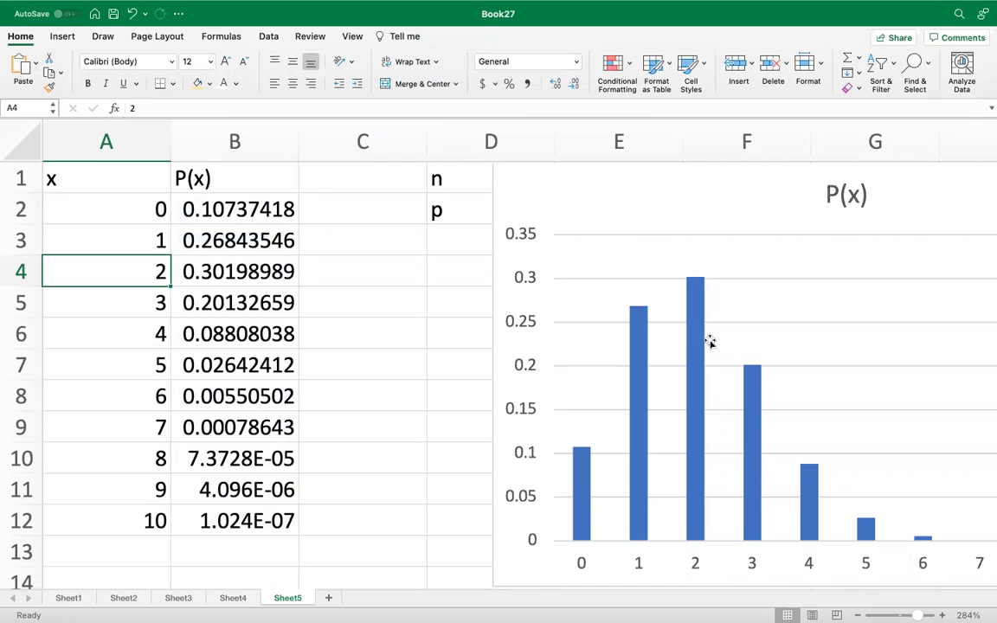
drag(690, 192, 600, 195)
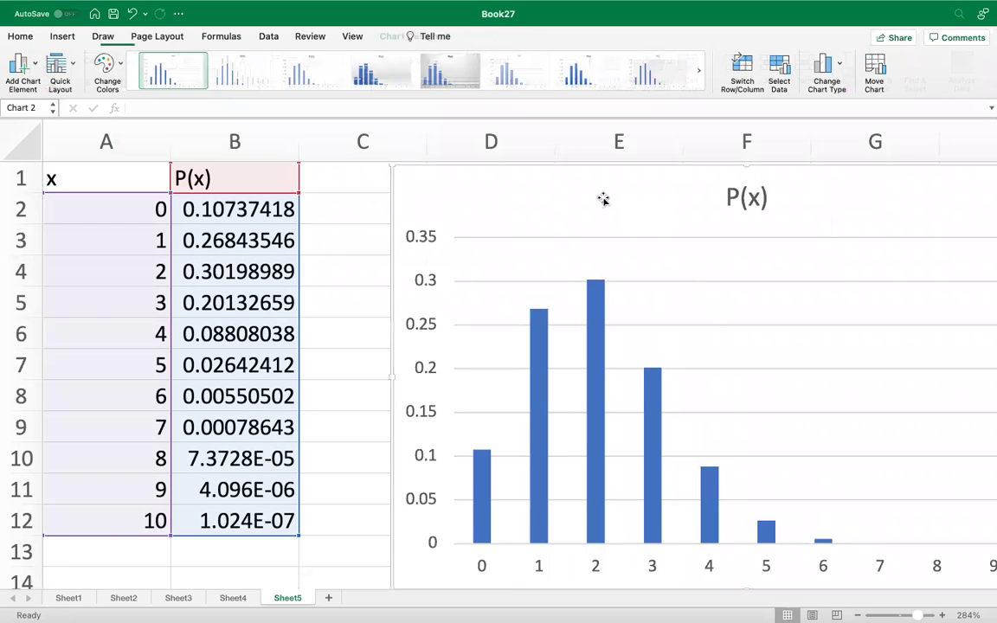
scroll(604, 199, down, 3)
scroll(604, 199, down, 3)
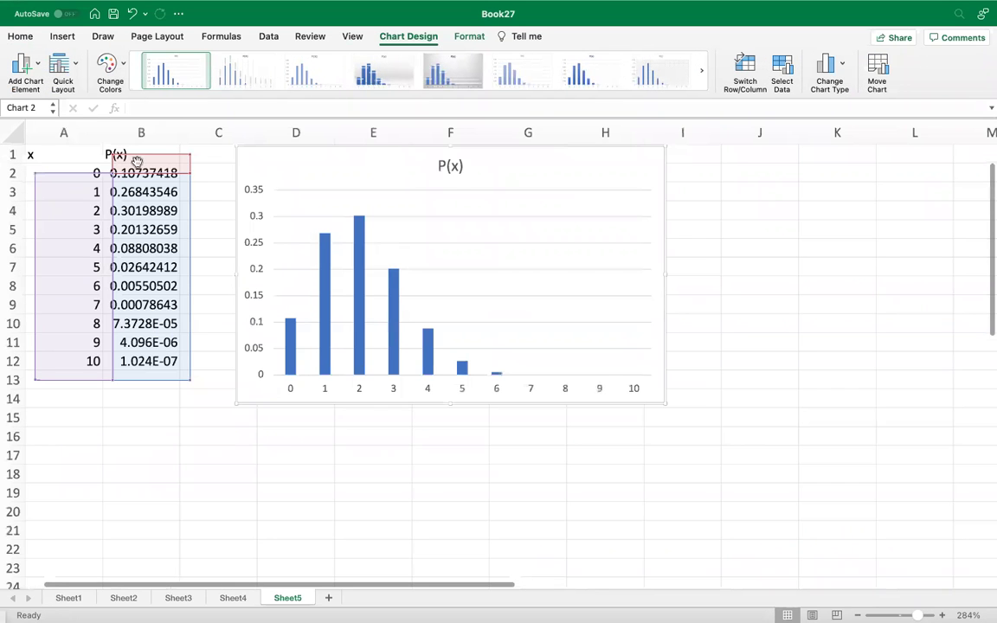
scroll(137, 156, down, 2)
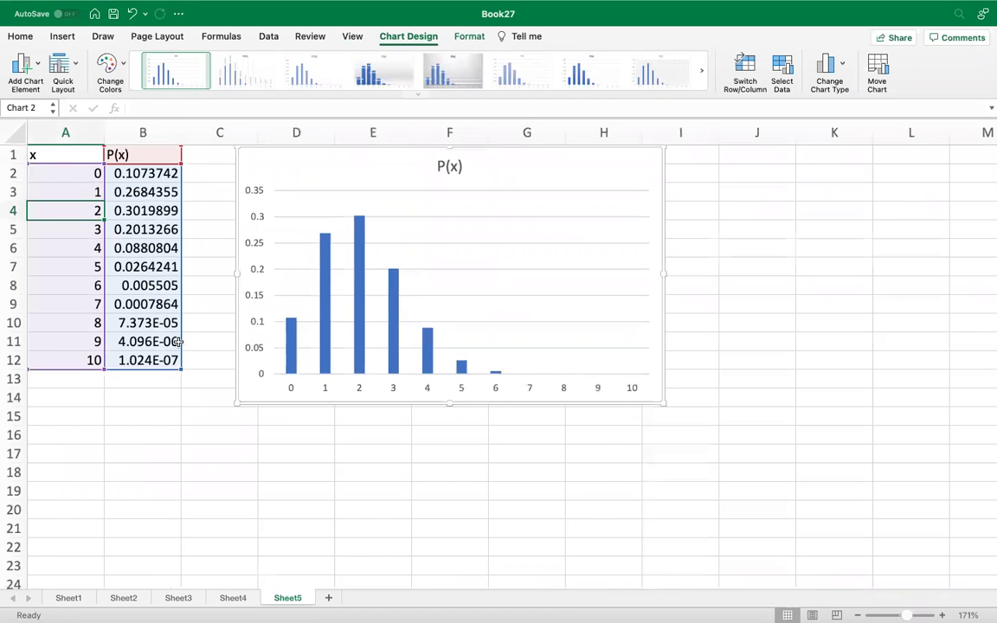
drag(287, 154, 316, 173)
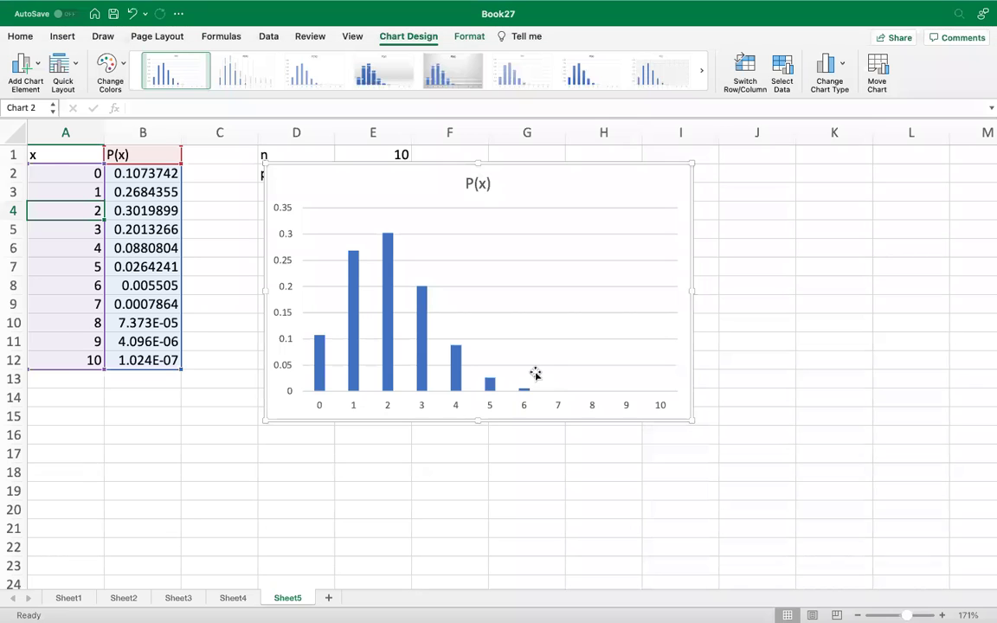
- Examine the P(x) chart's bars for x values 5 to 10 and compare its shape with the lecture slide's graph
scroll(536, 346, up, 3)
scroll(537, 339, up, 3)
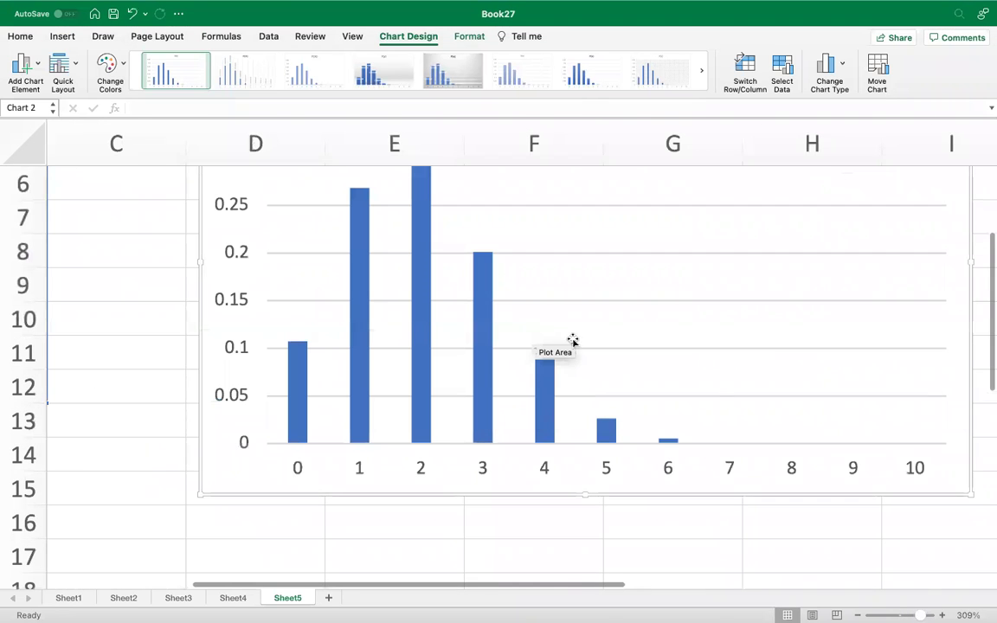
click(727, 446)
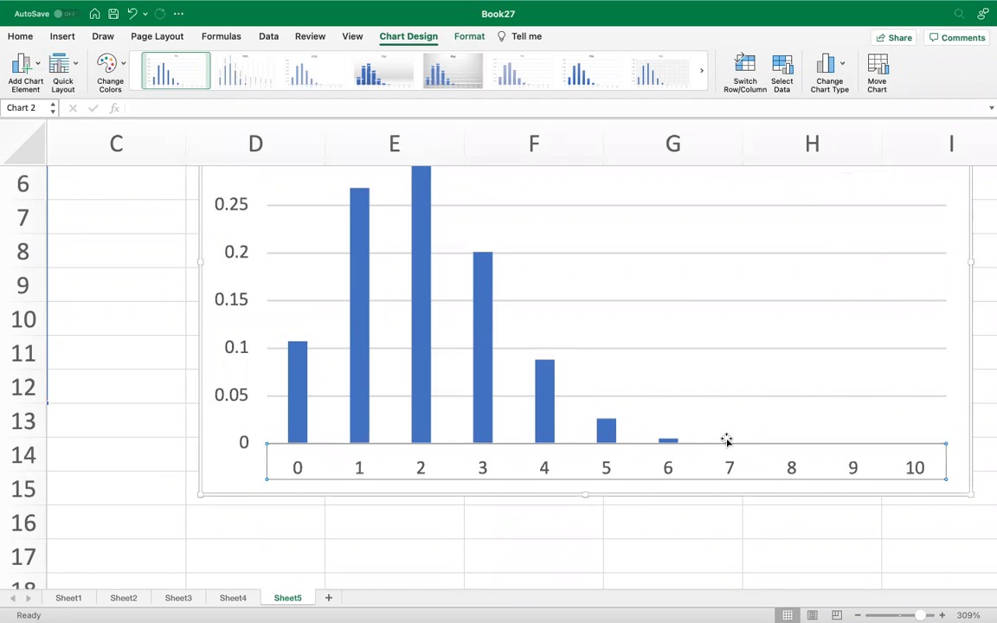
click(606, 432)
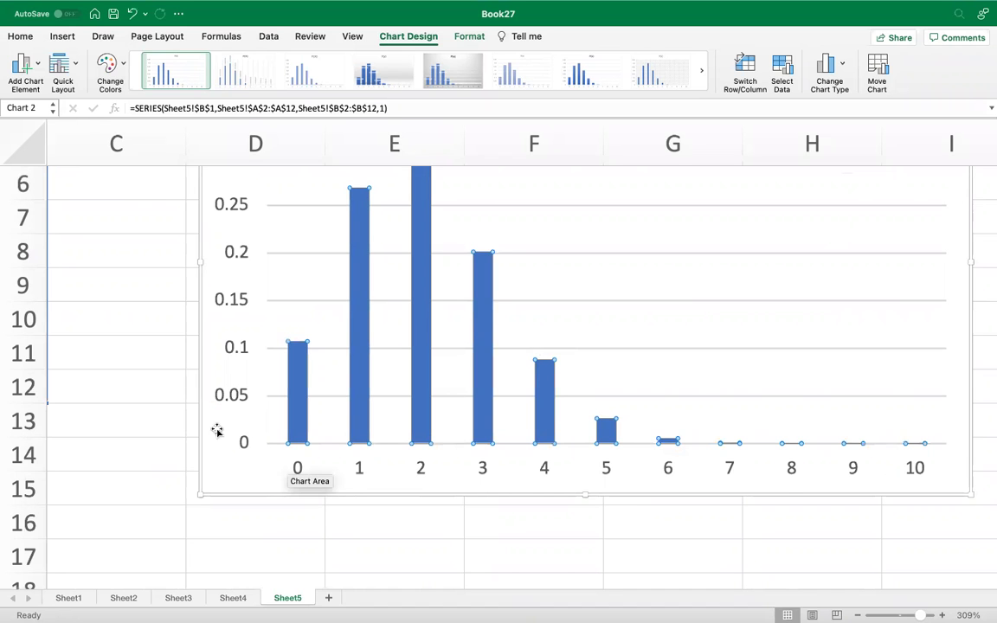
scroll(205, 417, down, 3)
scroll(204, 415, down, 3)
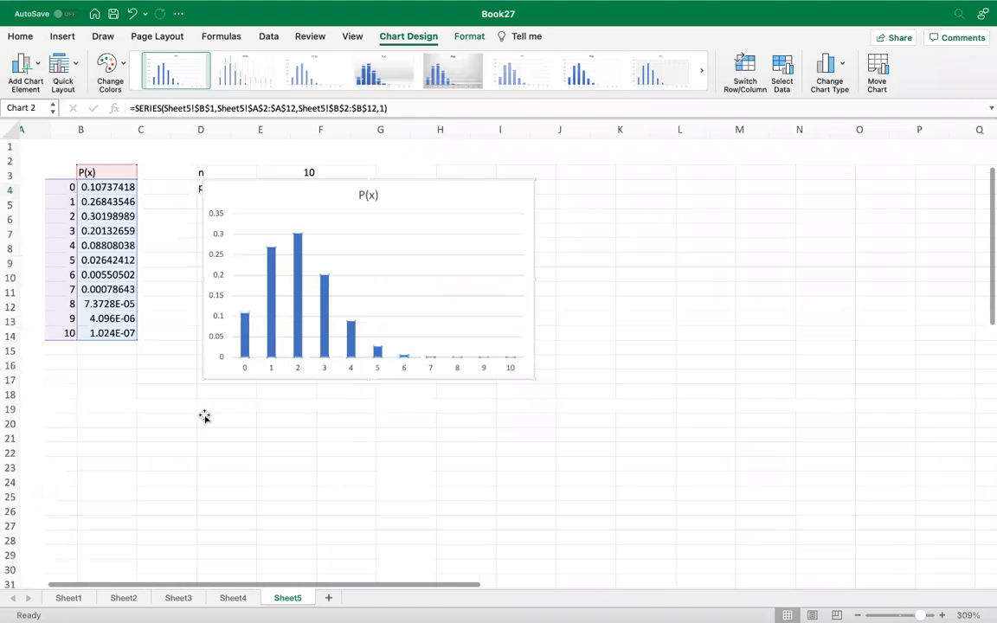
scroll(159, 350, down, 3)
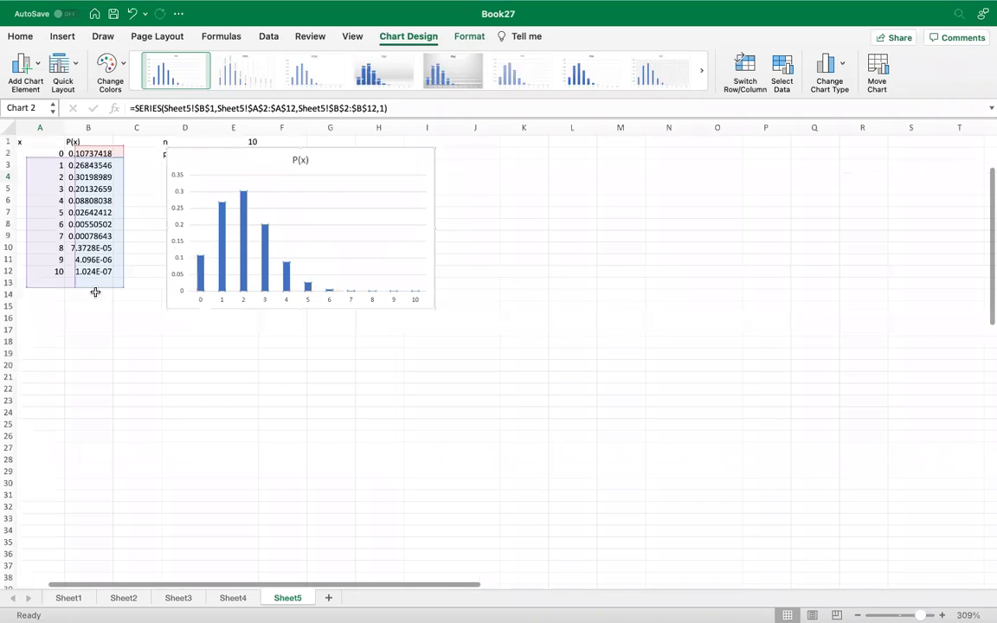
click(142, 301)
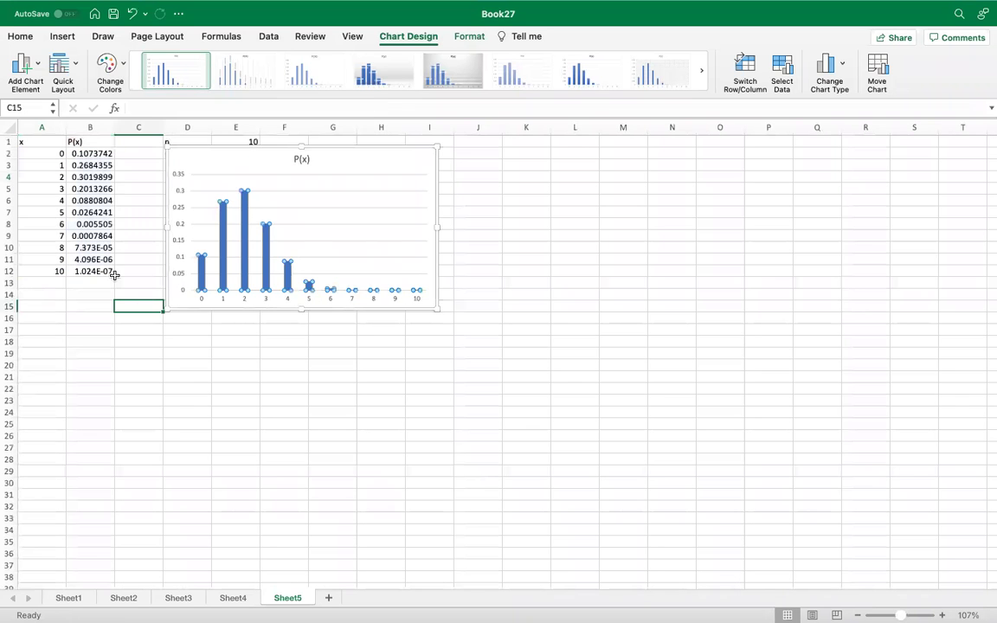
click(90, 259)
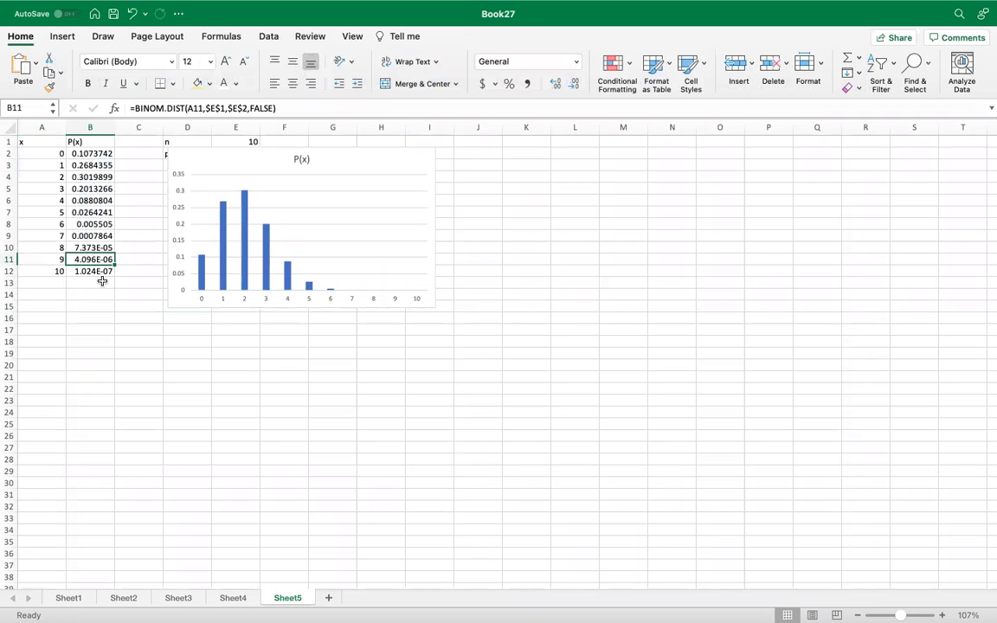
key(ctrl+Left)
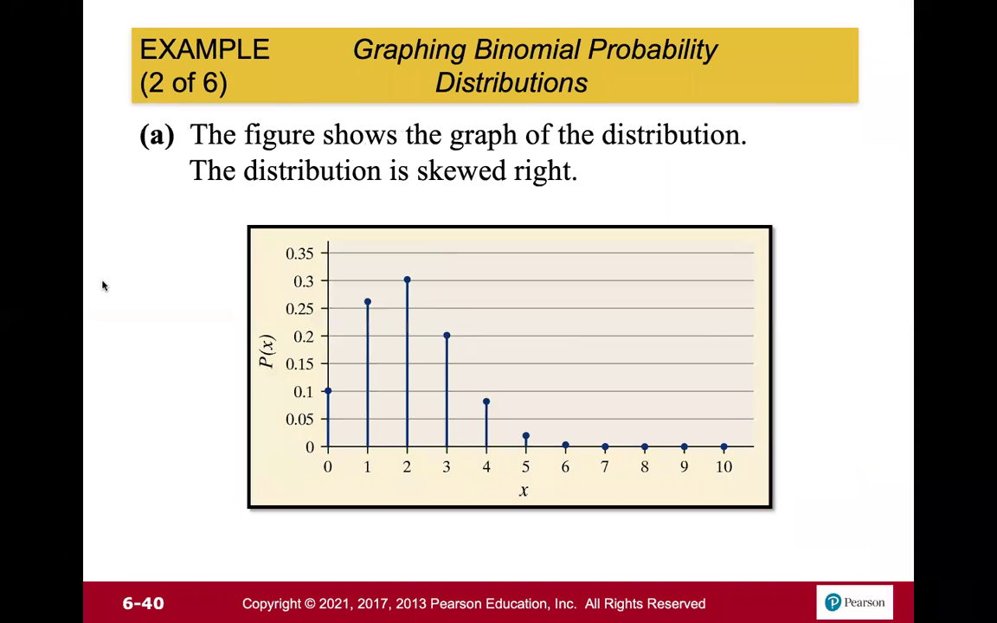
key(Right)
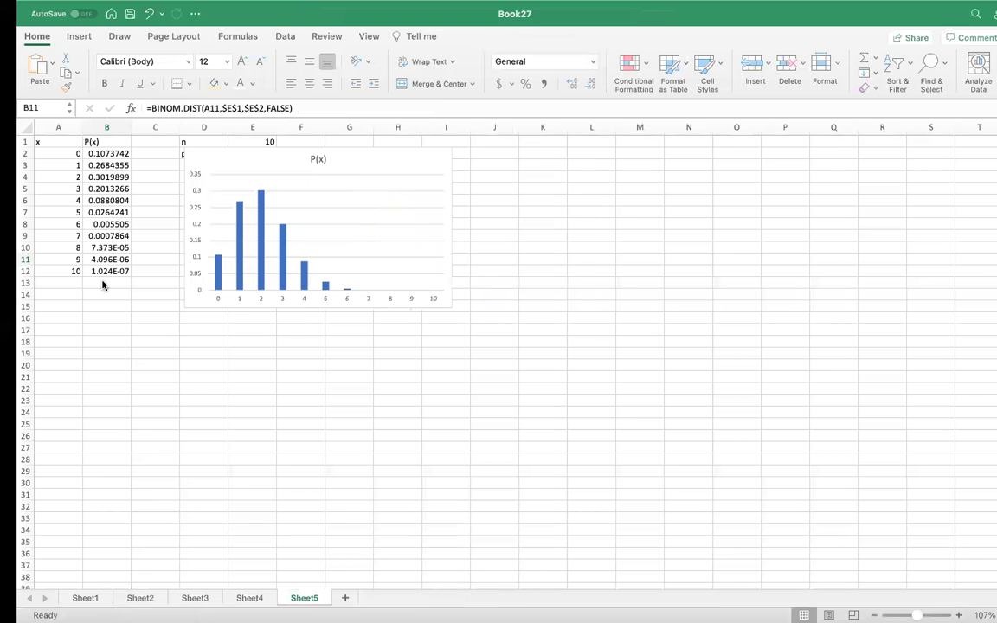
- In the Excel workbook, move the P(x) chart clear of the n and p cells, to columns F to K below row 6
scroll(260, 405, down, 5)
scroll(260, 405, up, 5)
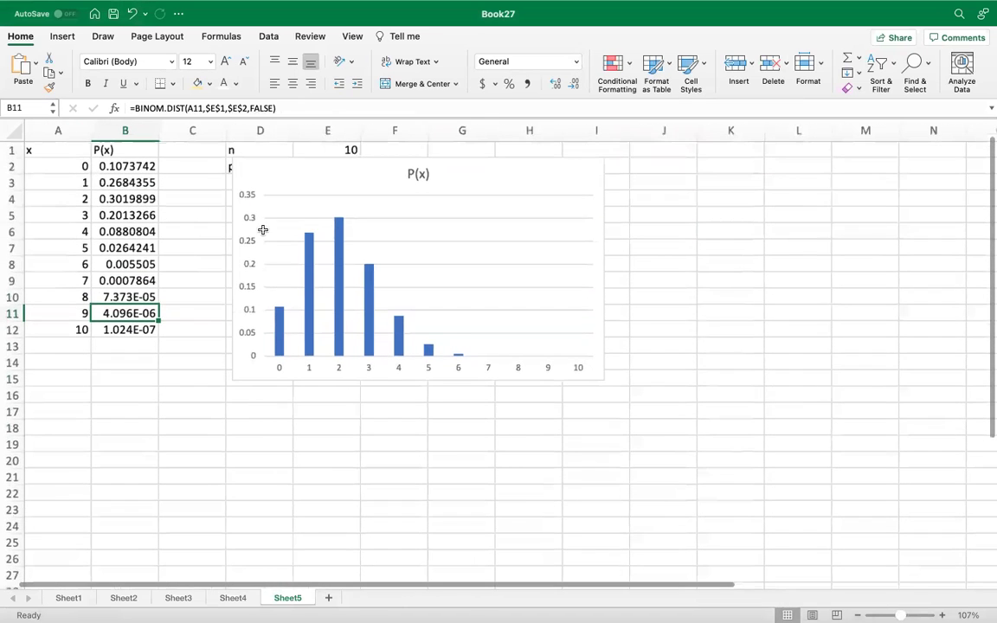
drag(253, 176, 401, 273)
- Try a p value of 0.5 in cell E2 to view the chart's new shape, and undo that change
click(345, 169)
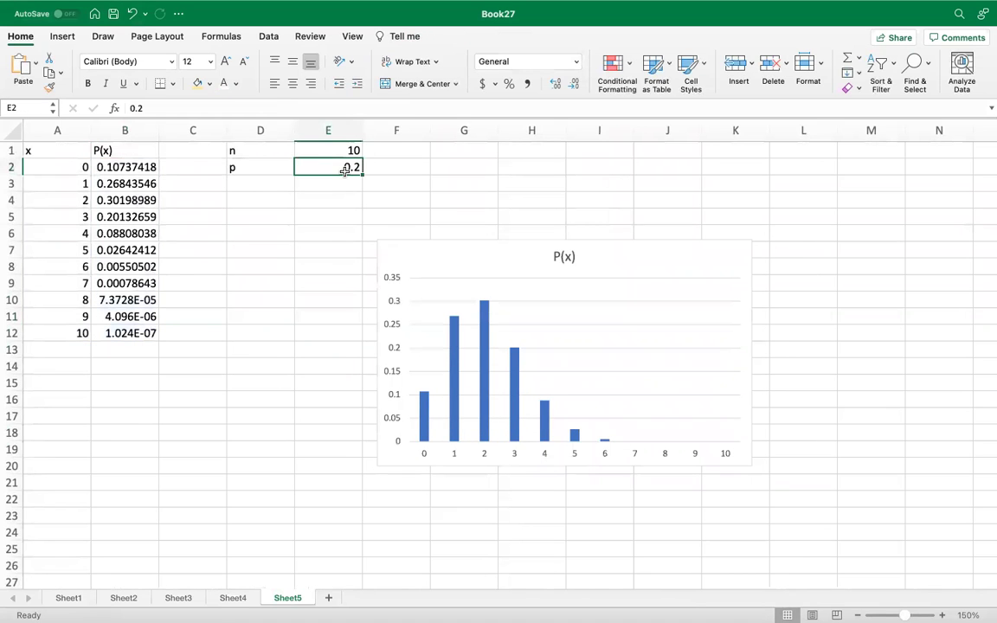
click(203, 109)
key(BackSpace)
key(BackSpace)
text(.5)
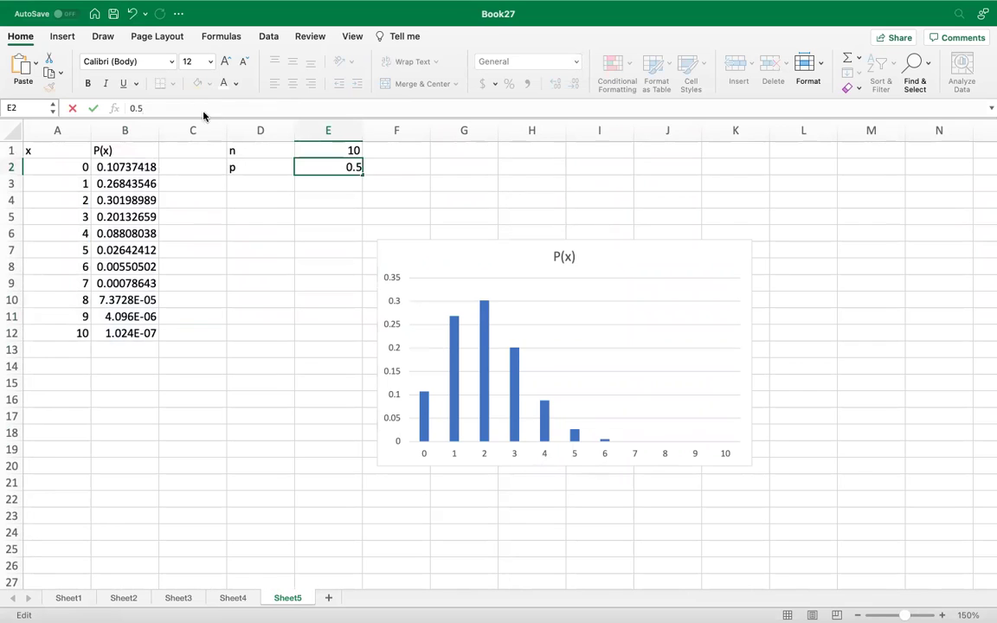
key(Return)
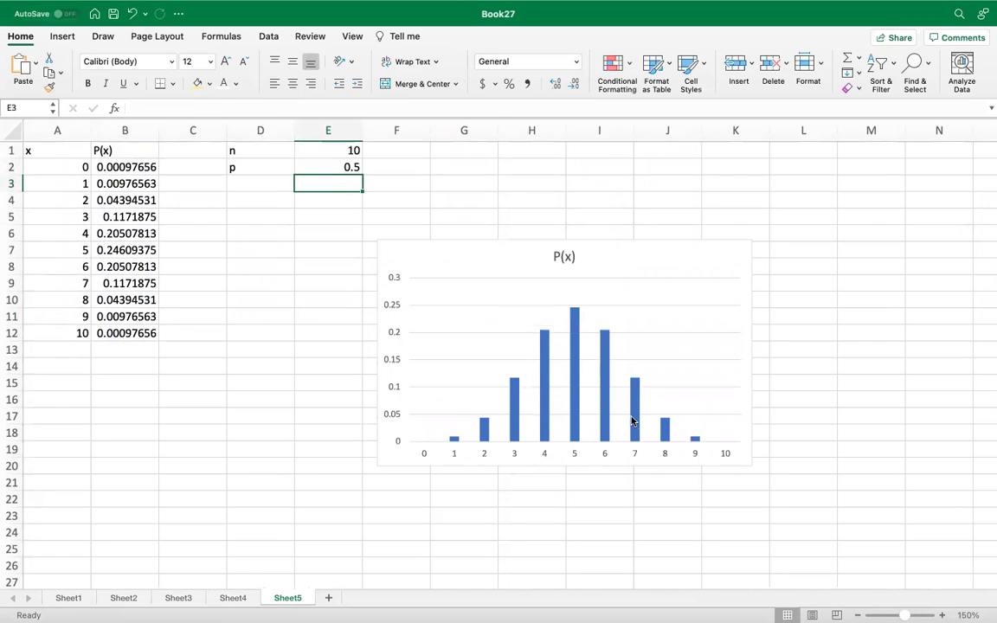
mouse_move(605, 427)
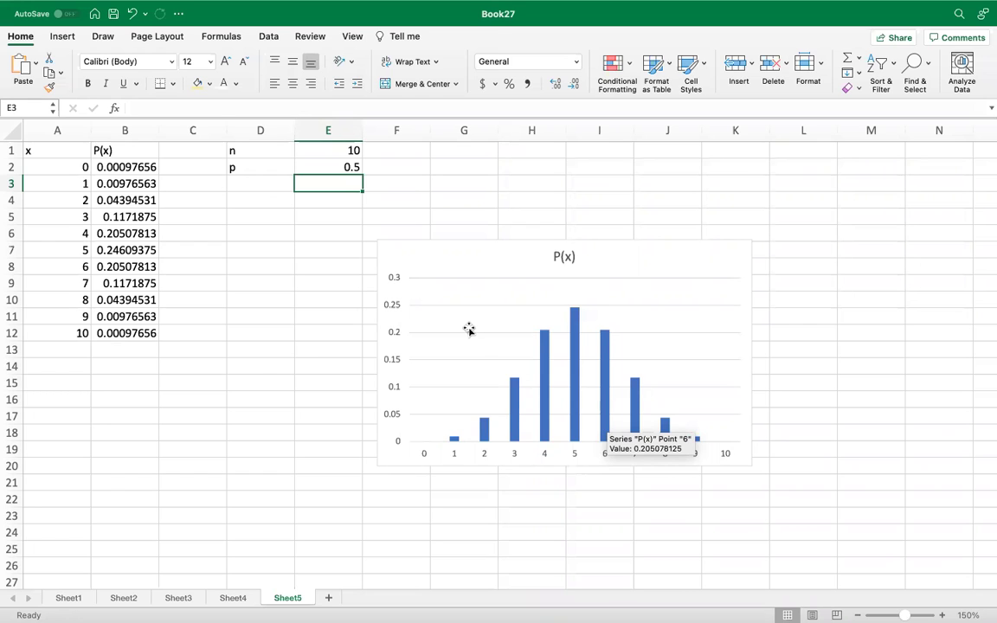
key(super+z)
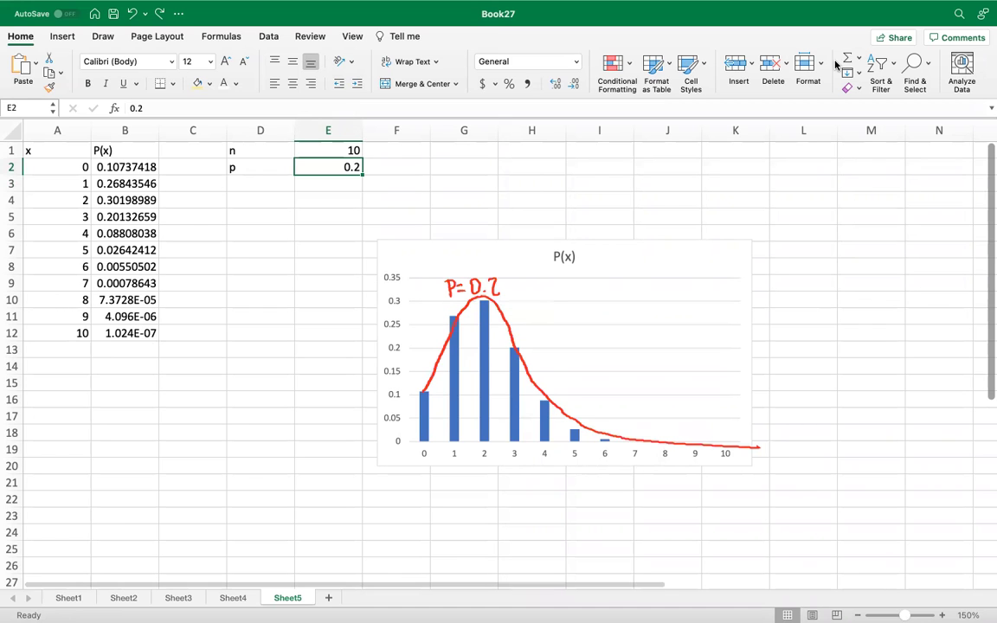
- Set p in cell E2 to 0.5 to graph the n = 10, p = 0.5 distribution
key(F2)
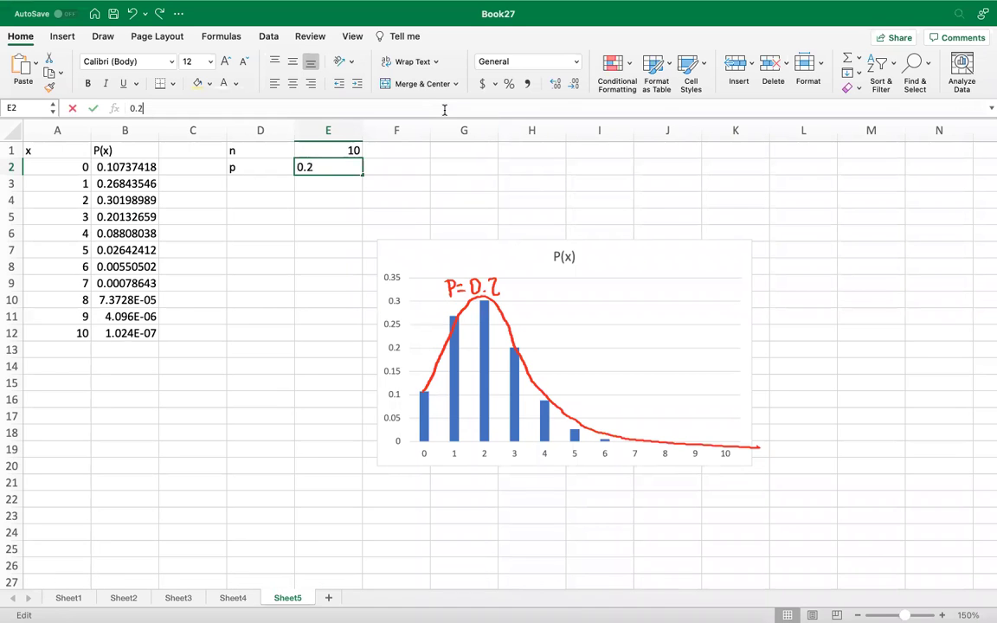
key(BackSpace)
text(5)
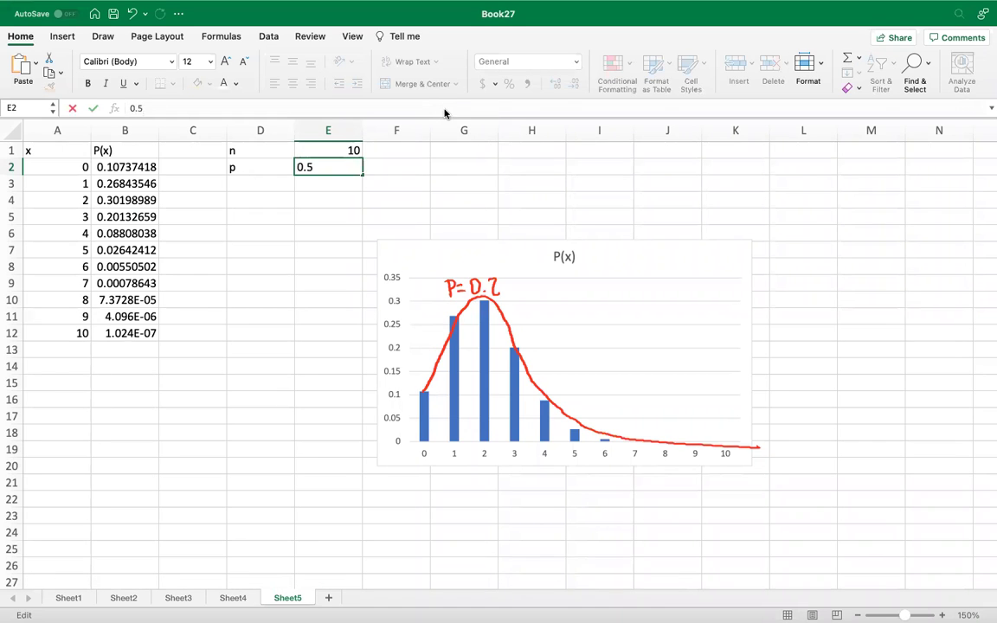
key(Return)
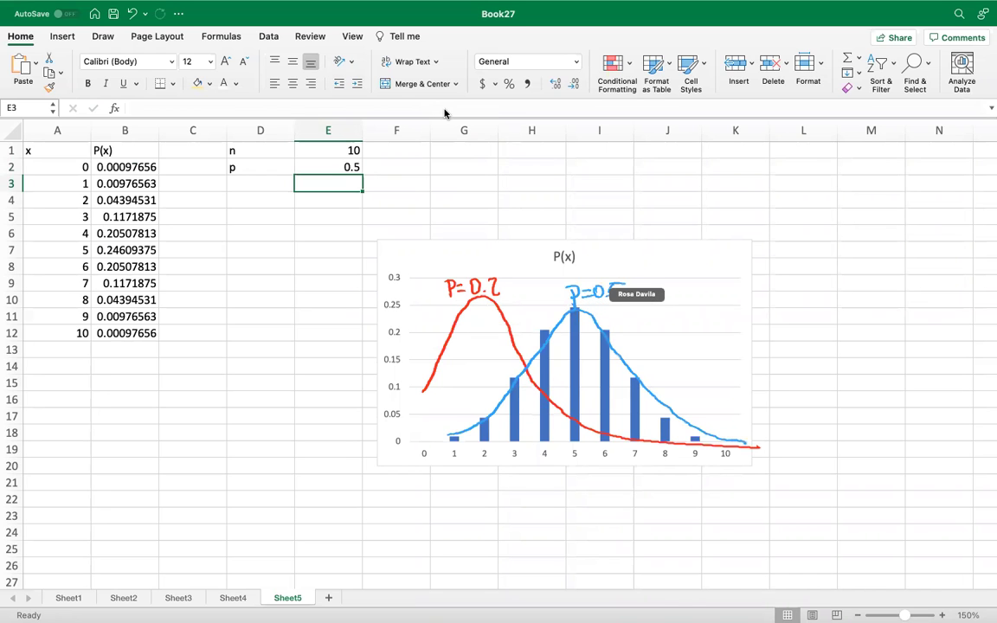
- Switch to the lecture slides and advance to part (c) of the graphing example on slide 6-43
key(ctrl+Left)
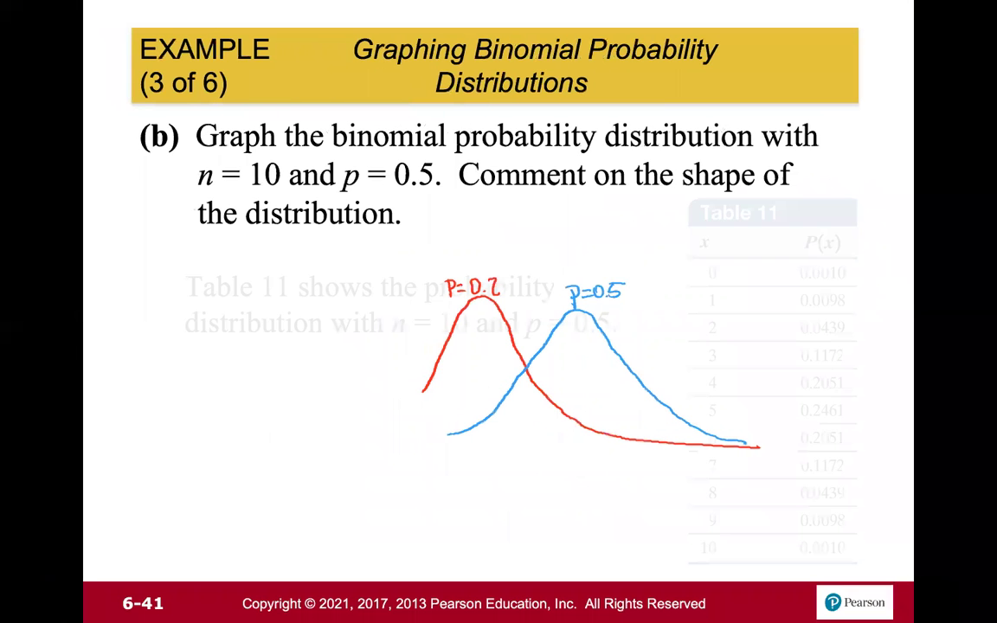
key(Right)
key(Right)
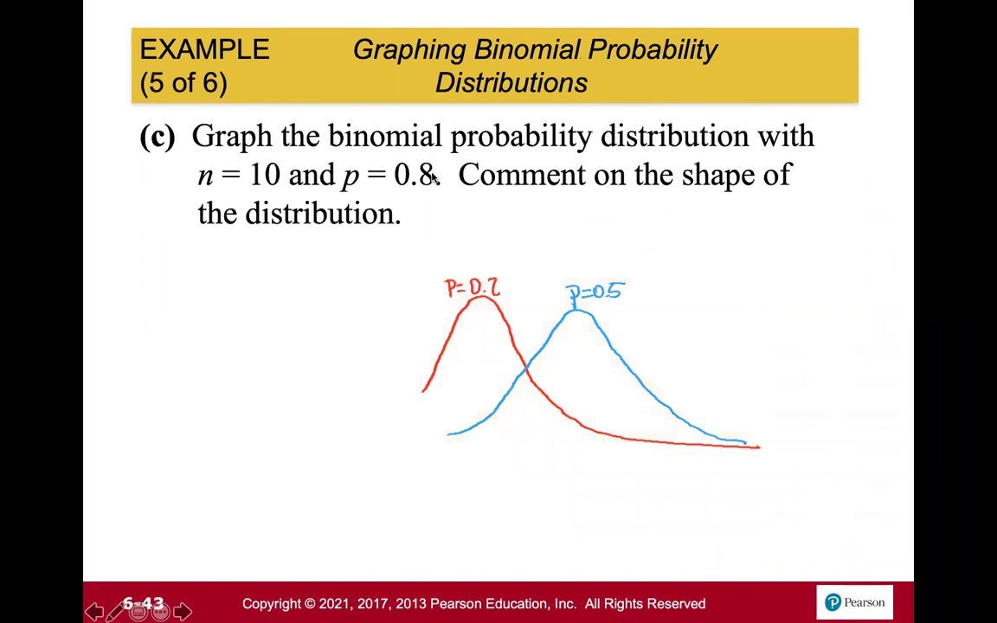
- Return to the Excel workbook and set p in cell E2 to 0.8
key(ctrl+Right)
key(Up)
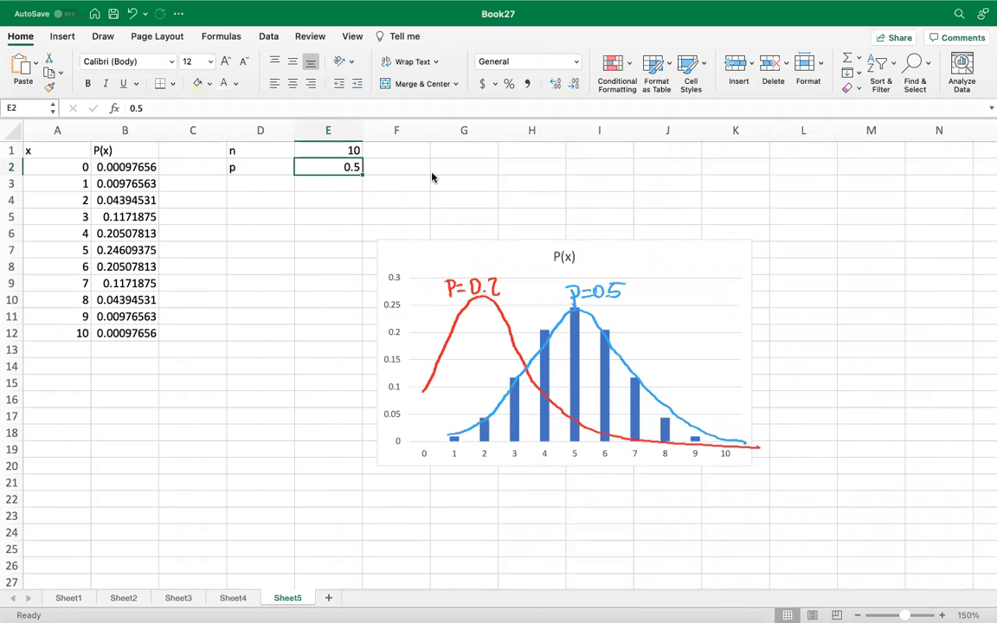
click(371, 102)
key(BackSpace)
text(8)
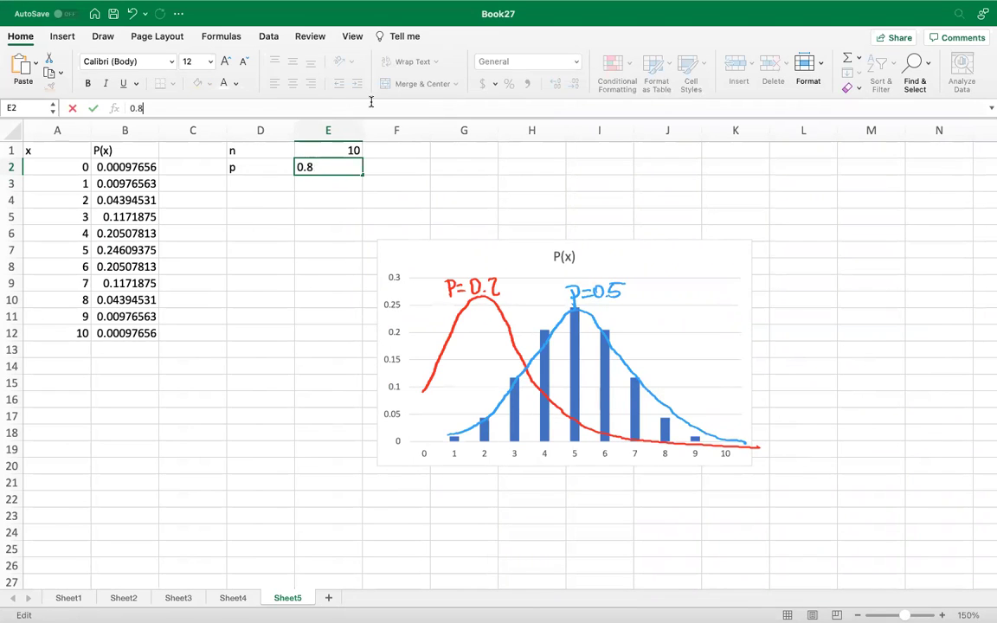
key(Return)
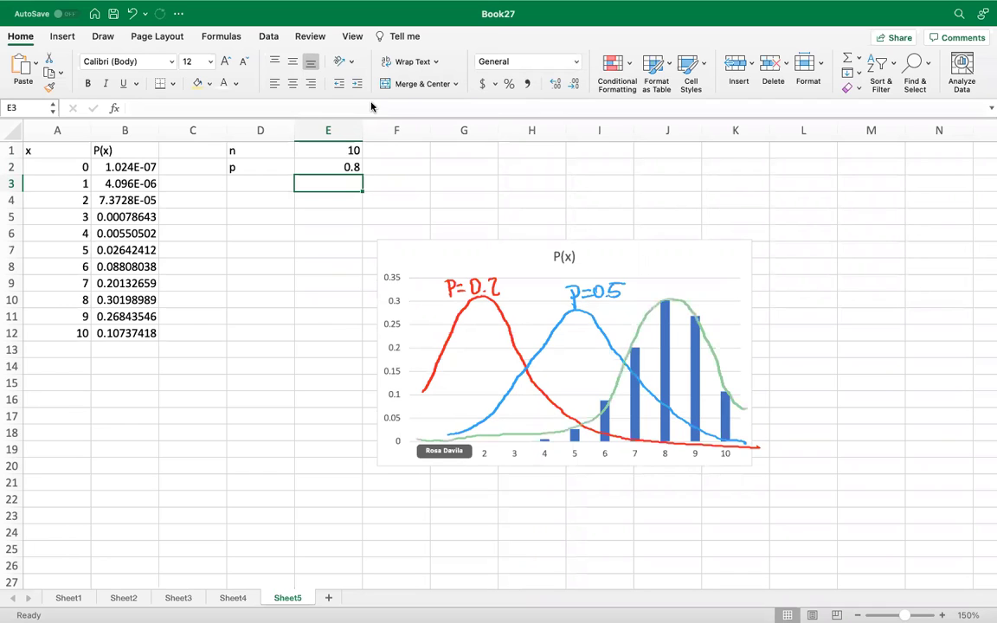
- View the part (c) graph and the slide on the role of n in the lecture slides, and return to Excel
click(421, 257)
key(ctrl+Left)
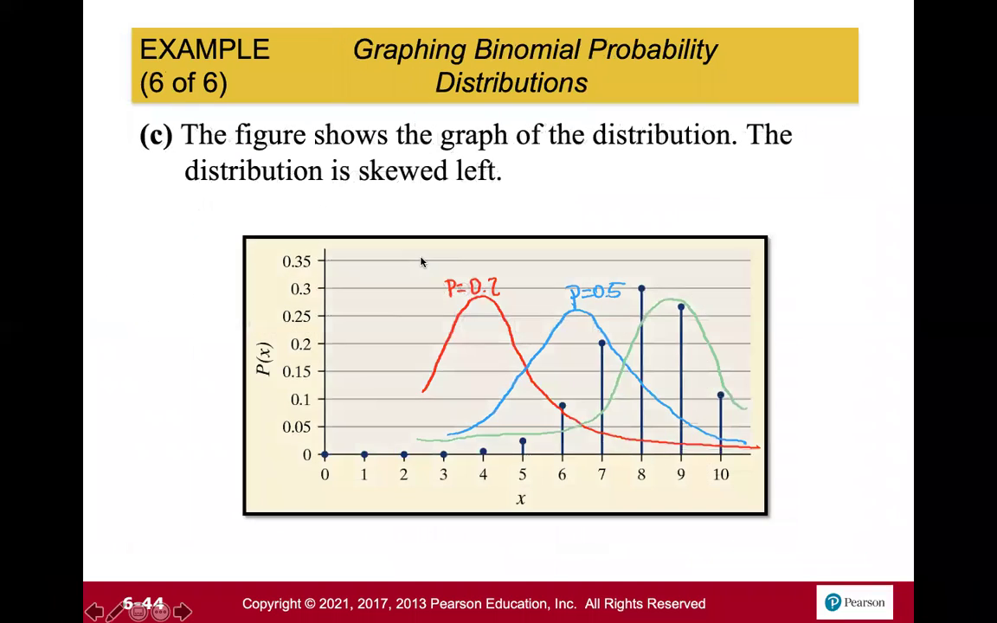
key(Right)
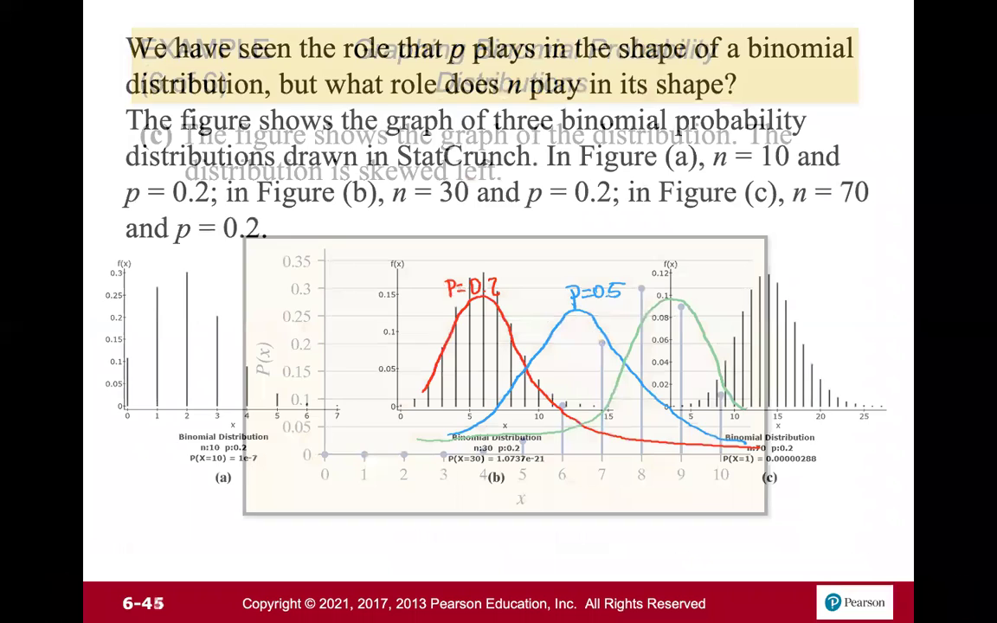
key(ctrl+Right)
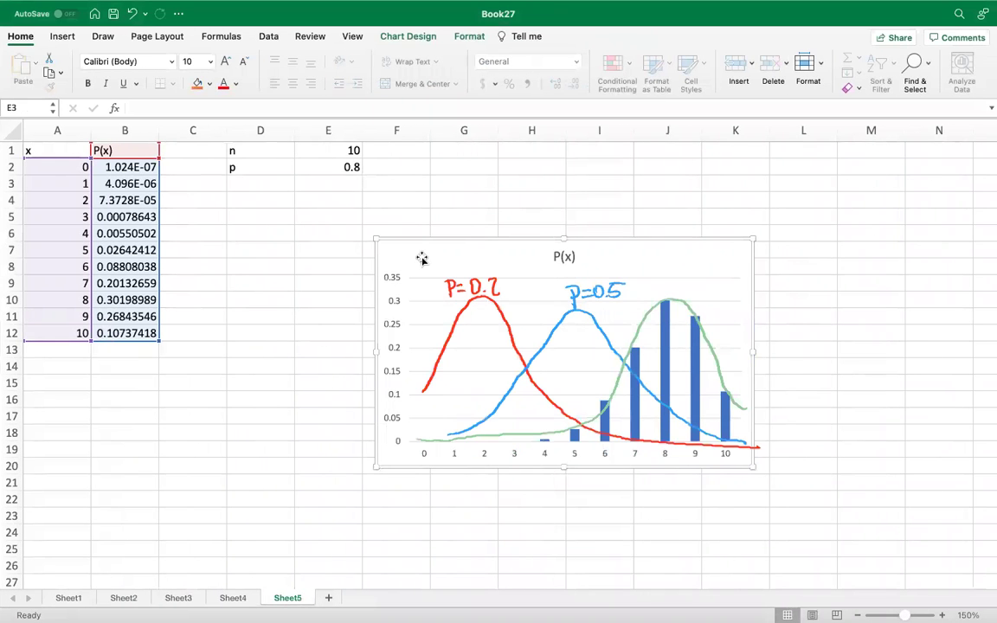
- Delete the P(x) chart and set p in cell E2 to 0.2
key(Delete)
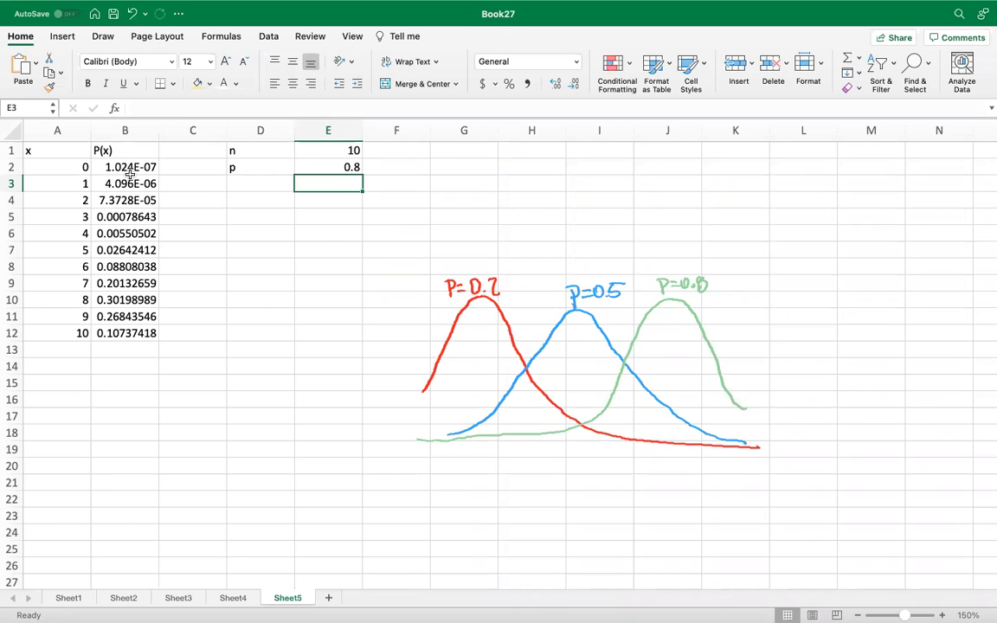
click(348, 166)
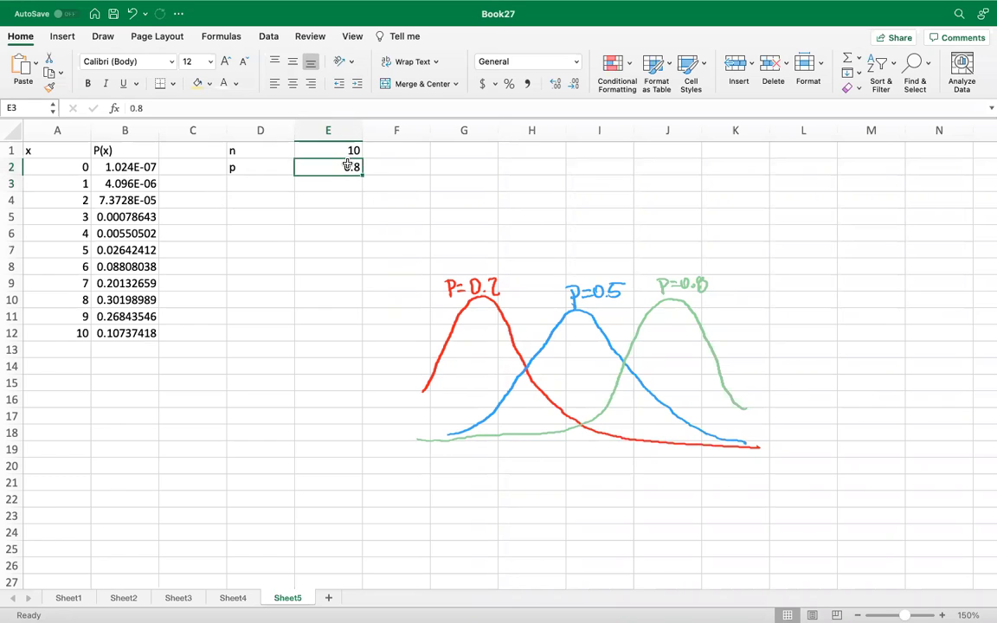
click(298, 108)
key(BackSpace)
text(2)
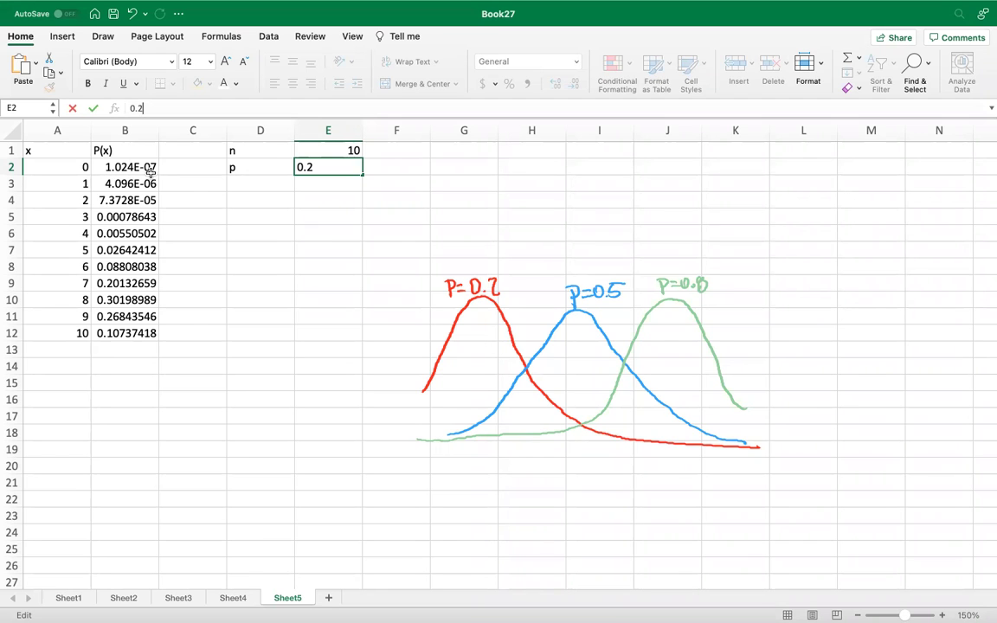
key(Return)
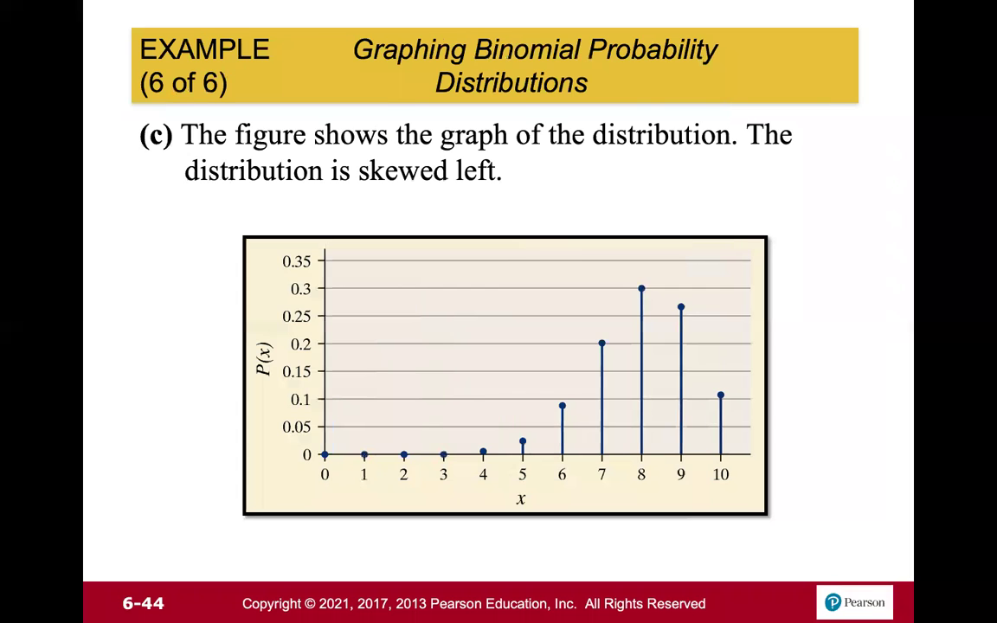
- Check slide 6-45 comparing n = 10, 30 and 70, and undo the p change and the chart deletion in Excel
key(Right)
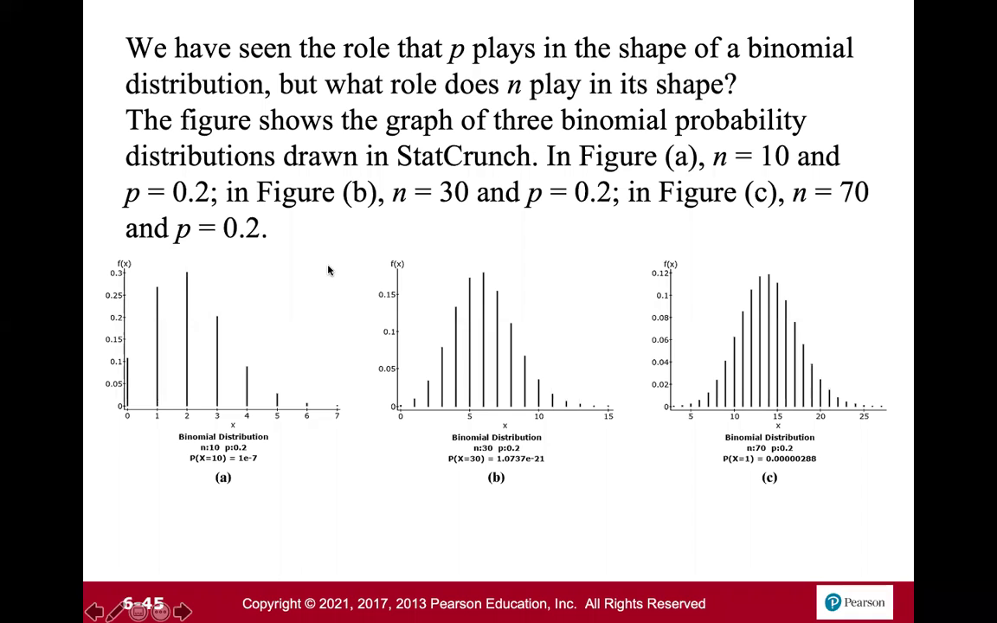
key(ctrl+Right)
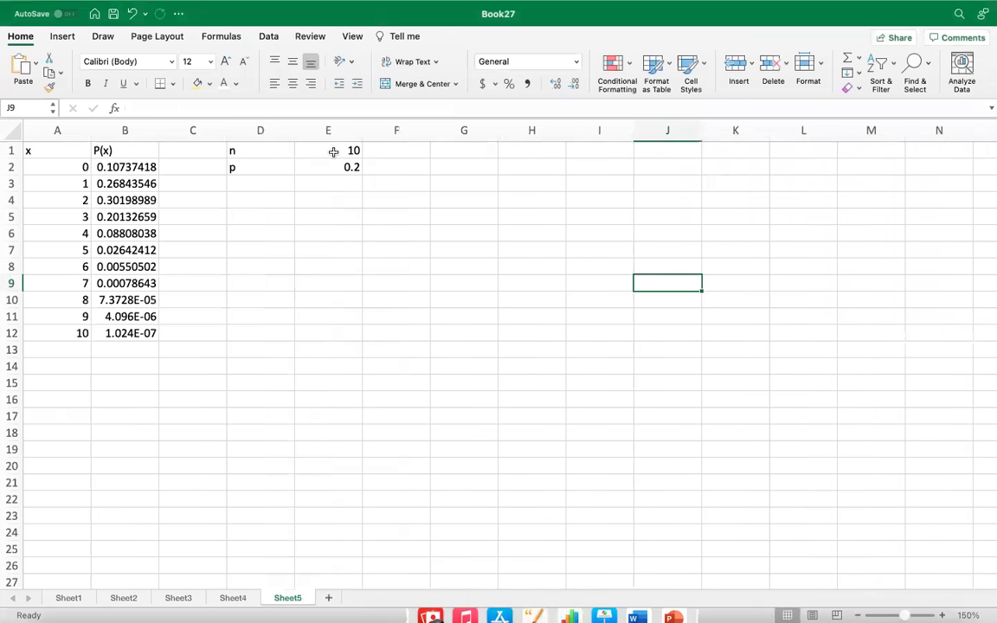
click(330, 167)
click(324, 152)
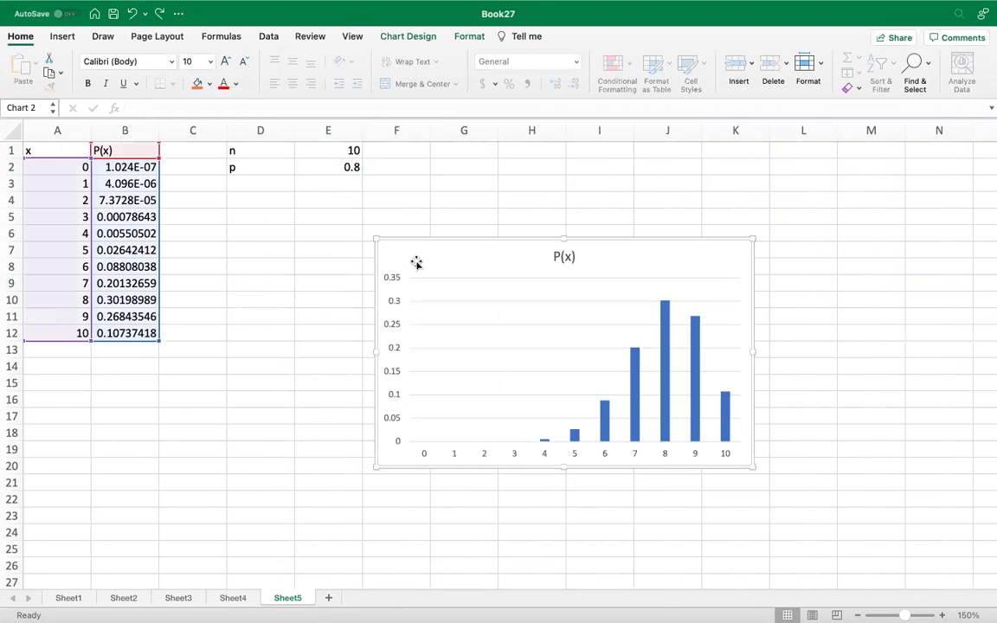
- Set the probability p in cell E2 to 0.2
click(326, 168)
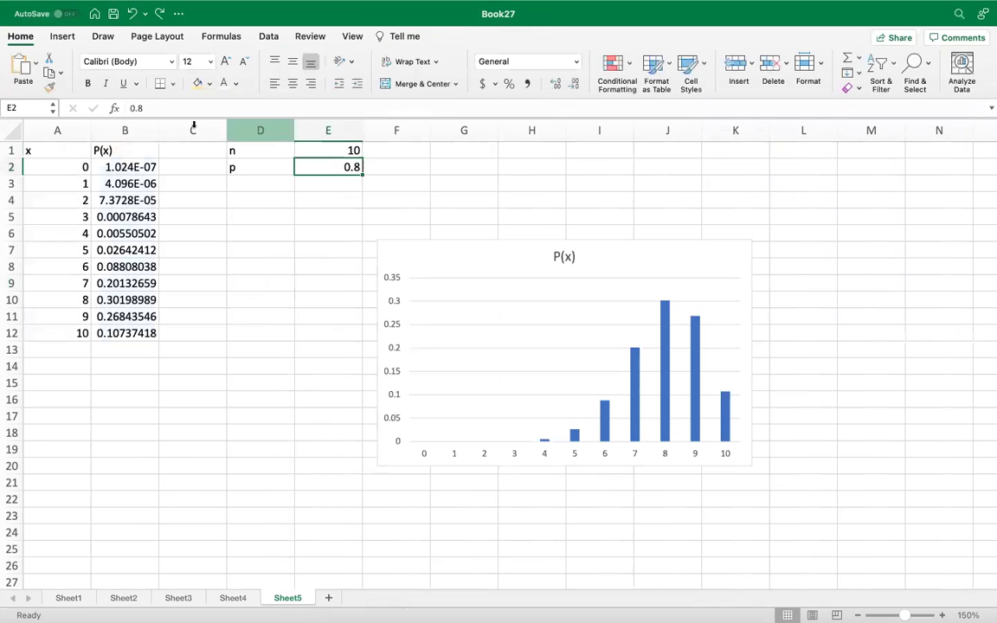
click(171, 109)
key(BackSpace)
text(2)
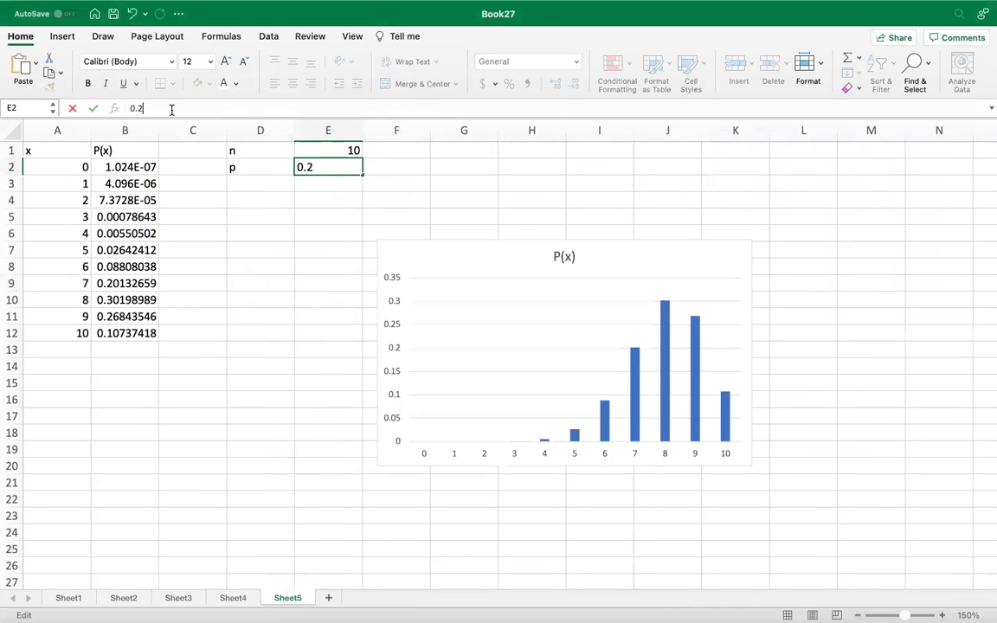
key(Return)
- Set the number of trials n in cell E1 to 5 and examine the reshaped P(x) chart
key(Up)
key(Up)
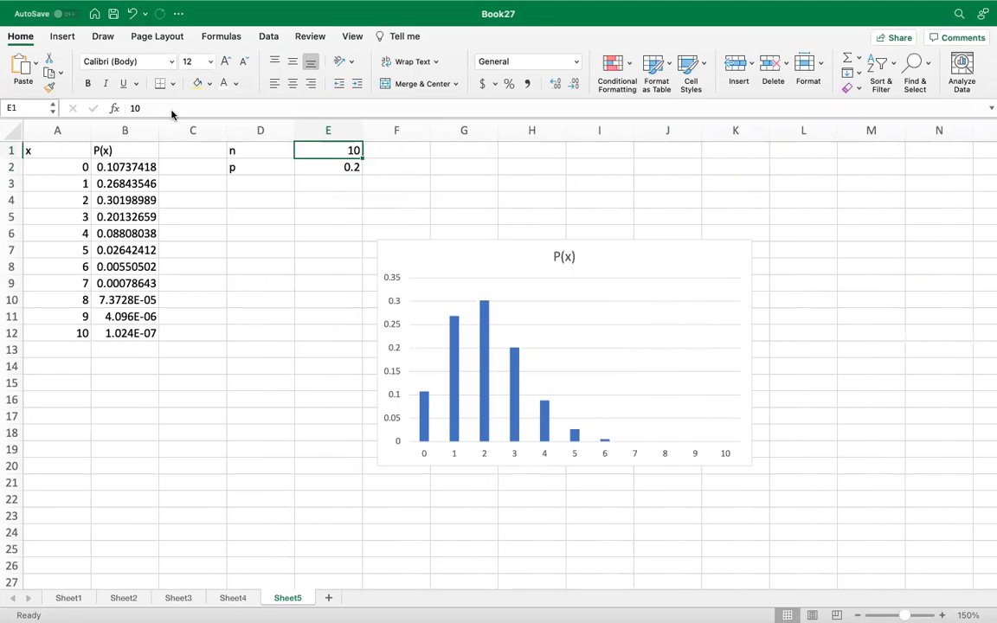
text(5)
key(Return)
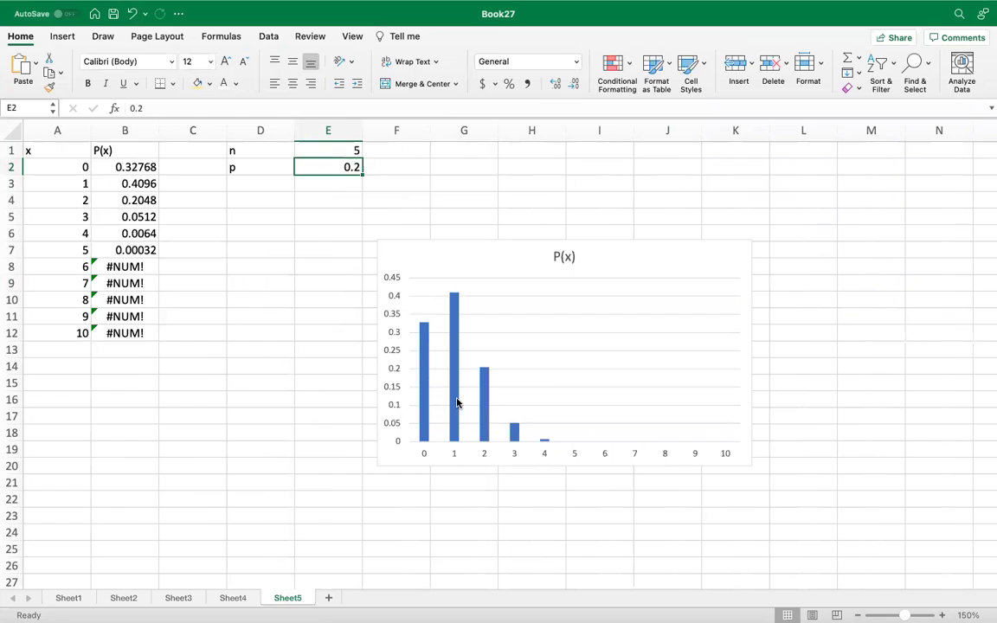
mouse_move(510, 430)
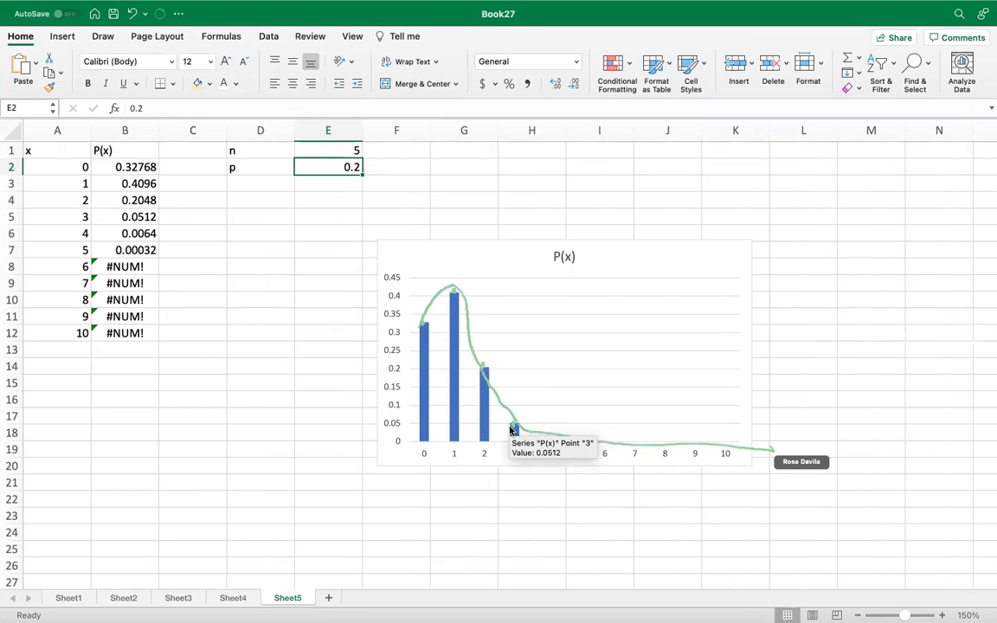
- Check the n values on slide 6-45, return to Excel and set n in cell E1 to 30
key(ctrl+Left)
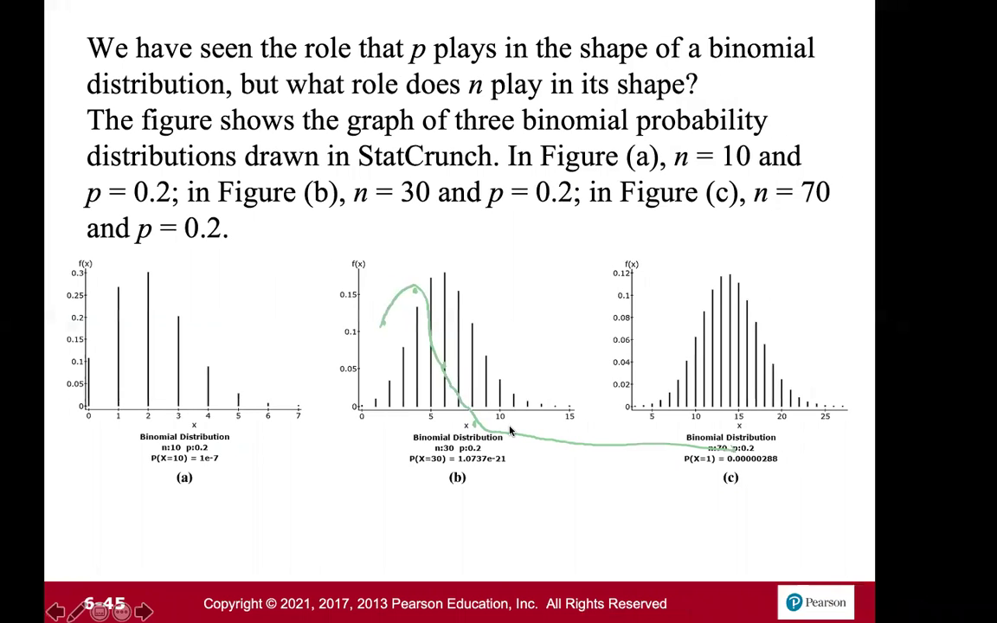
key(ctrl+Right)
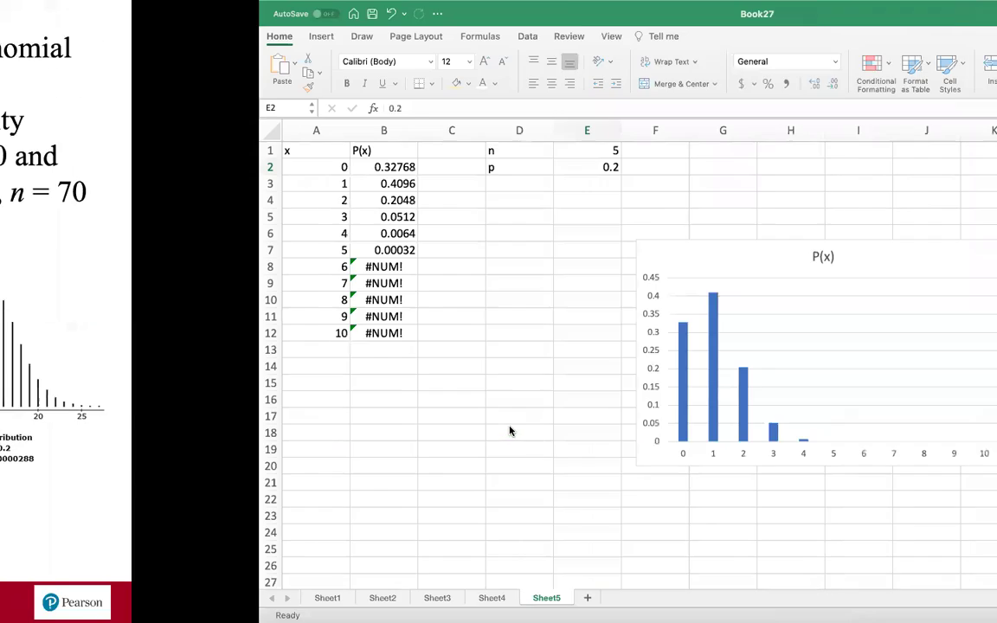
click(334, 154)
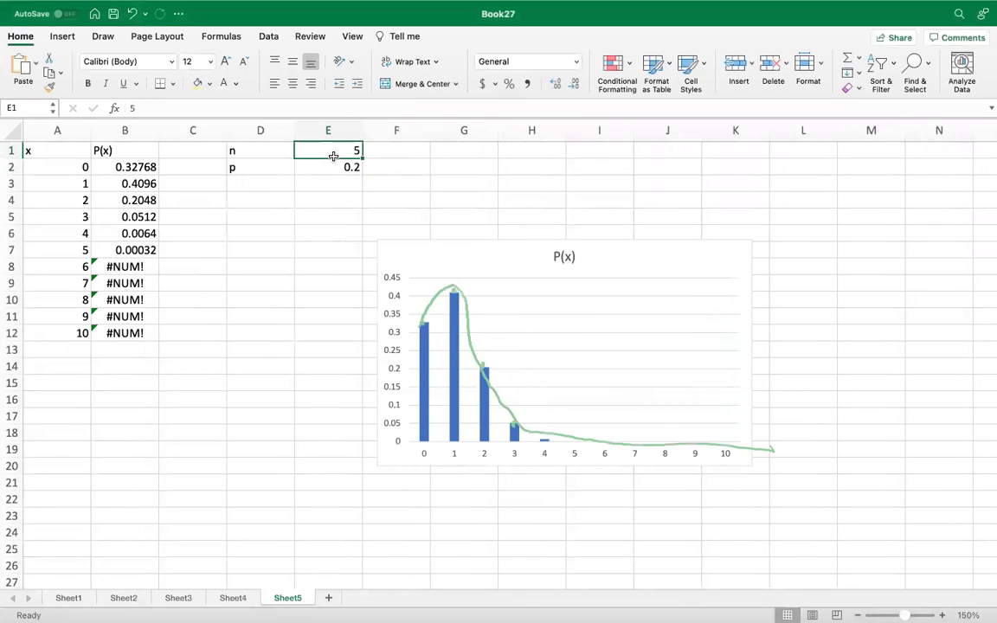
click(135, 107)
key(BackSpace)
text(30)
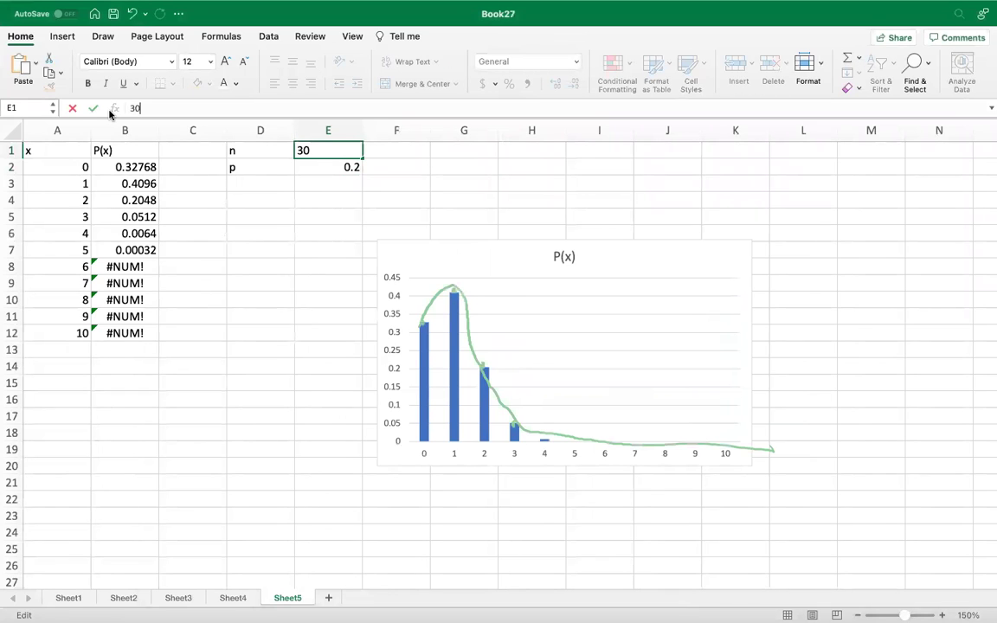
key(Return)
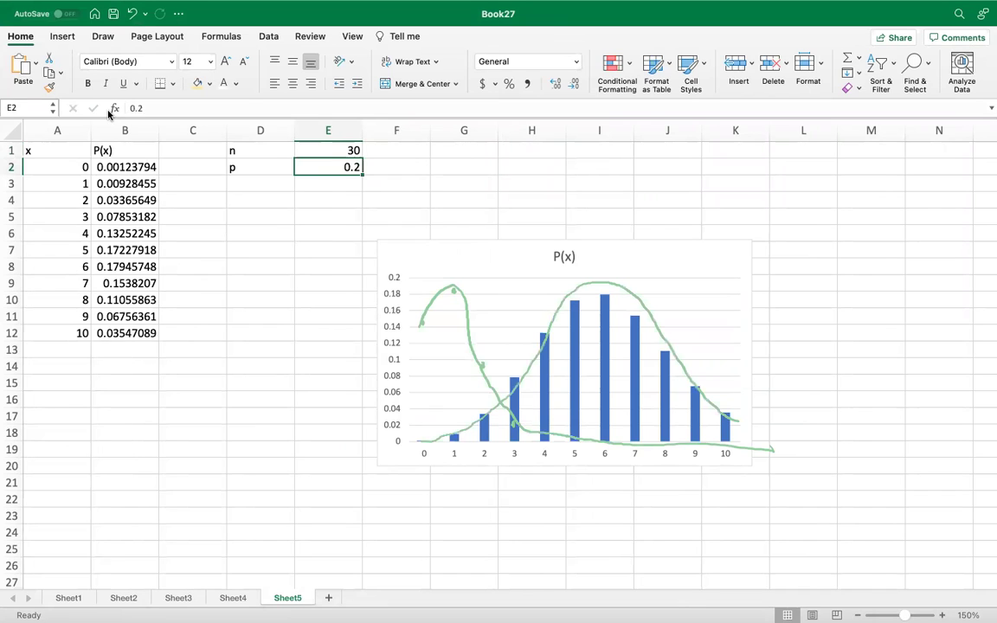
- Set the number of trials n in cell E1 to 100
key(Up)
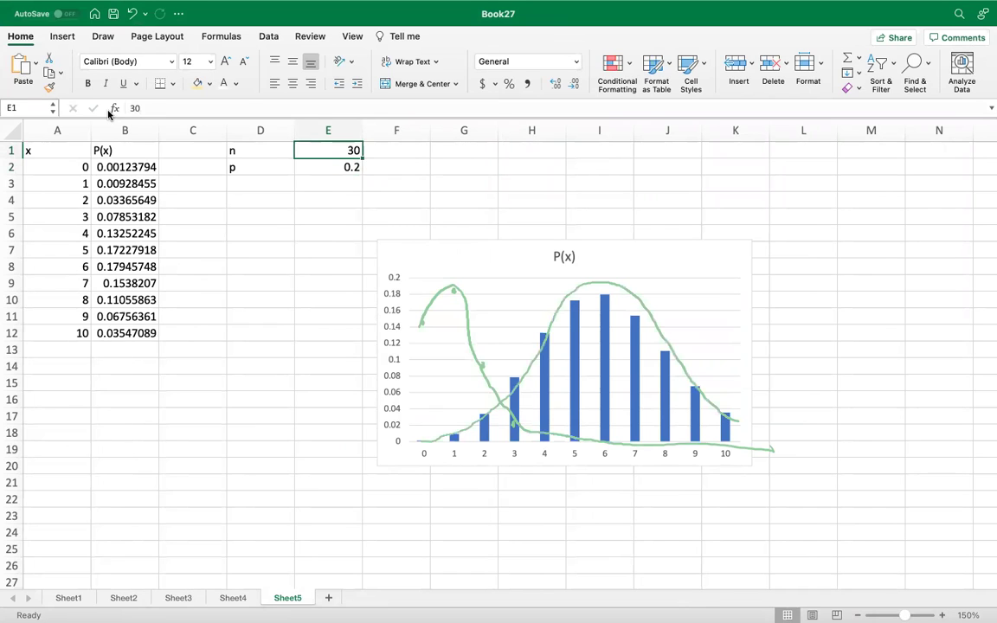
text(100)
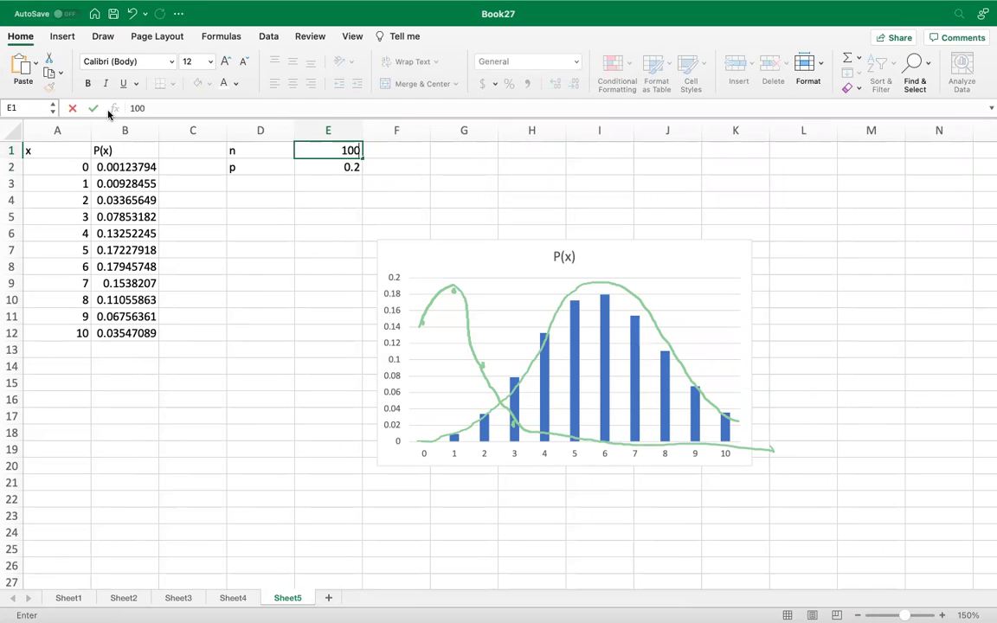
key(Return)
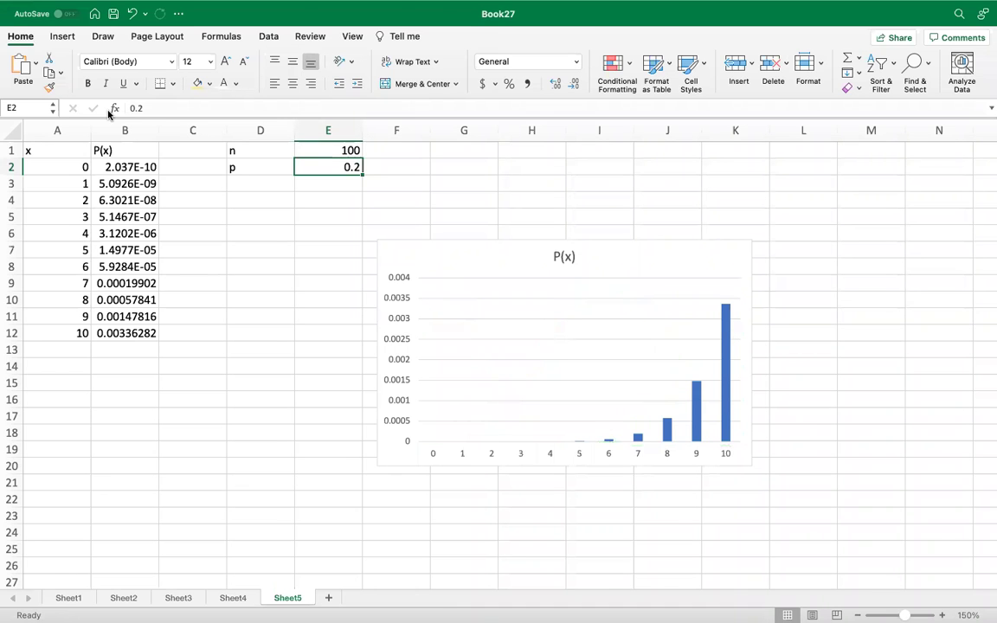
- Look at the slide on the role of n again and clear the P(x) chart's title text in Excel
key(ctrl+Left)
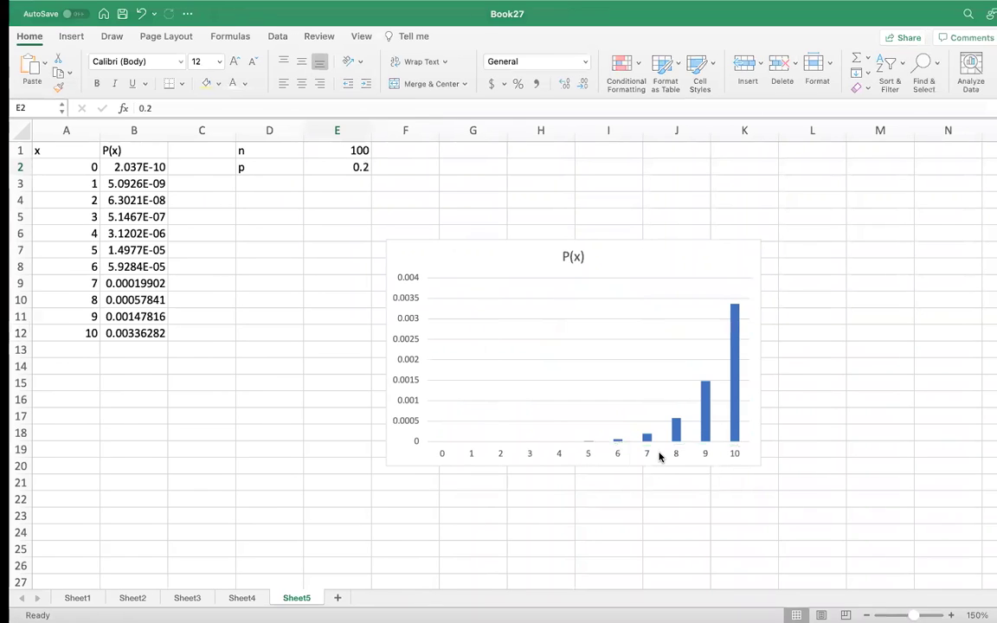
click(725, 458)
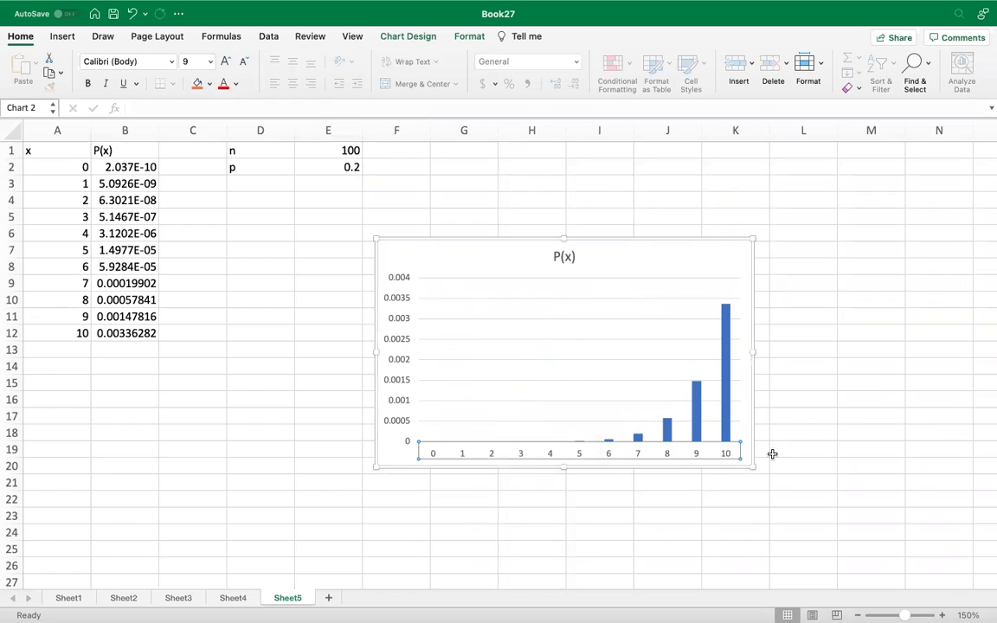
key(Down)
key(Down)
key(Down)
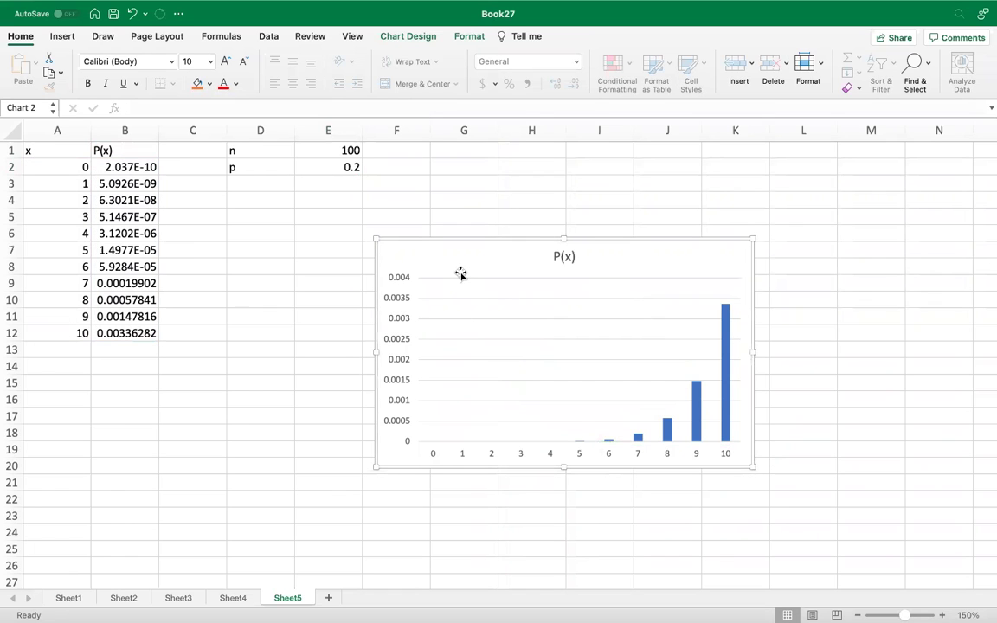
key(BackSpace)
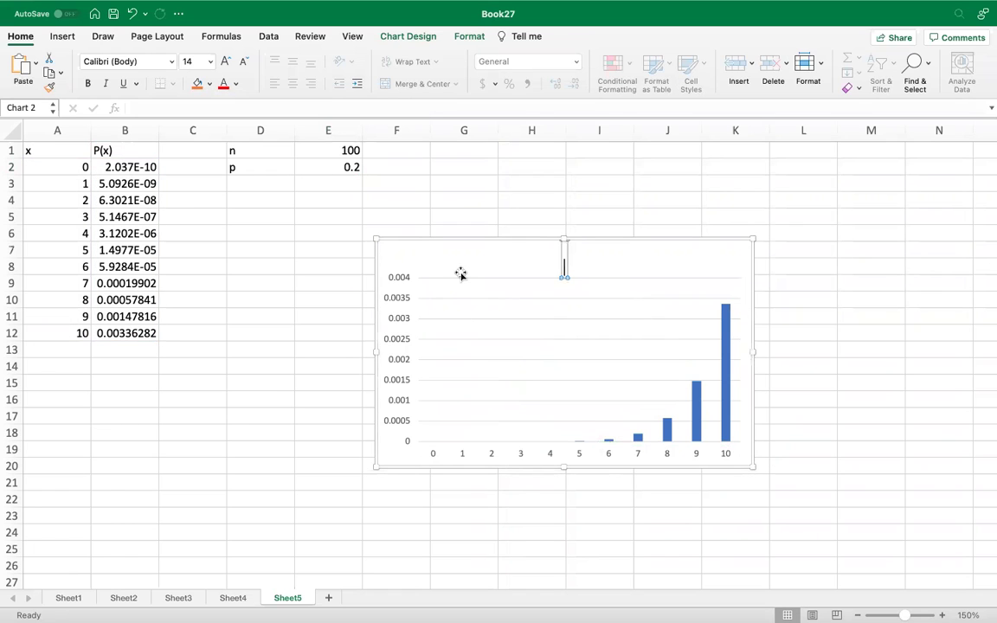
- Switch to the lecture slides and reveal the conclusion on slide 6-45 about the shapes of figures (a), (b) and (c)
key(ctrl+Left)
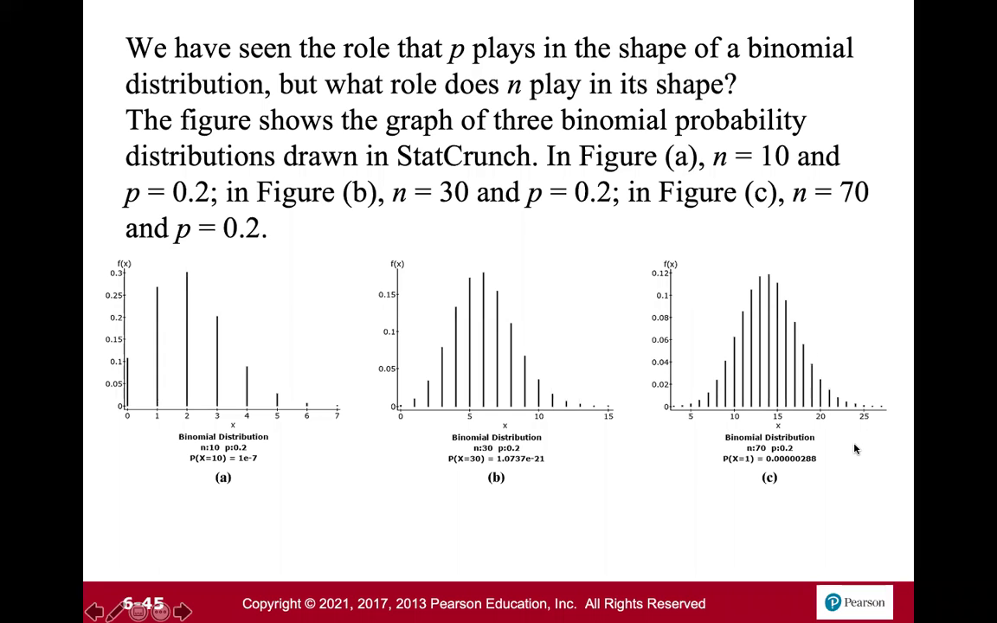
click(854, 448)
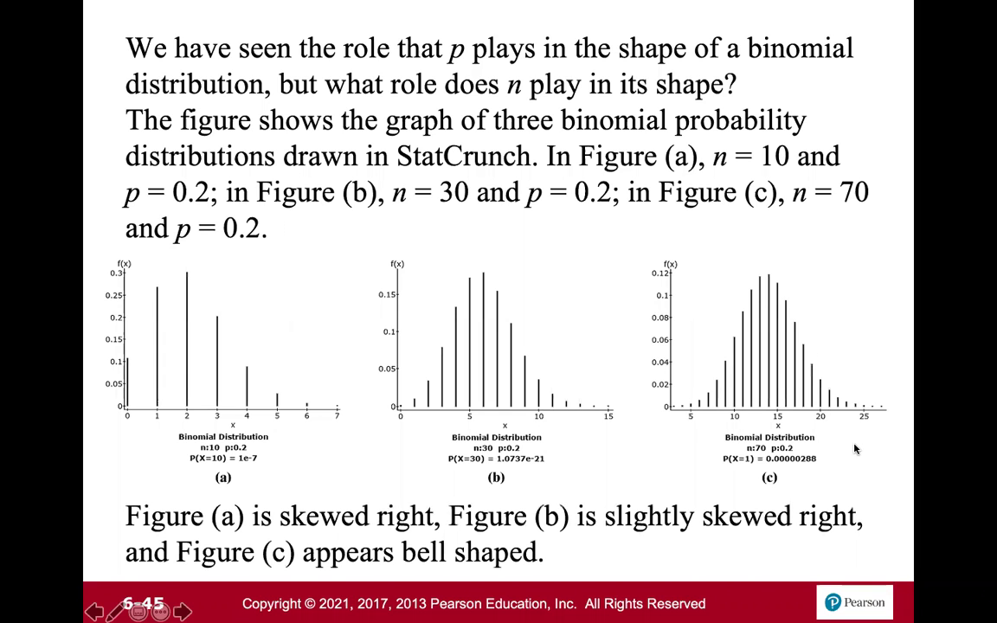